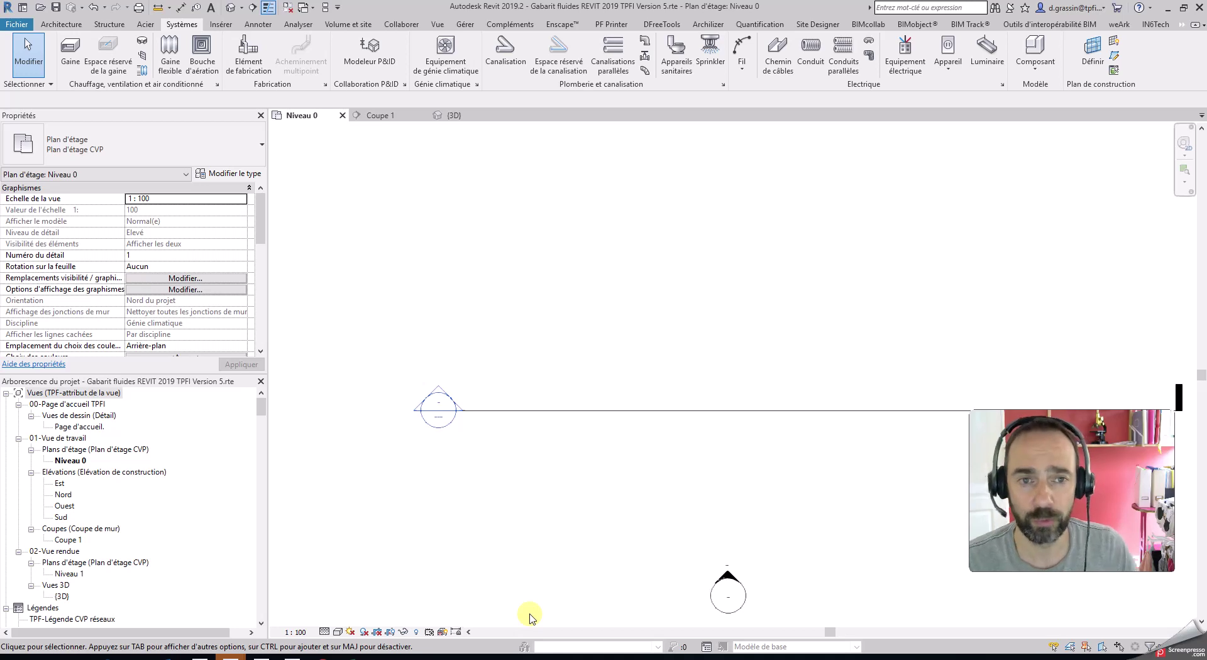
- Start a new duct on Niveau 0 using the circular type TPF-Raccord avec té et coude segmenté
{"action": "left_click", "coordinate": [73, 50]}
{"action": "left_click", "coordinate": [164, 150]}
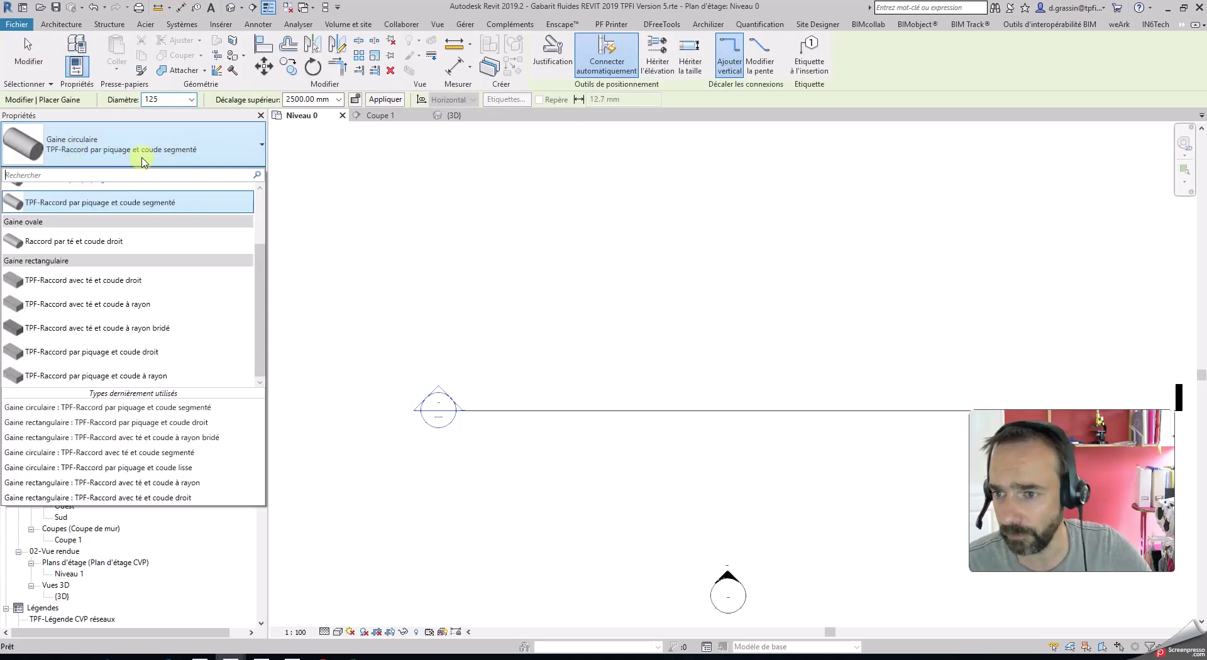
{"action": "scroll", "coordinate": [75, 307], "scroll_direction": "up", "scroll_amount": 2}
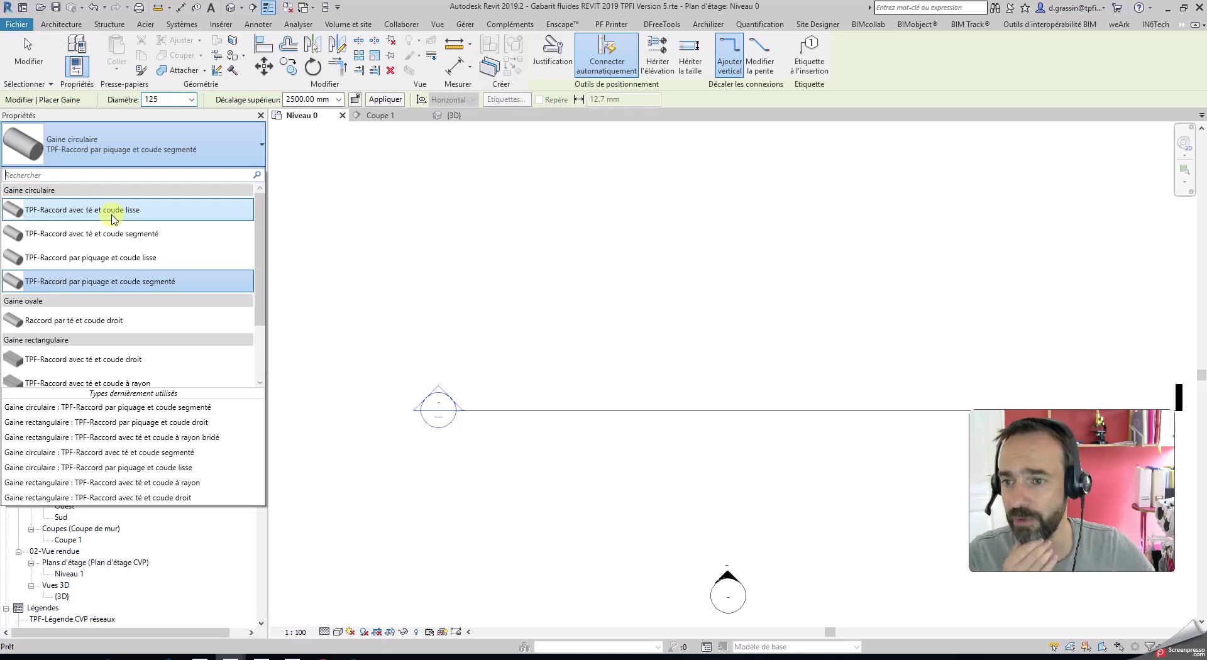
{"action": "left_click", "coordinate": [74, 236]}
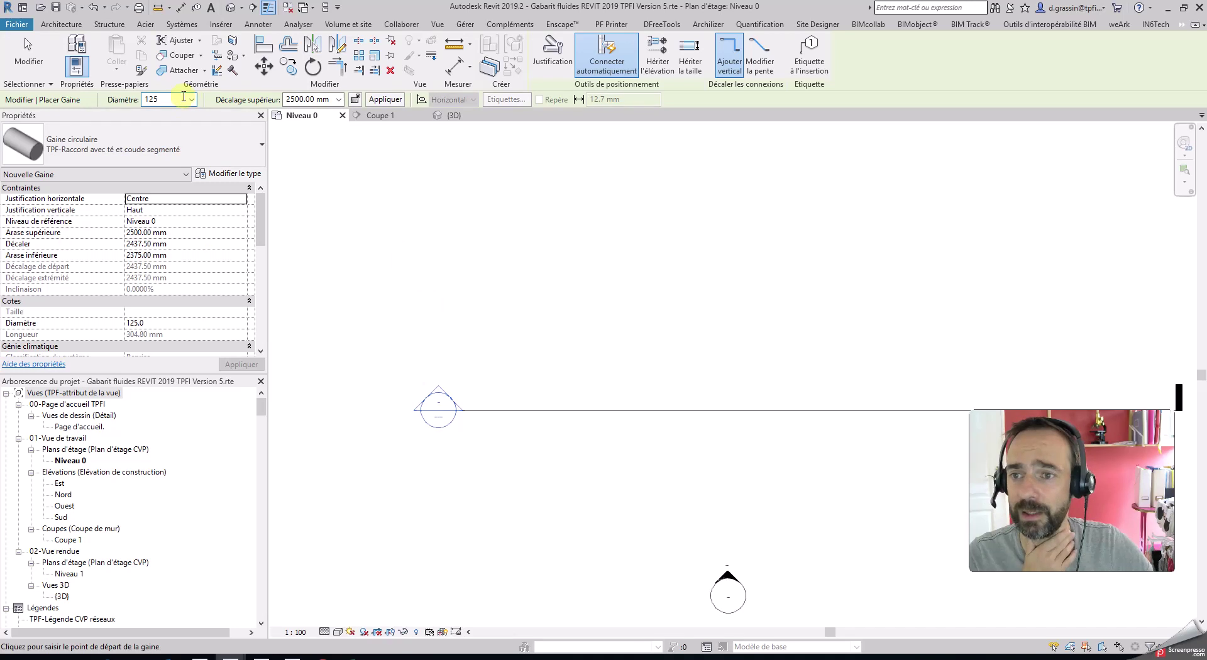
- Draw a short horizontal circular duct of 125 mm diameter just above the section line
{"action": "scroll", "coordinate": [547, 371], "scroll_direction": "up", "scroll_amount": 2}
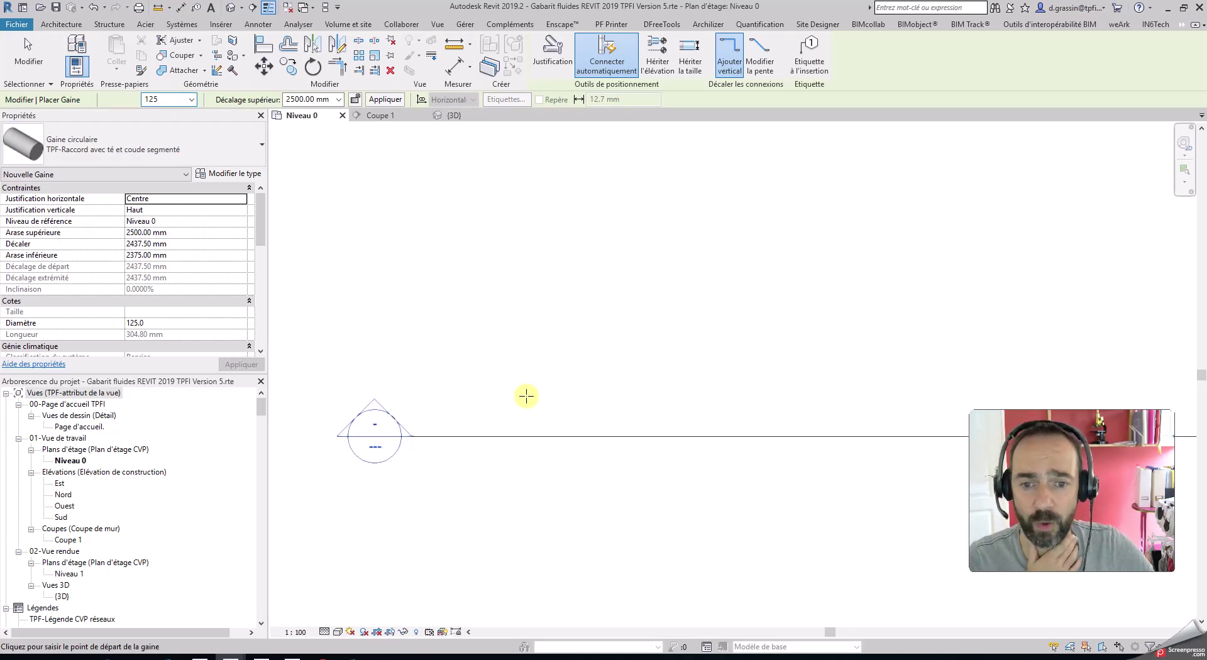
{"action": "left_click", "coordinate": [507, 391]}
{"action": "left_click", "coordinate": [585, 391]}
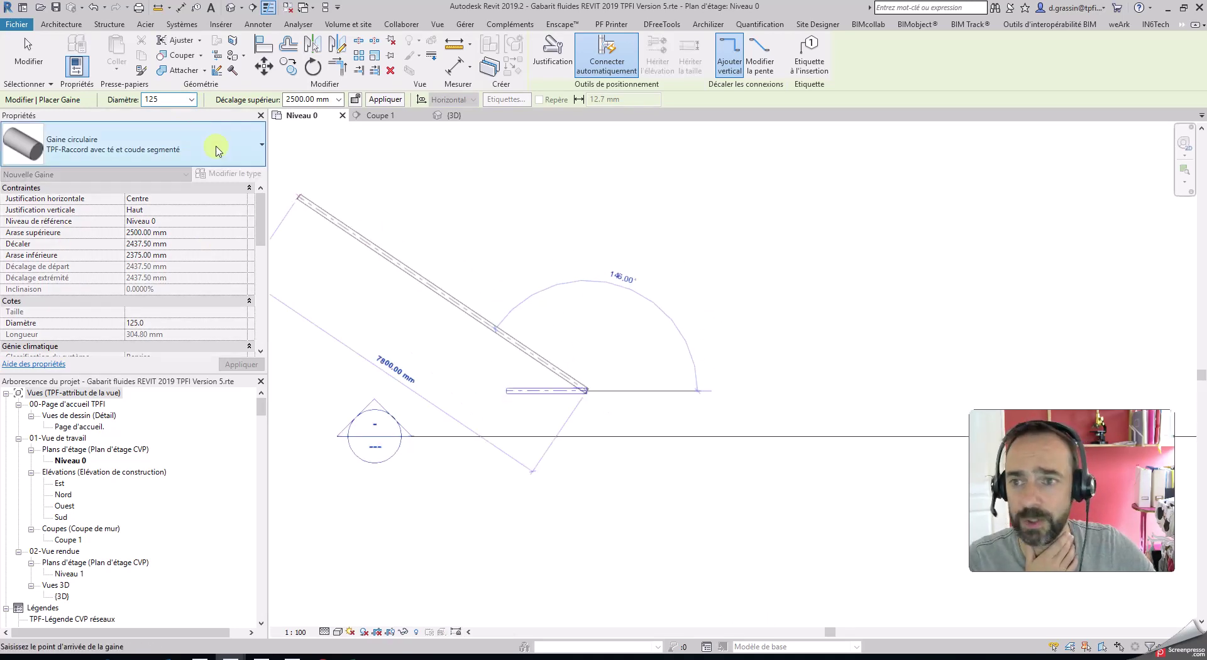
{"action": "left_click", "coordinate": [192, 99]}
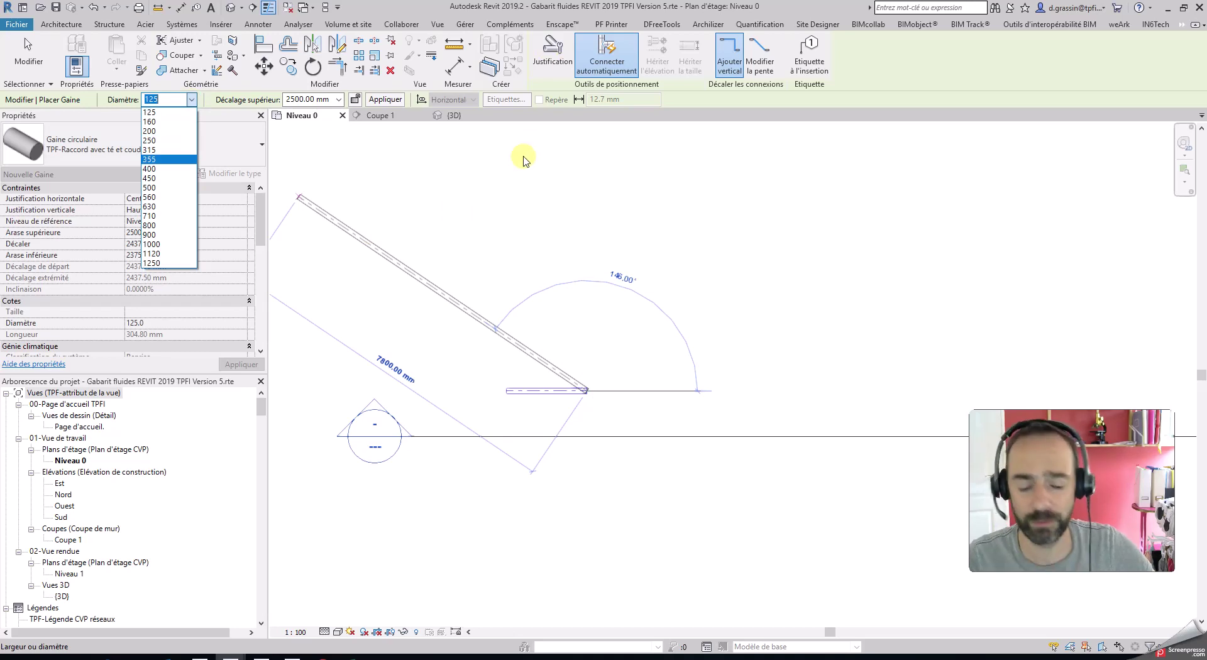
- Set the duct's vertical justification to Milieu
{"action": "left_click", "coordinate": [552, 52]}
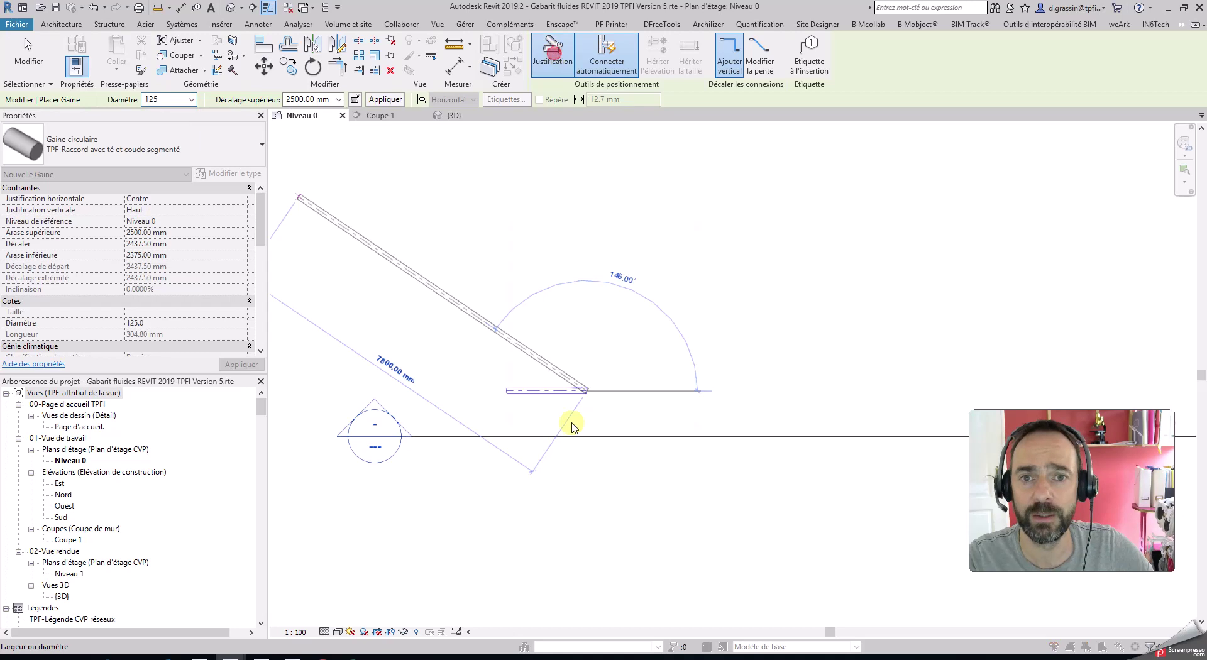
{"action": "left_click", "coordinate": [629, 319]}
{"action": "left_click", "coordinate": [679, 319]}
{"action": "left_click", "coordinate": [607, 340]}
{"action": "left_click", "coordinate": [565, 413]}
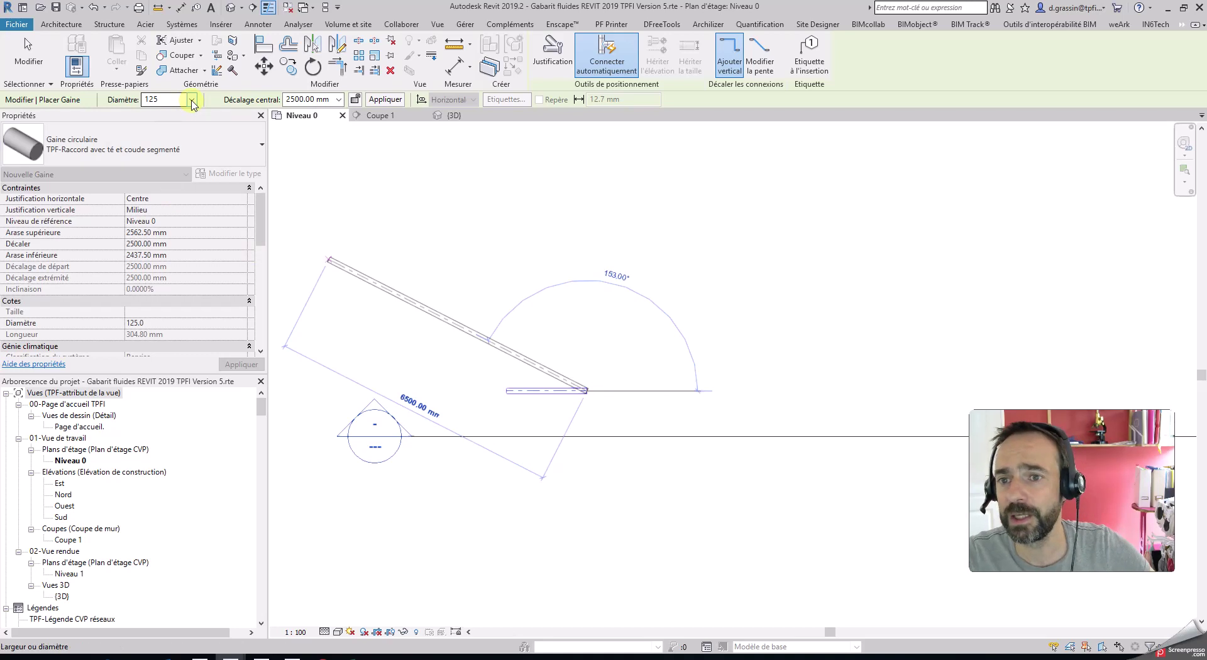
- End duct placement and delete the short 125 mm duct above the section line
{"action": "key", "text": "Escape"}
{"action": "key", "text": "Escape"}
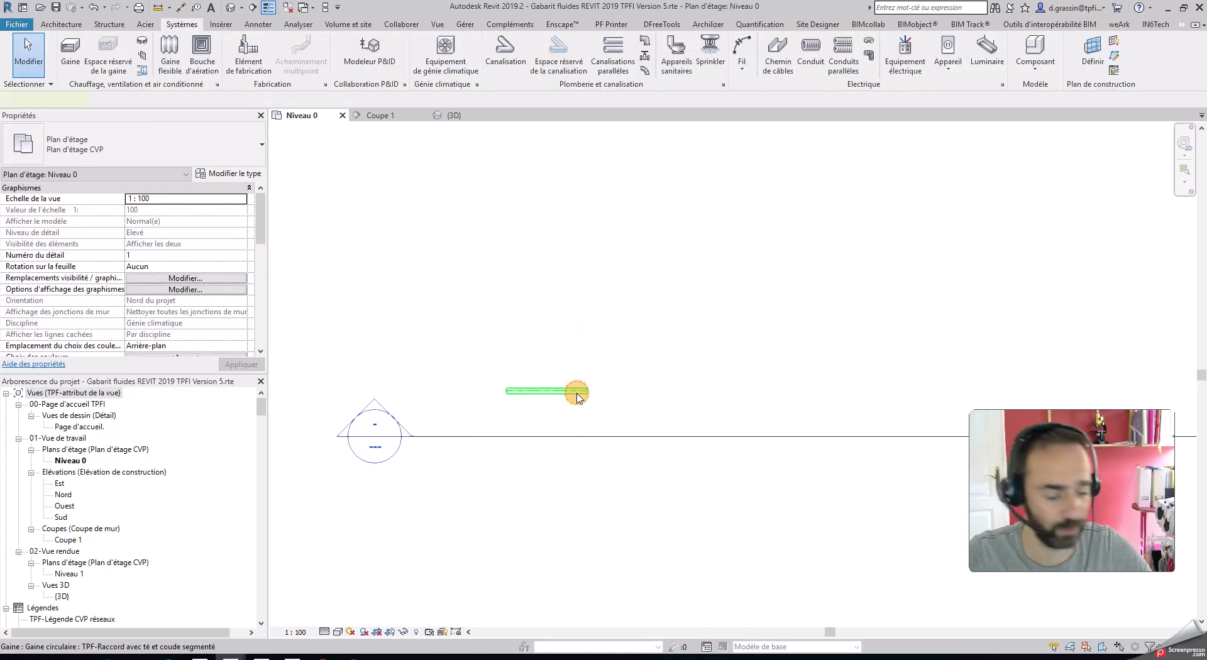
{"action": "left_click", "coordinate": [577, 392]}
{"action": "key", "text": "Delete"}
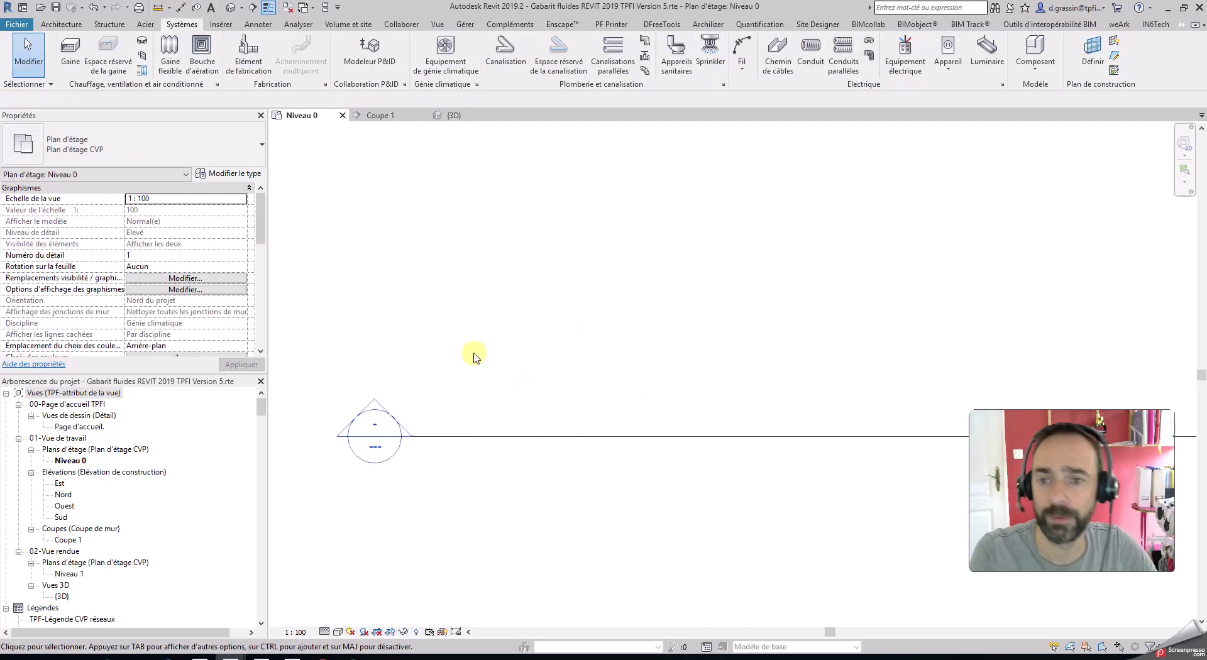
- Restart the duct with Milieu justification and draw a short horizontal segment of 125 mm diameter above the section line
{"action": "left_click", "coordinate": [70, 54]}
{"action": "left_click", "coordinate": [553, 51]}
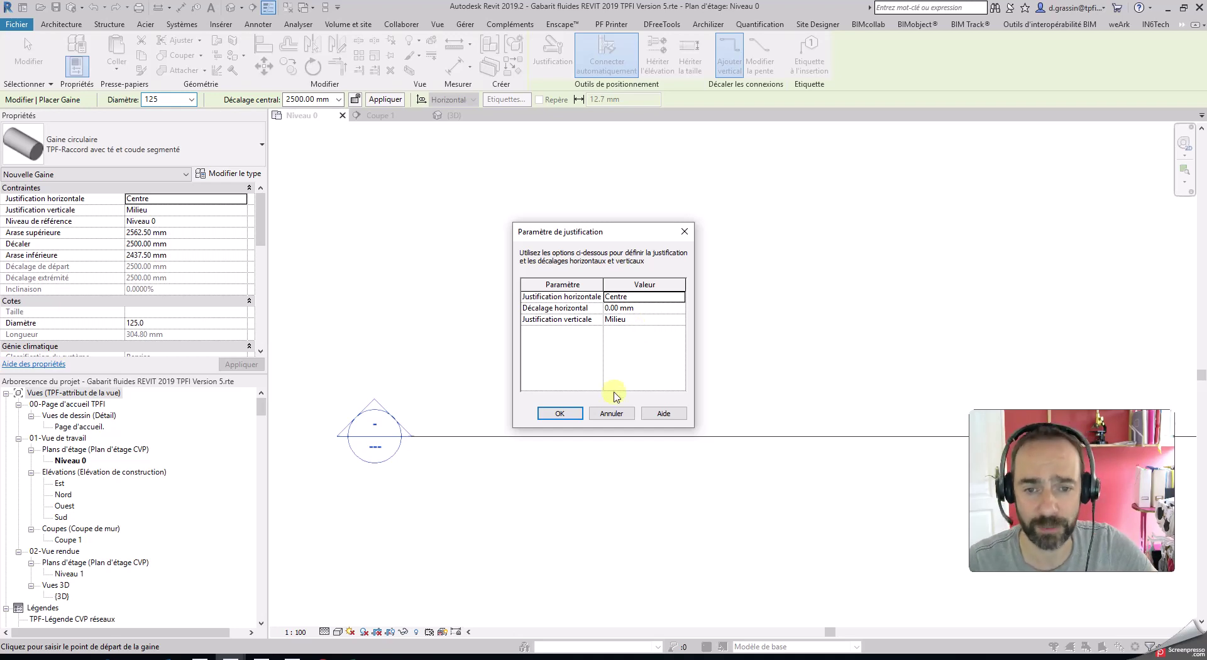
{"action": "left_click", "coordinate": [560, 414]}
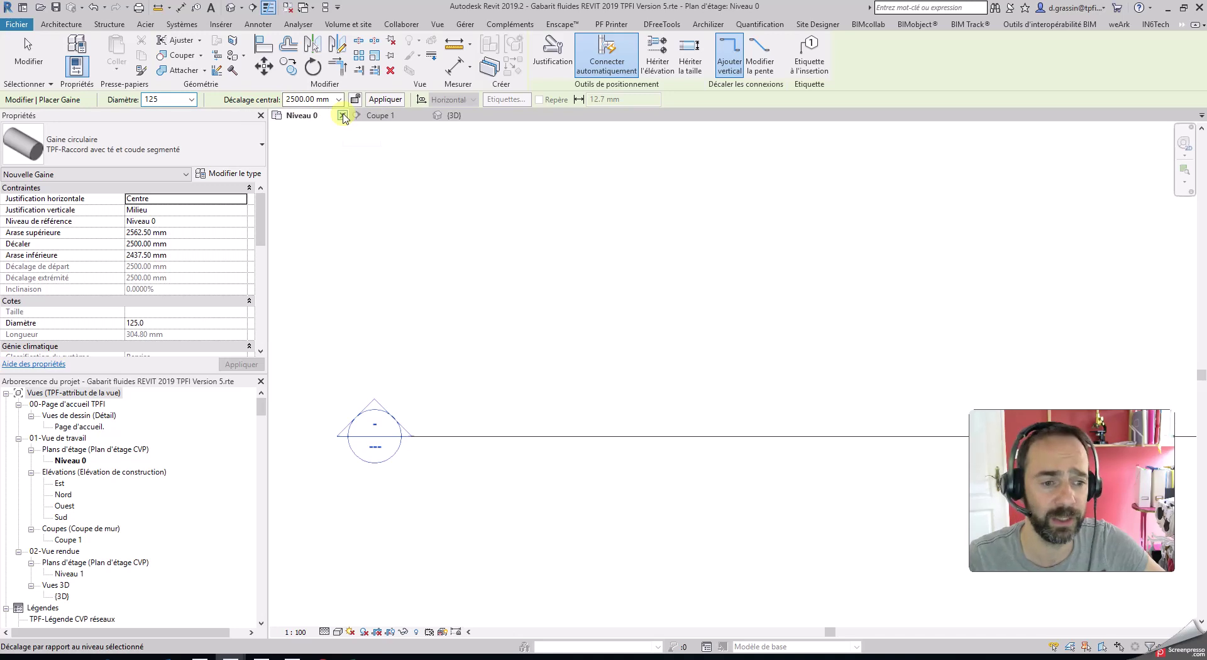
{"action": "left_click", "coordinate": [191, 100]}
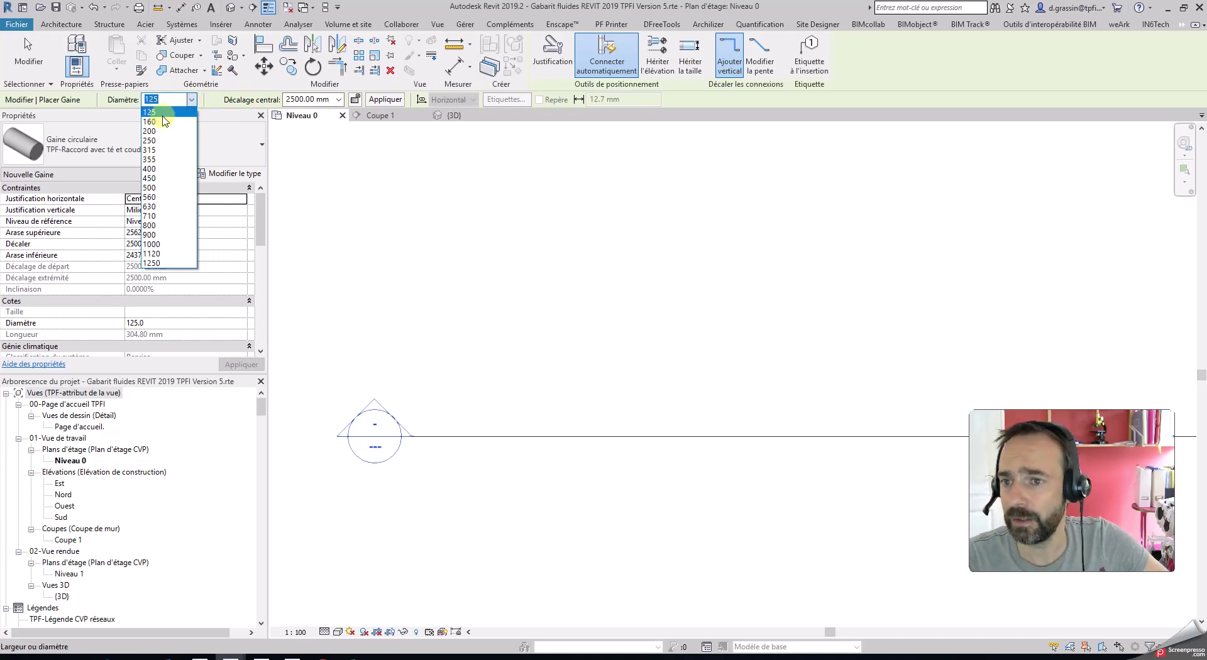
{"action": "left_click", "coordinate": [166, 113]}
{"action": "left_click", "coordinate": [478, 405]}
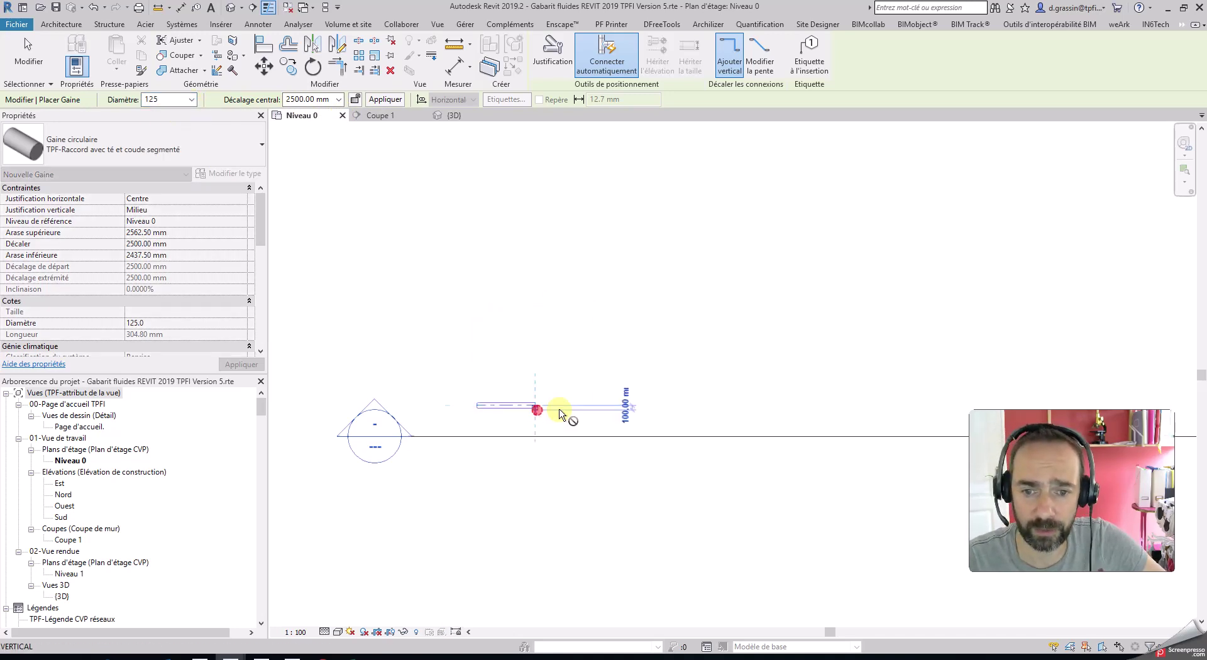
{"action": "left_click", "coordinate": [537, 408]}
- Continue the duct run in a straight line with a 200 mm and a 400 mm diameter segment, and end placement
{"action": "left_click", "coordinate": [191, 99]}
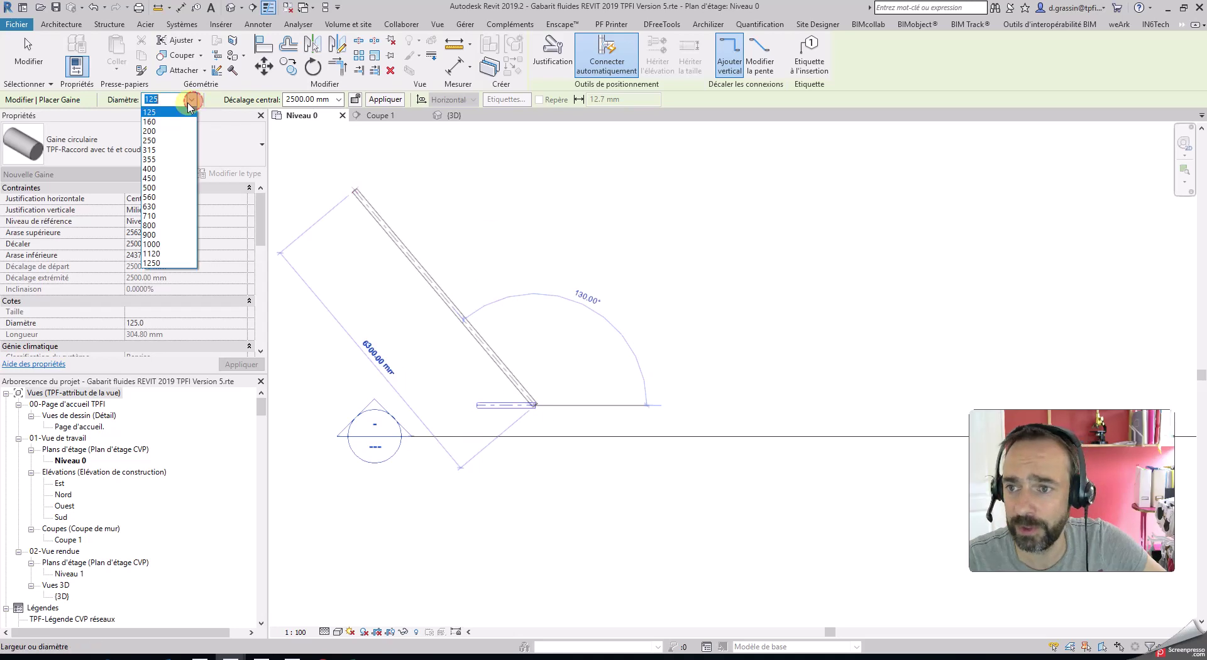
{"action": "left_click", "coordinate": [163, 131]}
{"action": "left_click", "coordinate": [588, 405]}
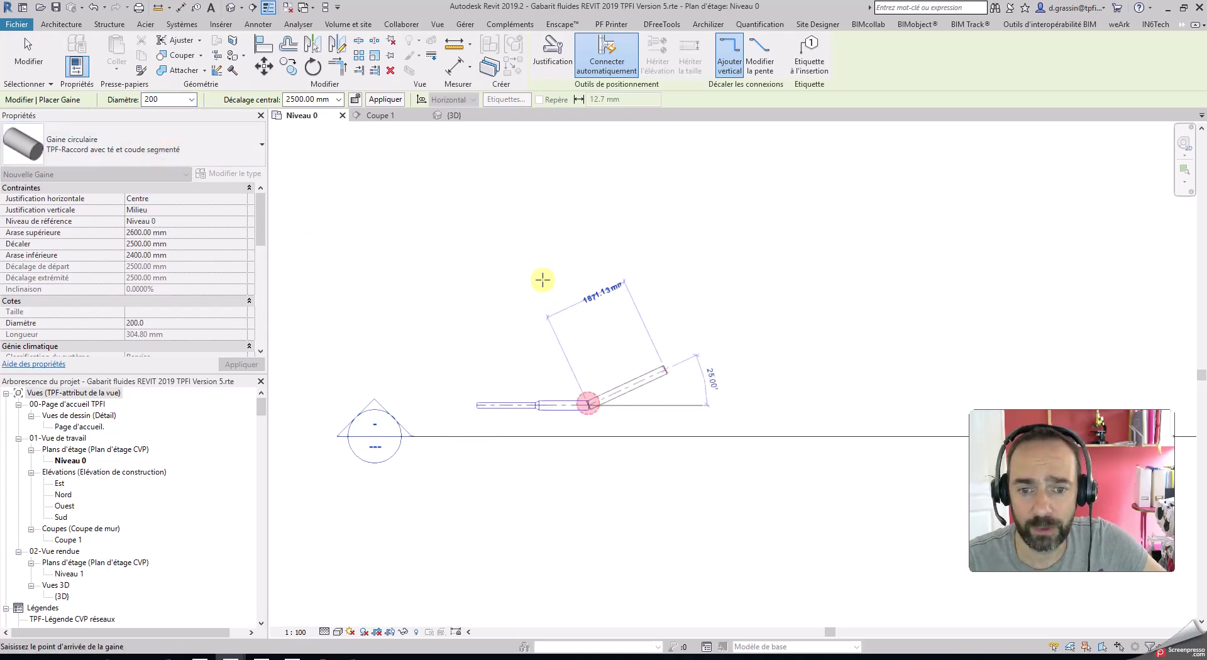
{"action": "left_click", "coordinate": [191, 101]}
{"action": "left_click", "coordinate": [157, 169]}
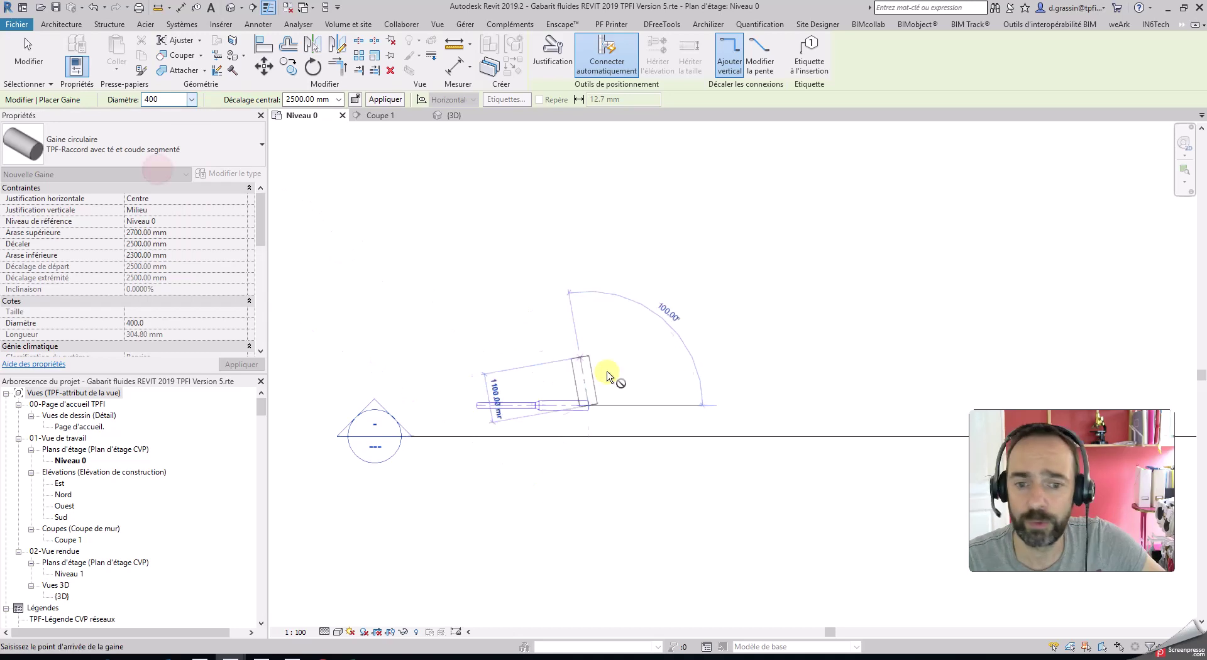
{"action": "left_click", "coordinate": [651, 405]}
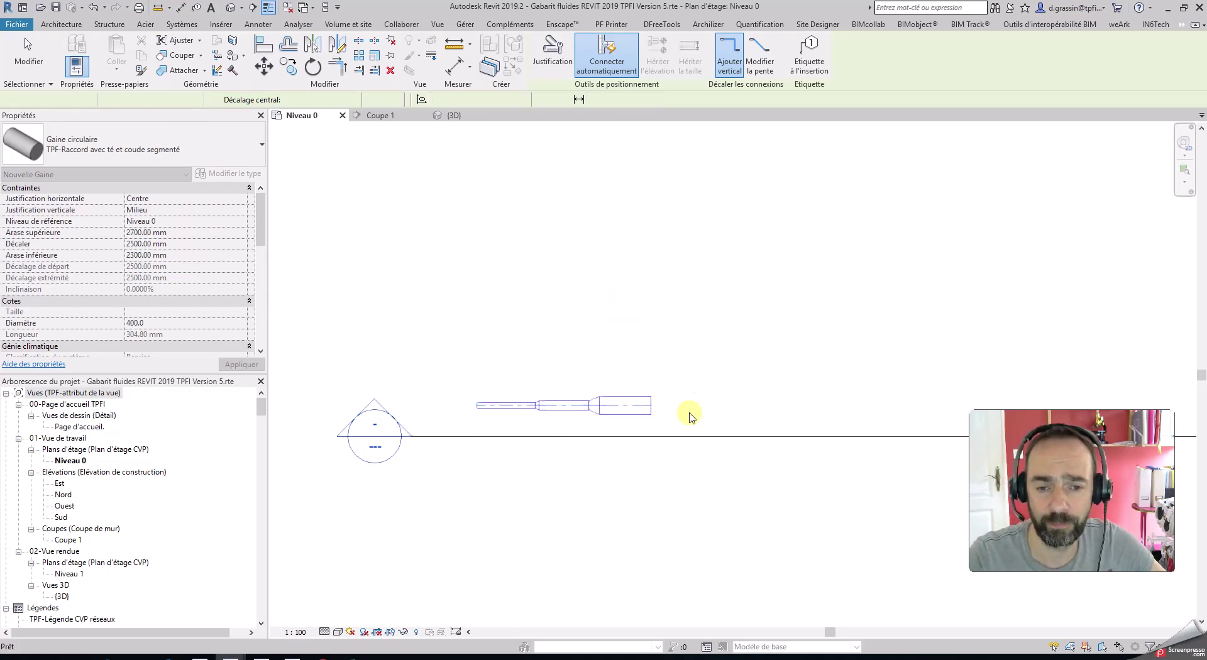
{"action": "key", "text": "Escape"}
{"action": "key", "text": "Escape"}
- Examine in the Coupe 1 section how the duct segments of different diameters align vertically
{"action": "left_click", "coordinate": [384, 115]}
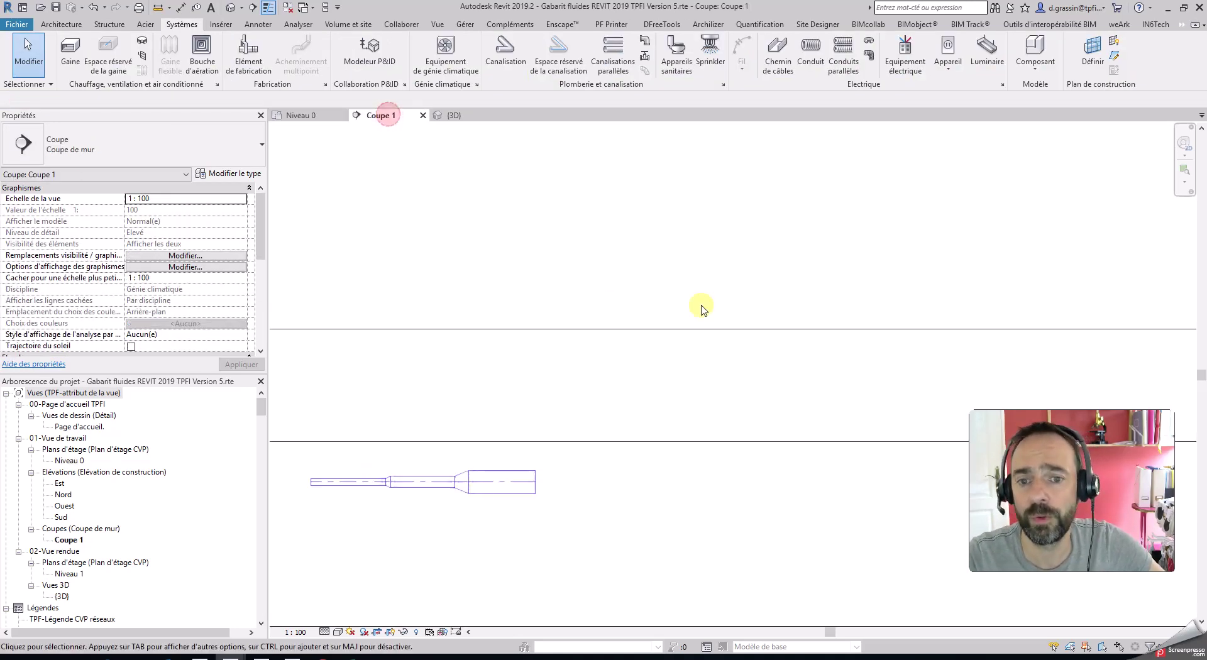
{"action": "scroll", "coordinate": [566, 478], "scroll_direction": "up", "scroll_amount": 3}
{"action": "left_click", "coordinate": [678, 445]}
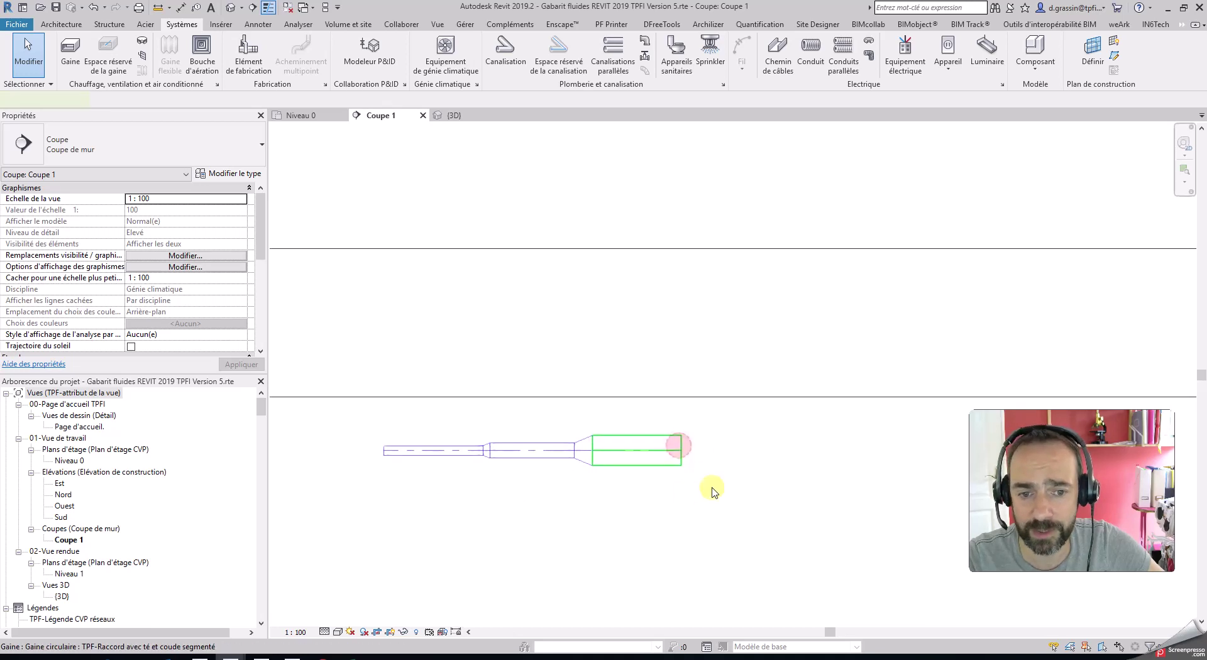
{"action": "scroll", "coordinate": [635, 484], "scroll_direction": "up", "scroll_amount": 4}
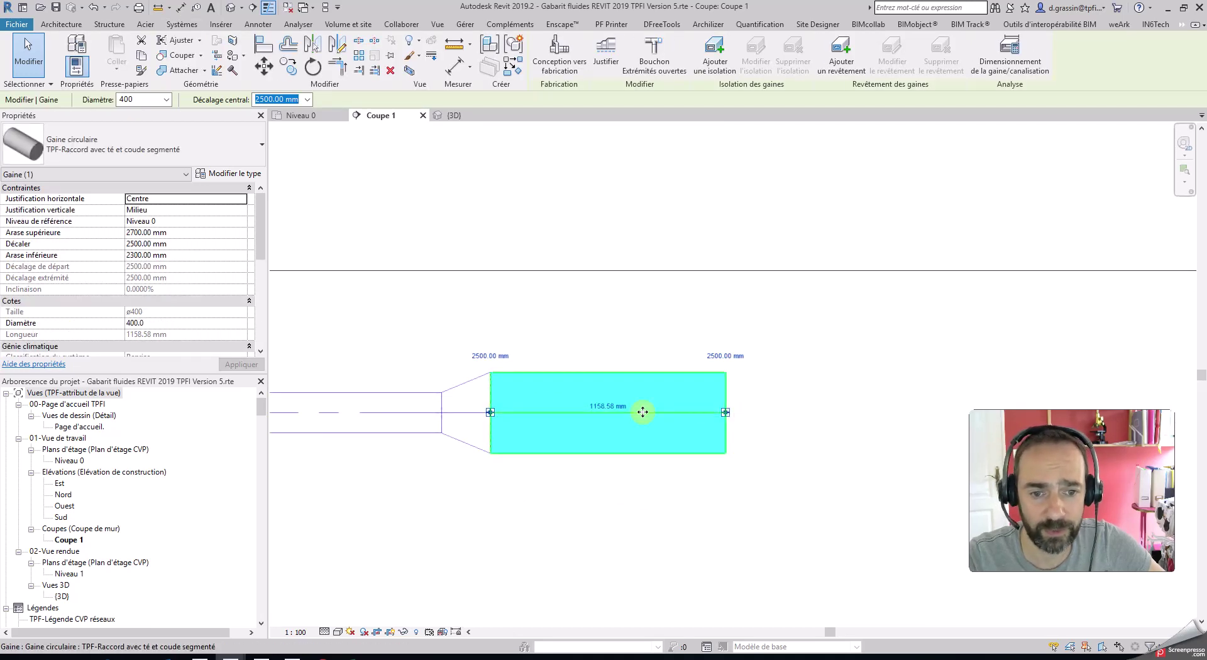
{"action": "scroll", "coordinate": [786, 422], "scroll_direction": "down", "scroll_amount": 4}
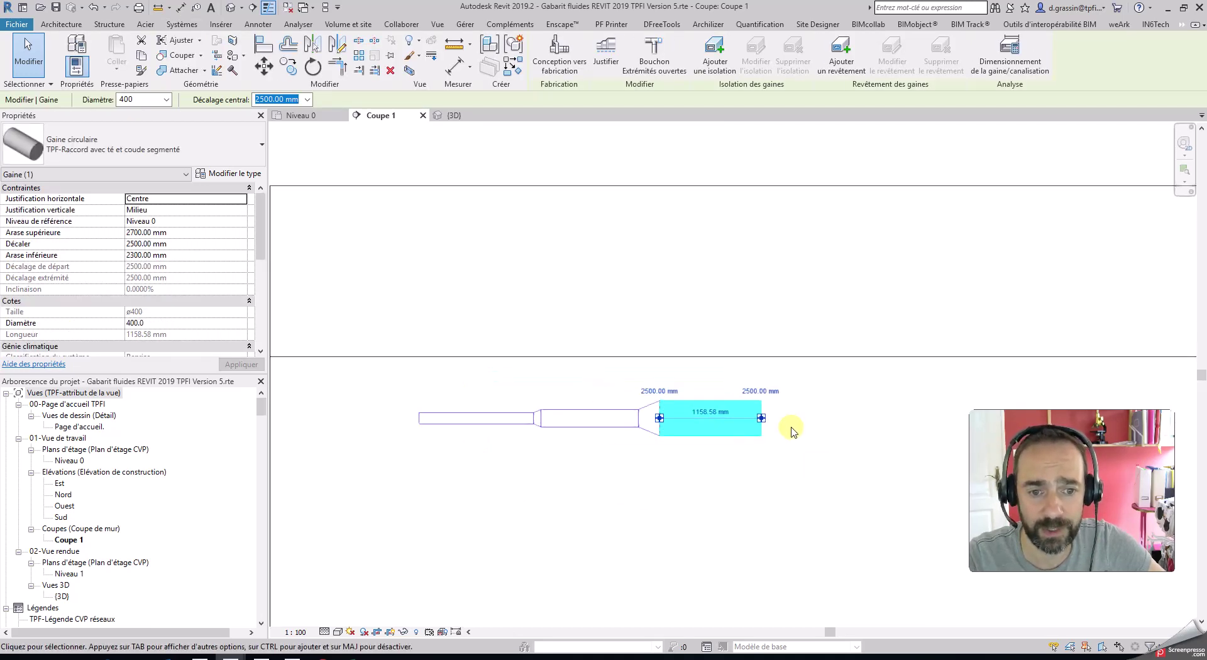
{"action": "left_click", "coordinate": [822, 466]}
{"action": "scroll", "coordinate": [823, 467], "scroll_direction": "down", "scroll_amount": 2}
{"action": "middle_click_drag", "start_coordinate": [822, 467], "coordinate": [736, 454]}
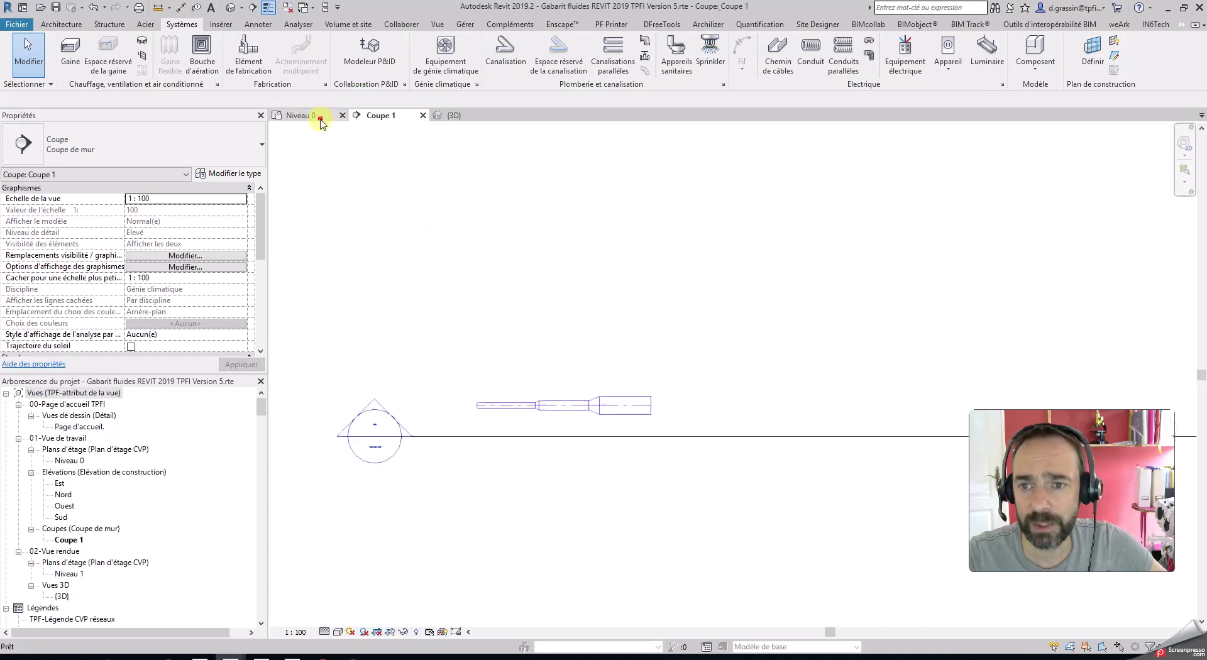
- Return to the Niveau 0 plan and start a new duct with the vertical justification set to Haut
{"action": "left_click", "coordinate": [317, 116]}
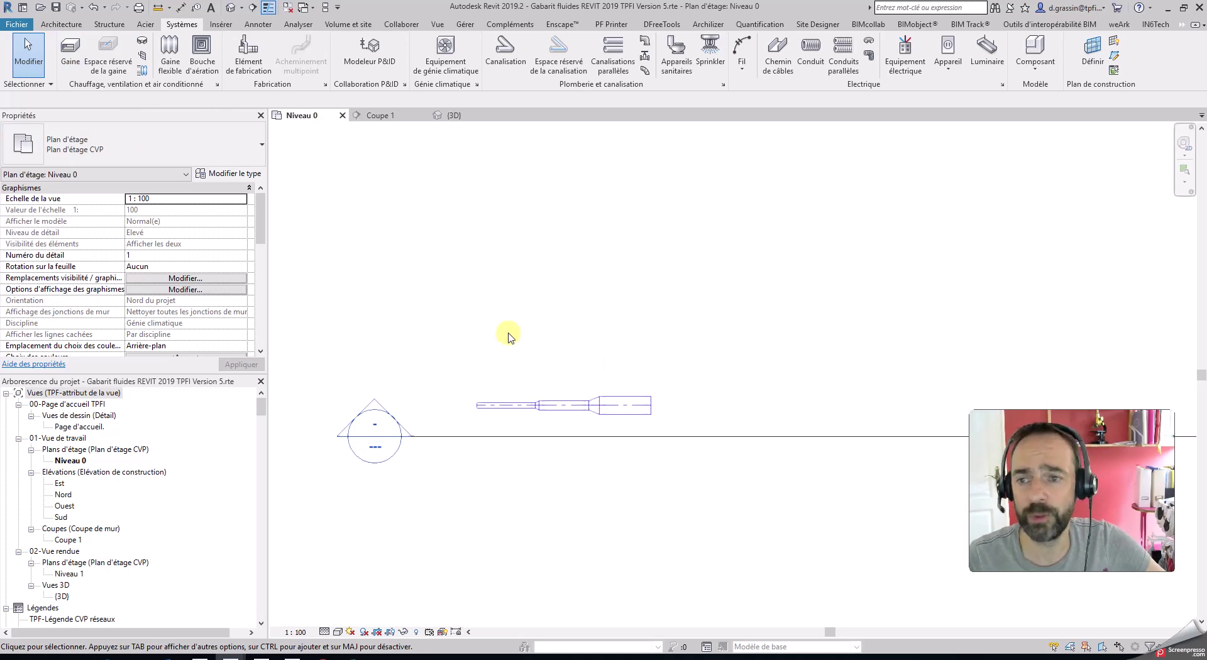
{"action": "left_click", "coordinate": [71, 52]}
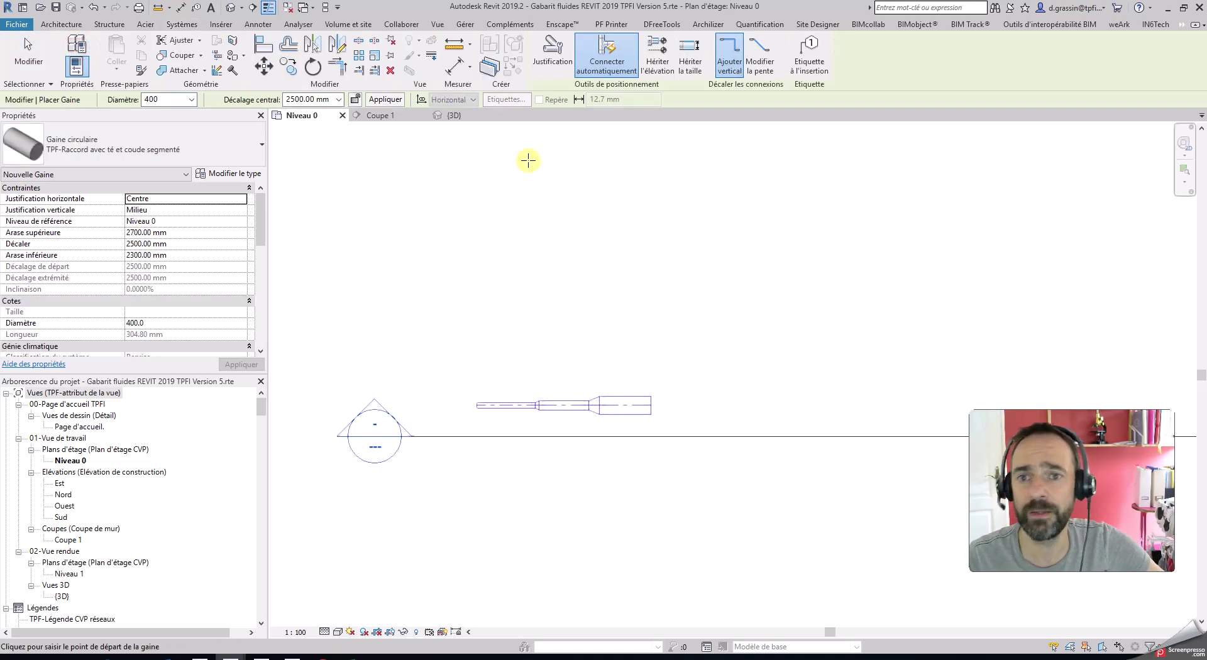
{"action": "left_click", "coordinate": [552, 52]}
{"action": "left_click", "coordinate": [634, 321]}
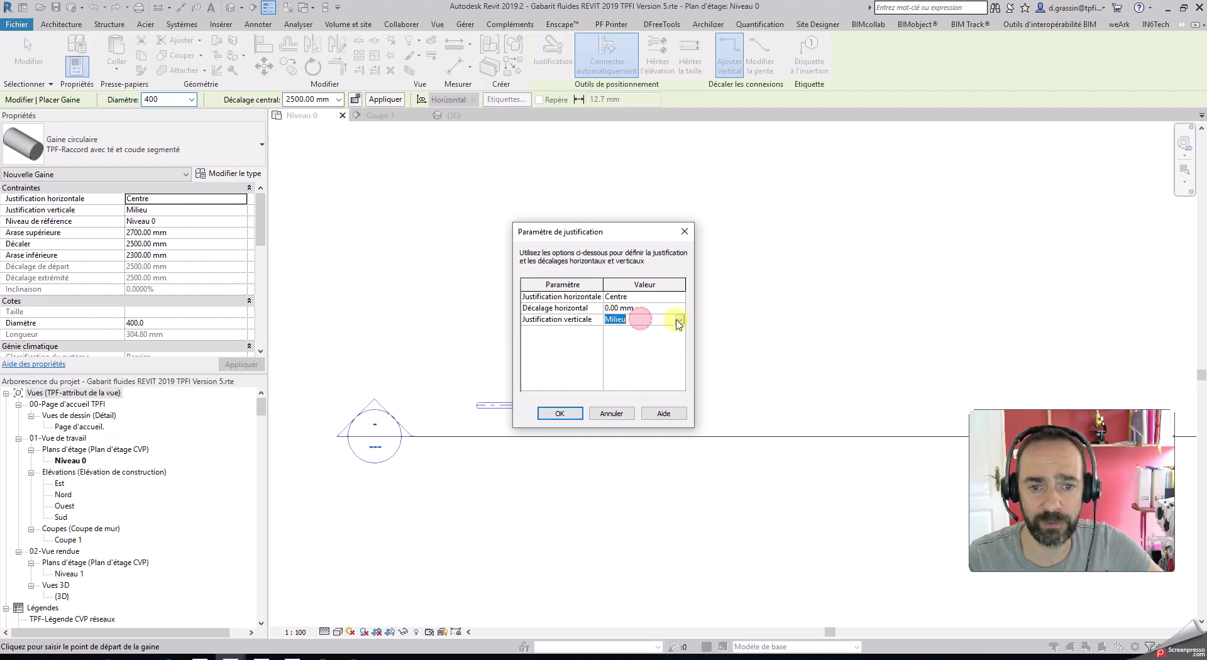
{"action": "left_click", "coordinate": [678, 320]}
{"action": "left_click", "coordinate": [619, 334]}
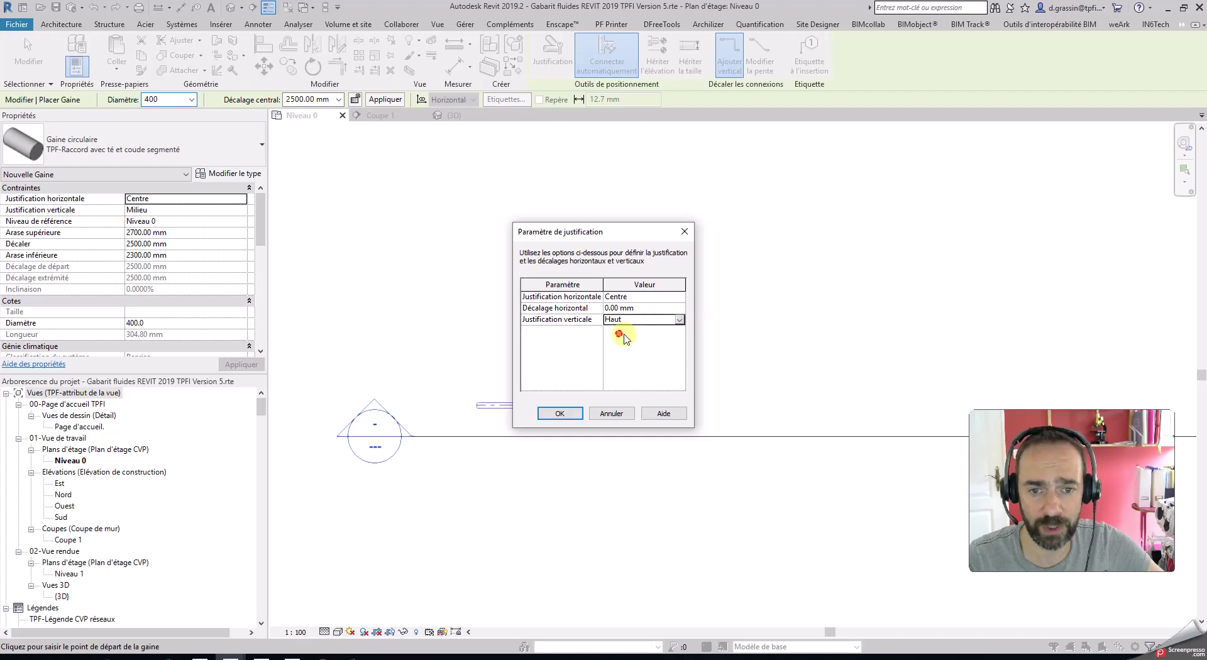
{"action": "left_click", "coordinate": [569, 413]}
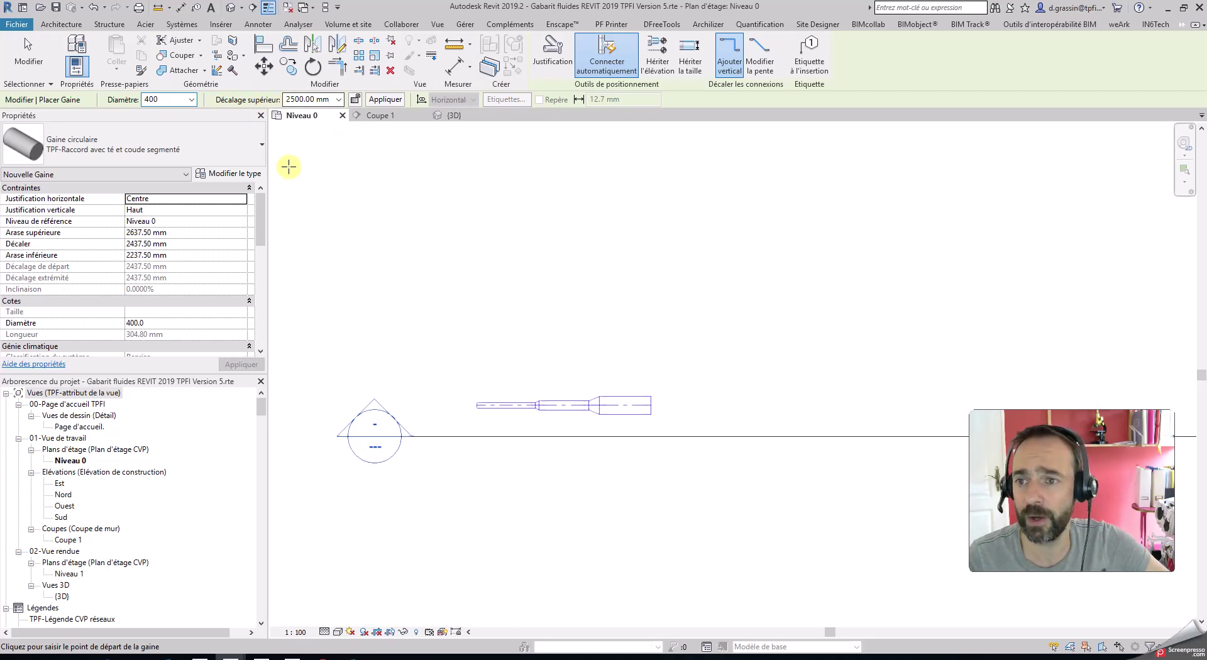
- Draw a horizontal 125 mm diameter segment about 900 mm long, in line with the first duct run and beyond its 400 mm end
{"action": "left_click", "coordinate": [191, 99]}
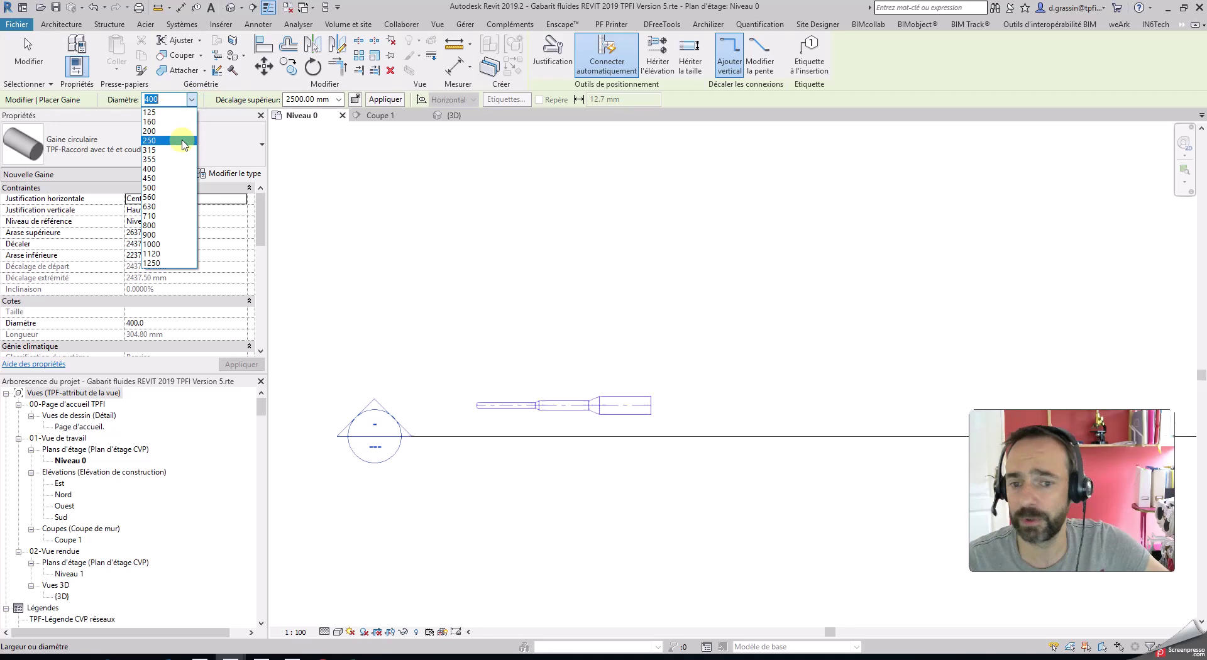
{"action": "left_click", "coordinate": [160, 112]}
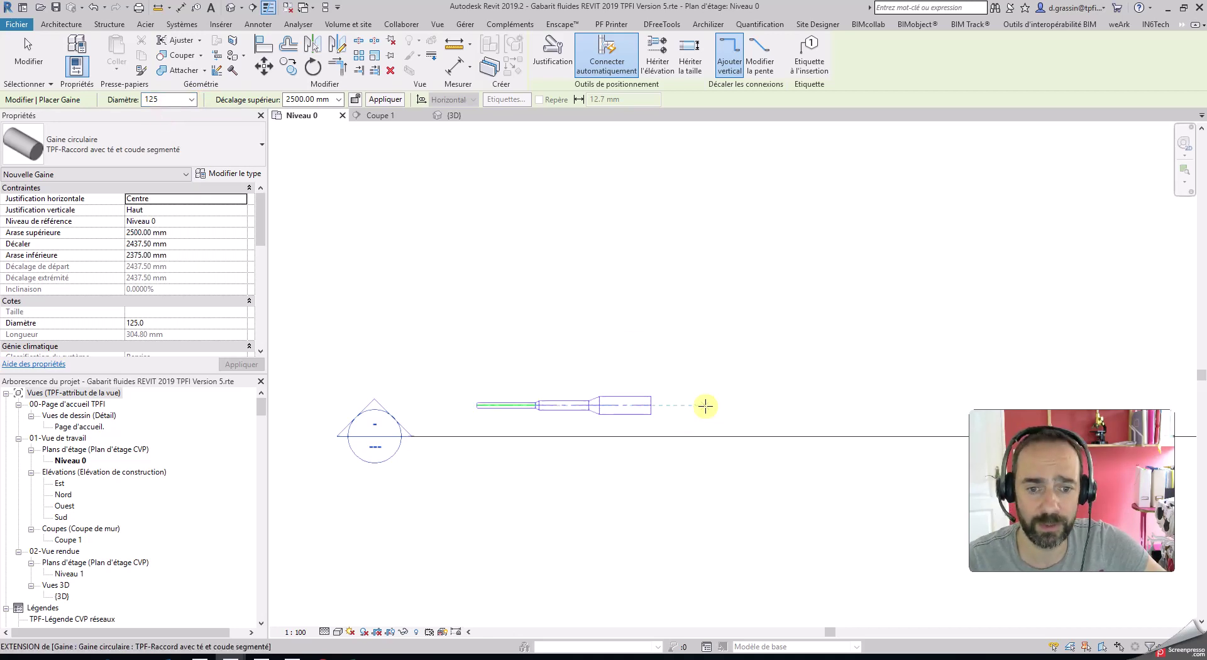
{"action": "left_click", "coordinate": [744, 404]}
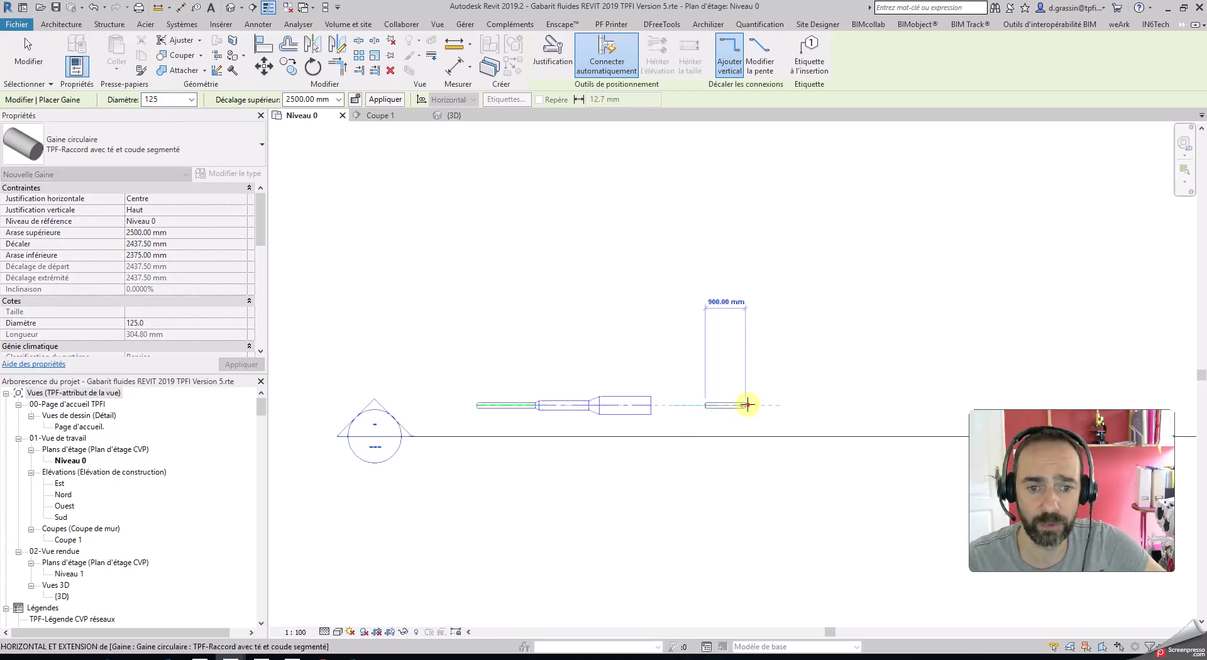
- Extend the second run with a 200 mm diameter segment and a 400 mm diameter segment about 1800 mm long, and end placement
{"action": "left_click", "coordinate": [192, 101]}
{"action": "left_click", "coordinate": [165, 134]}
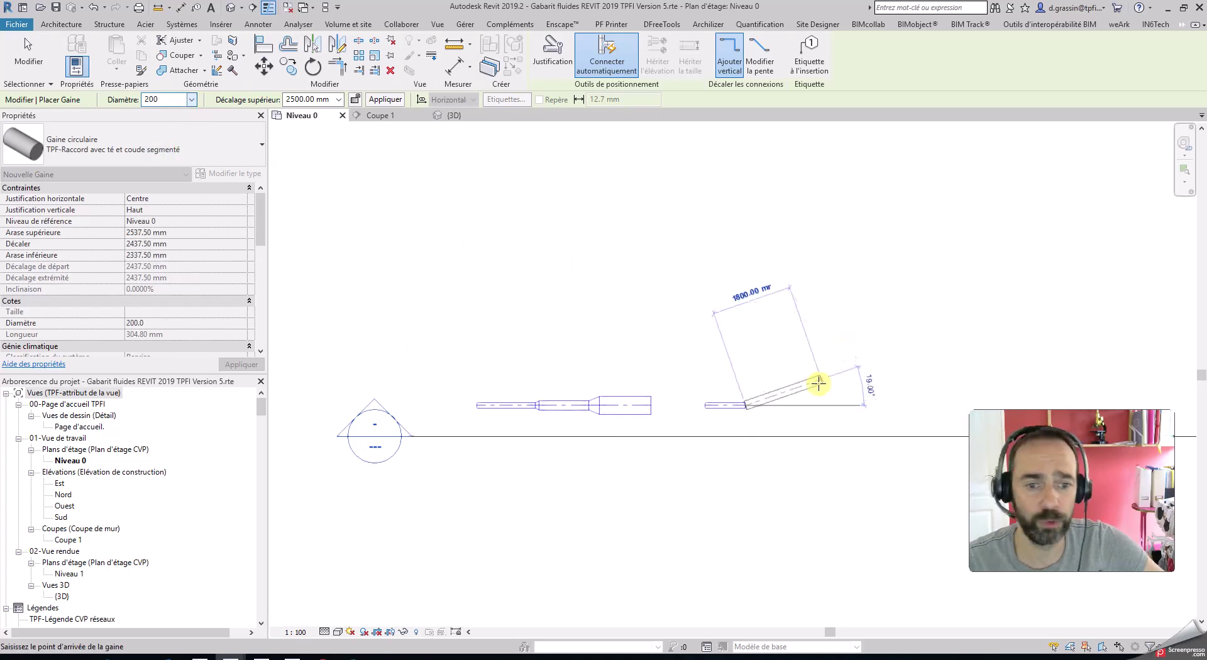
{"action": "left_click", "coordinate": [192, 101]}
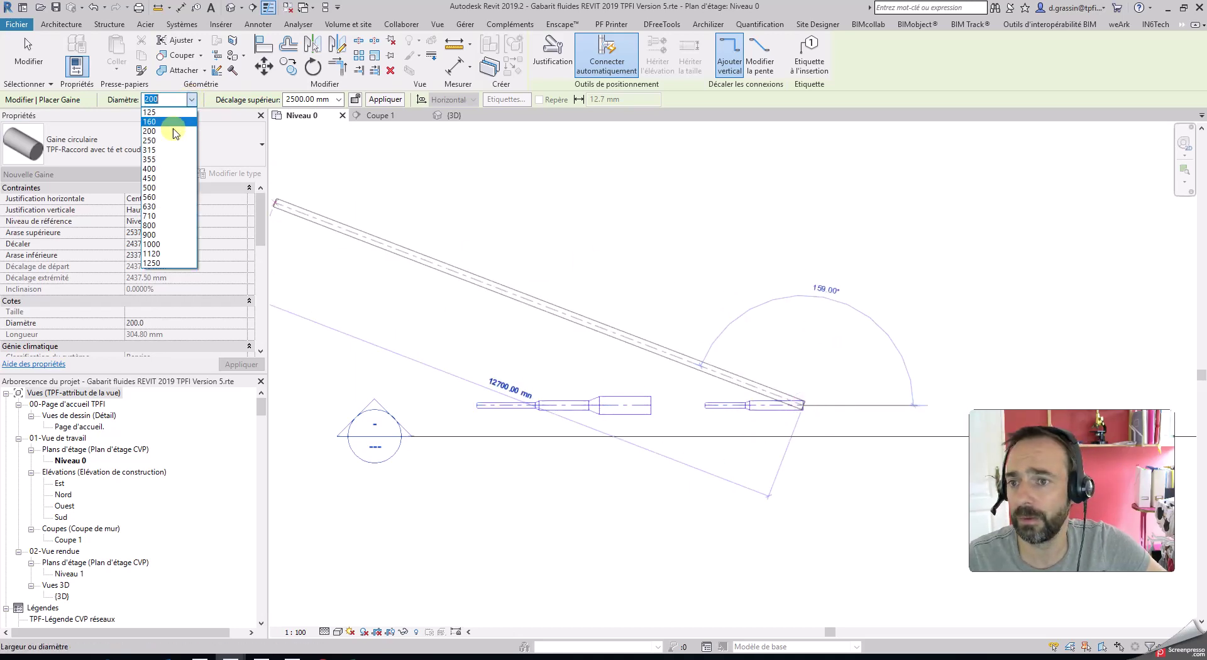
{"action": "left_click", "coordinate": [170, 169]}
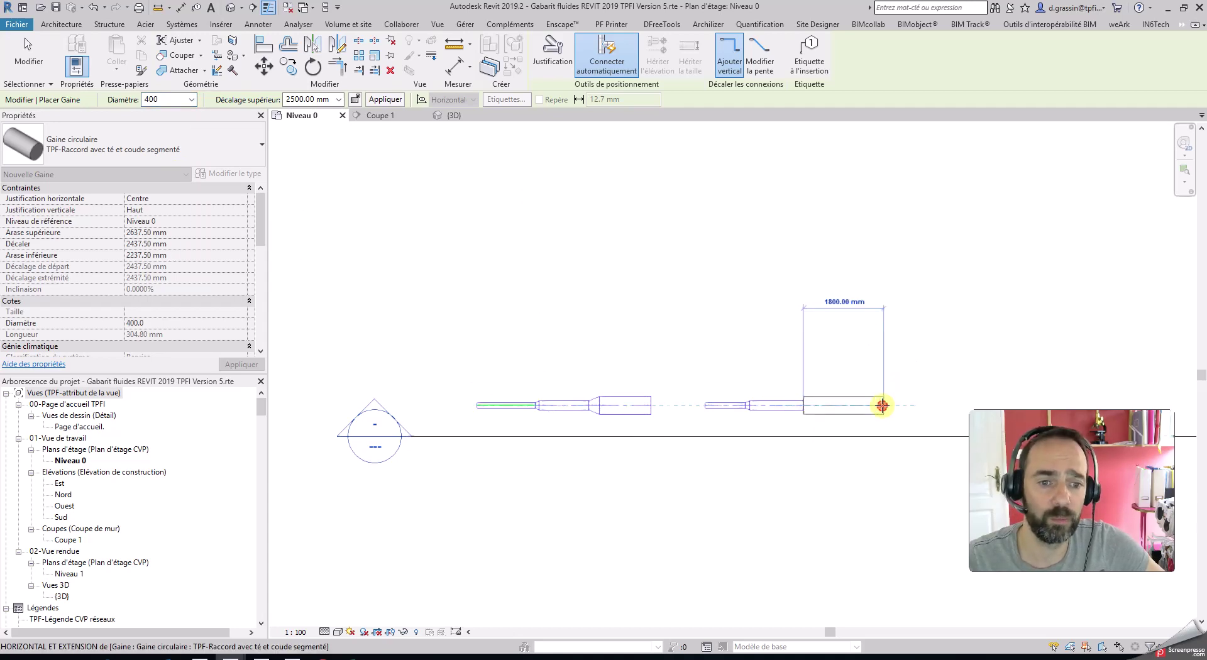
{"action": "left_click", "coordinate": [882, 405]}
{"action": "key", "text": "Escape"}
{"action": "key", "text": "Escape"}
{"action": "scroll", "coordinate": [842, 434], "scroll_direction": "up", "scroll_amount": 1}
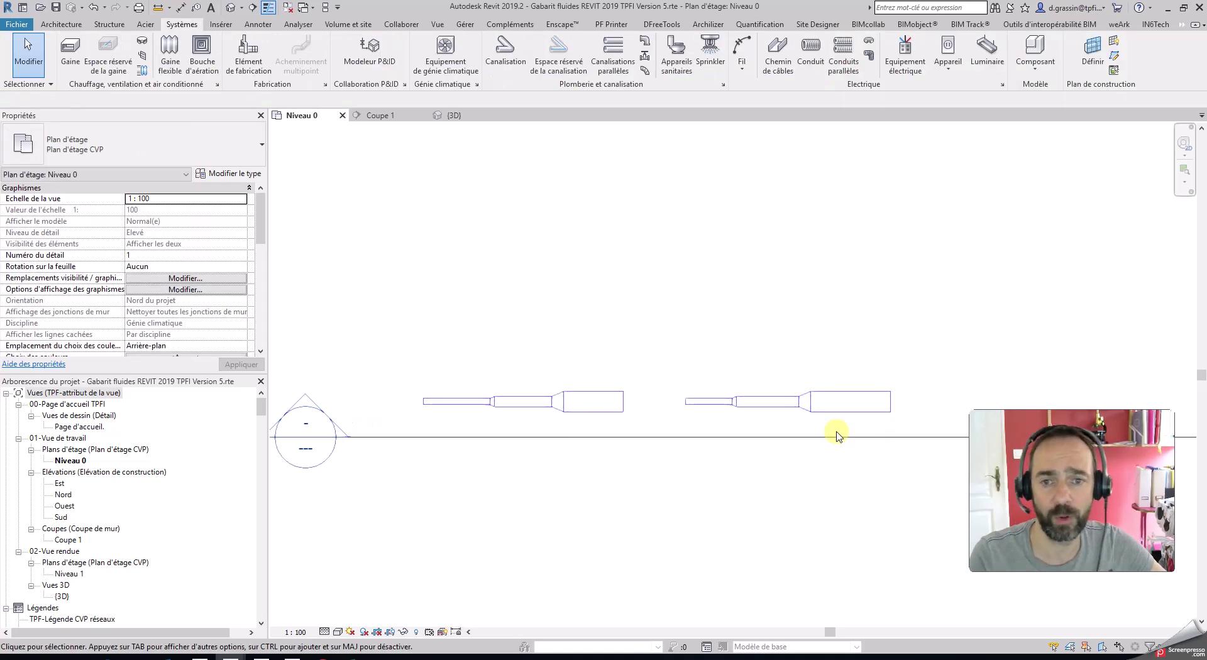
- In the Coupe 1 section, draw a horizontal detail line about 9900 mm long from the first run's start along its axis, past the second run
{"action": "left_click", "coordinate": [396, 116]}
{"action": "scroll", "coordinate": [692, 403], "scroll_direction": "up", "scroll_amount": 3}
{"action": "scroll", "coordinate": [675, 442], "scroll_direction": "up", "scroll_amount": 1}
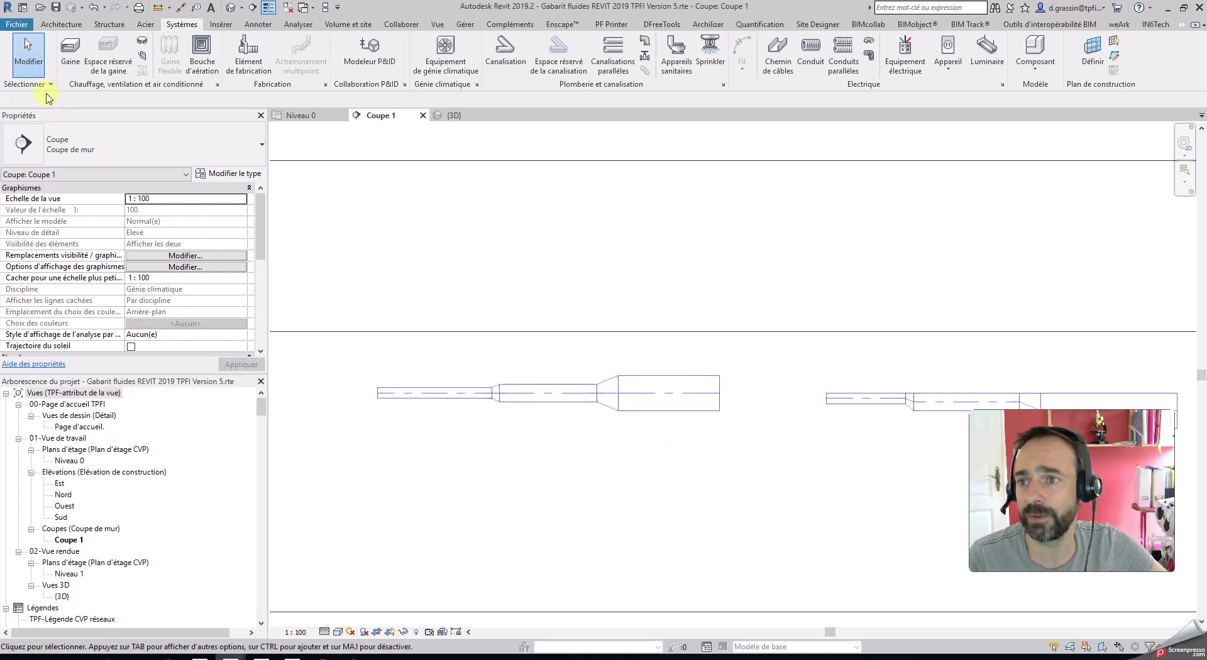
{"action": "left_click", "coordinate": [258, 23]}
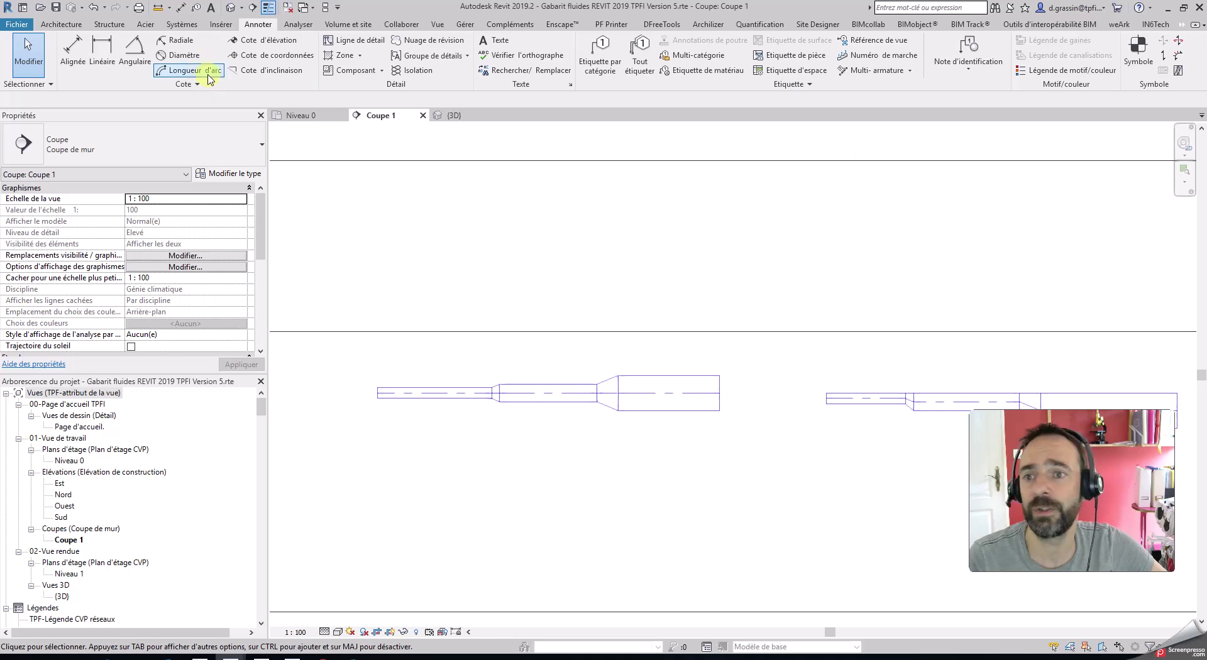
{"action": "left_click", "coordinate": [355, 41]}
{"action": "left_click", "coordinate": [378, 392]}
{"action": "scroll", "coordinate": [579, 404], "scroll_direction": "down", "scroll_amount": 2}
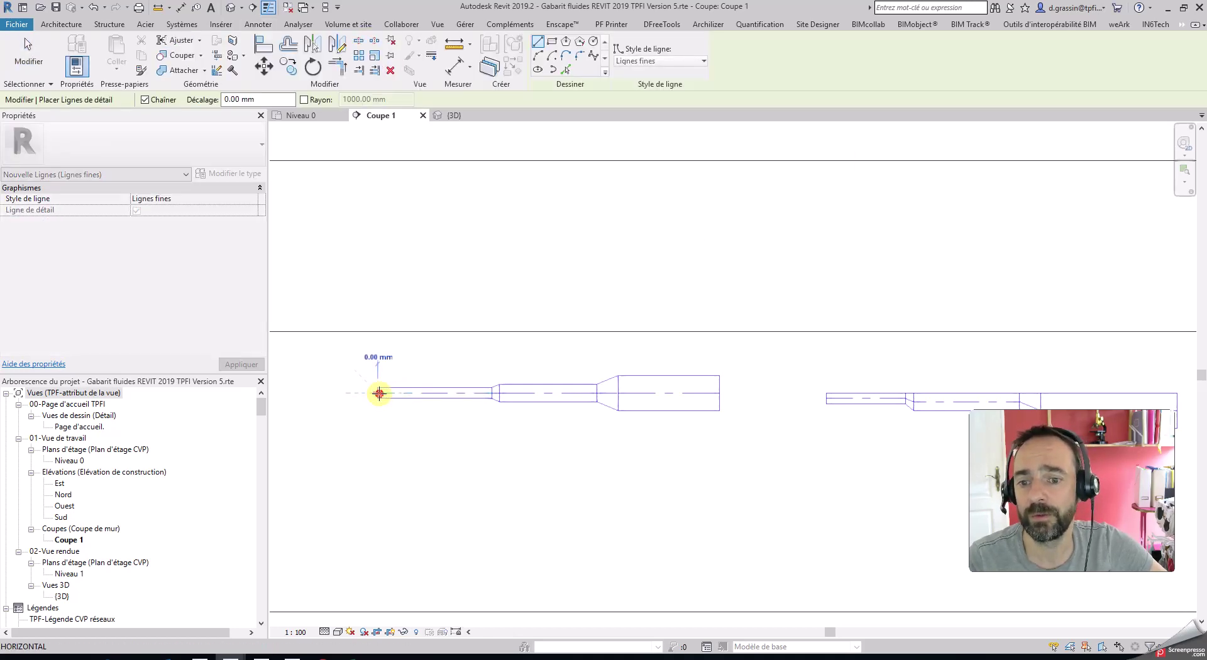
{"action": "left_click", "coordinate": [949, 408]}
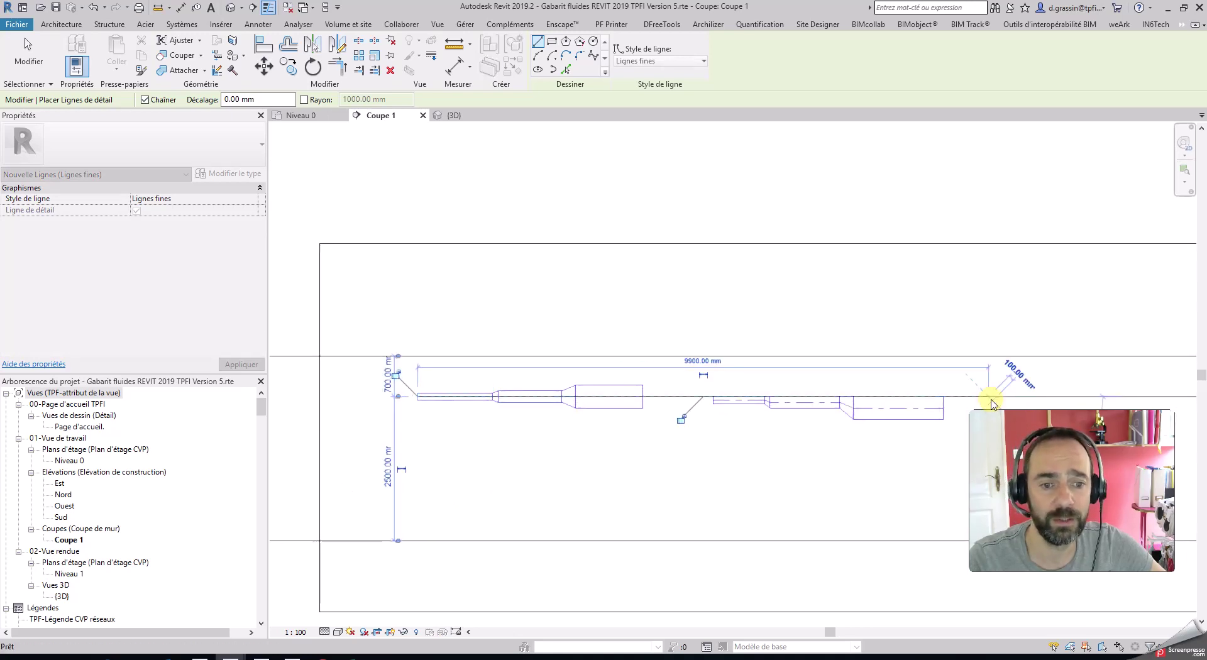
{"action": "key", "text": "Escape"}
{"action": "key", "text": "Escape"}
- Examine how the segments of the second duct run align with the detail line in the section
{"action": "scroll", "coordinate": [695, 410], "scroll_direction": "up", "scroll_amount": 3}
{"action": "scroll", "coordinate": [733, 423], "scroll_direction": "up", "scroll_amount": 2}
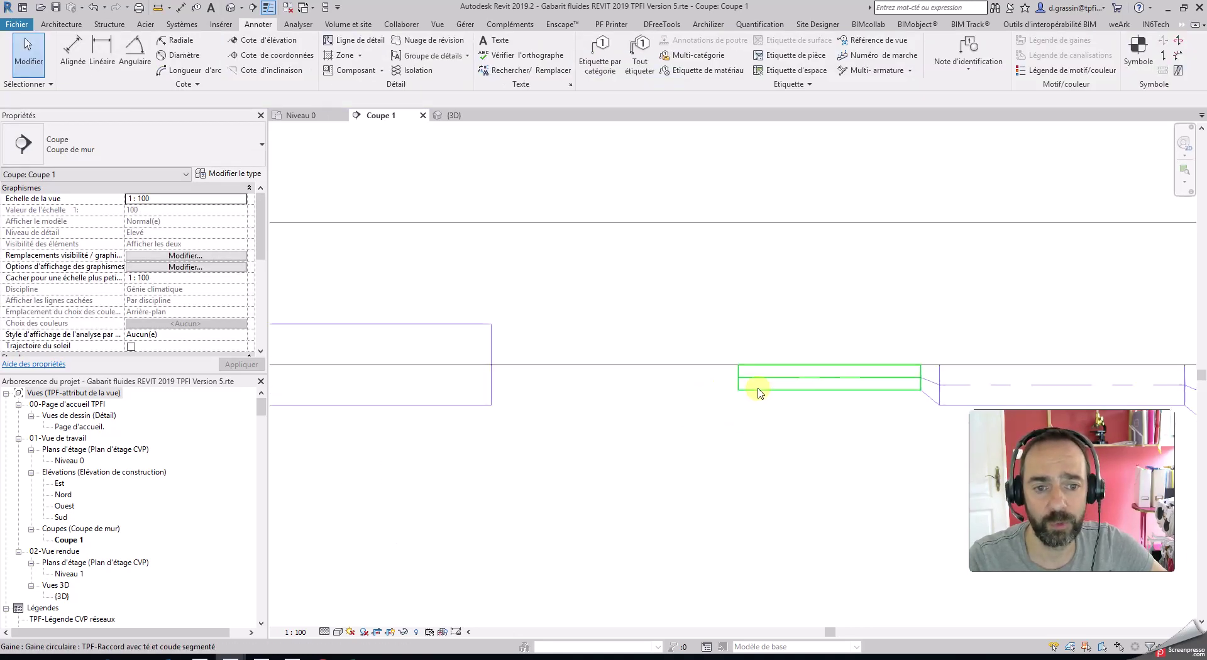
{"action": "middle_click_drag", "start_coordinate": [782, 396], "coordinate": [557, 417]}
{"action": "scroll", "coordinate": [790, 444], "scroll_direction": "down", "scroll_amount": 2}
{"action": "middle_click_drag", "start_coordinate": [833, 462], "coordinate": [673, 455]}
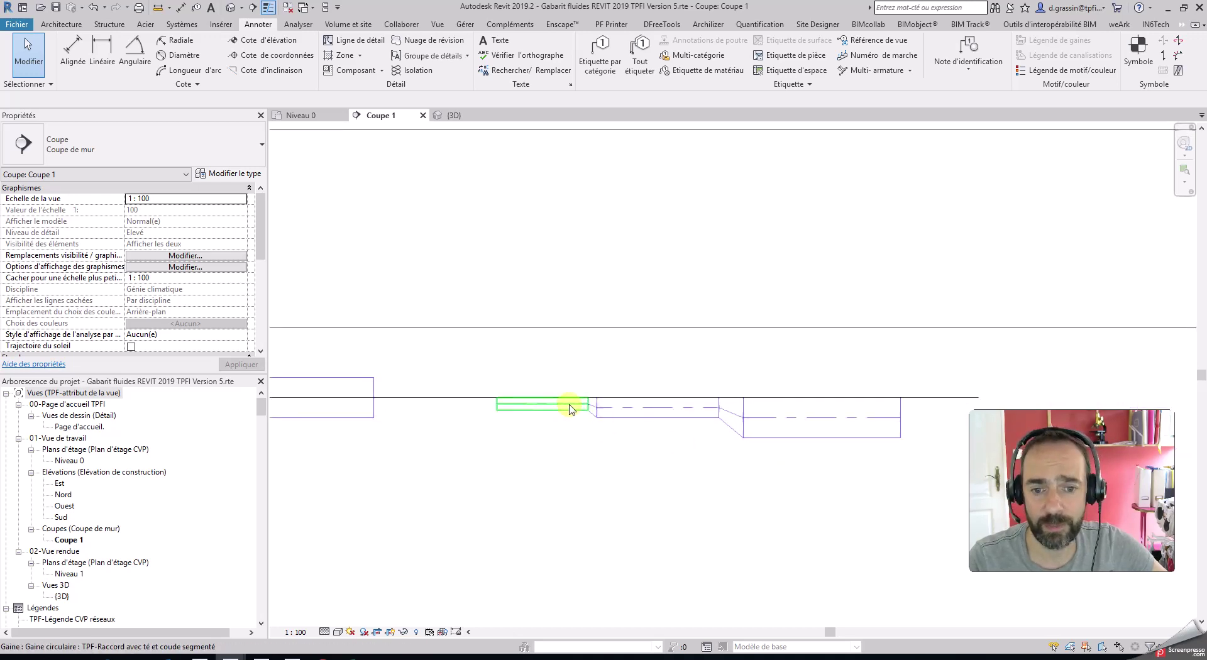
- Inspect both duct runs in the 3D view, comparing how their diameter transitions are aligned
{"action": "left_click", "coordinate": [455, 115]}
{"action": "scroll", "coordinate": [832, 466], "scroll_direction": "down", "scroll_amount": 5}
{"action": "scroll", "coordinate": [690, 452], "scroll_direction": "up", "scroll_amount": 5}
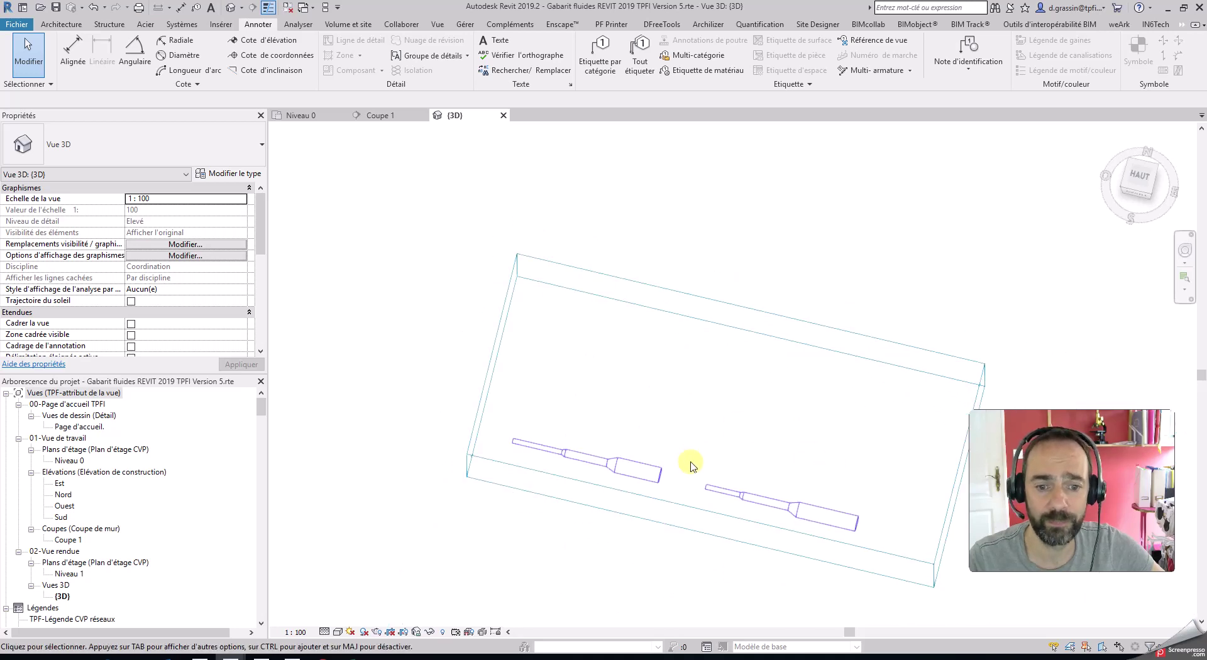
{"action": "middle_click_drag", "start_coordinate": [680, 509], "coordinate": [598, 272], "text": "shift"}
{"action": "scroll", "coordinate": [641, 329], "scroll_direction": "up", "scroll_amount": 2}
{"action": "scroll", "coordinate": [687, 345], "scroll_direction": "down", "scroll_amount": 4}
{"action": "scroll", "coordinate": [639, 336], "scroll_direction": "up", "scroll_amount": 3}
{"action": "scroll", "coordinate": [561, 309], "scroll_direction": "up", "scroll_amount": 2}
{"action": "middle_click_drag", "start_coordinate": [843, 341], "coordinate": [681, 321]}
{"action": "middle_click_drag", "start_coordinate": [480, 315], "coordinate": [600, 352]}
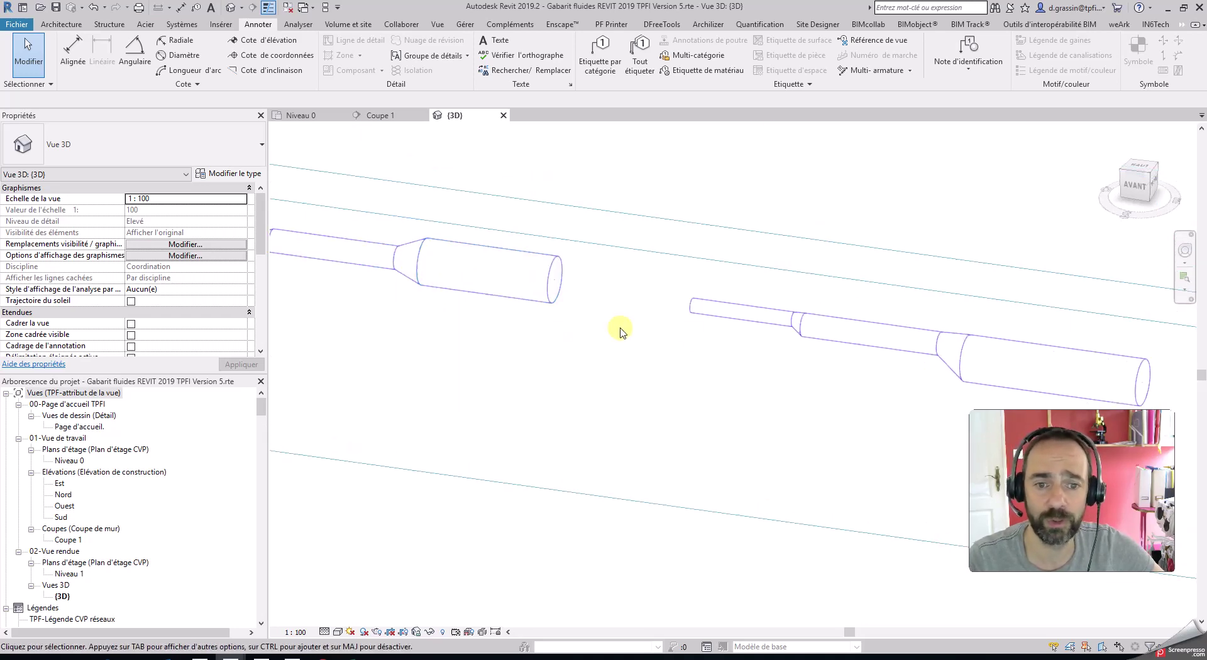
{"action": "middle_click_drag", "start_coordinate": [761, 331], "coordinate": [643, 326]}
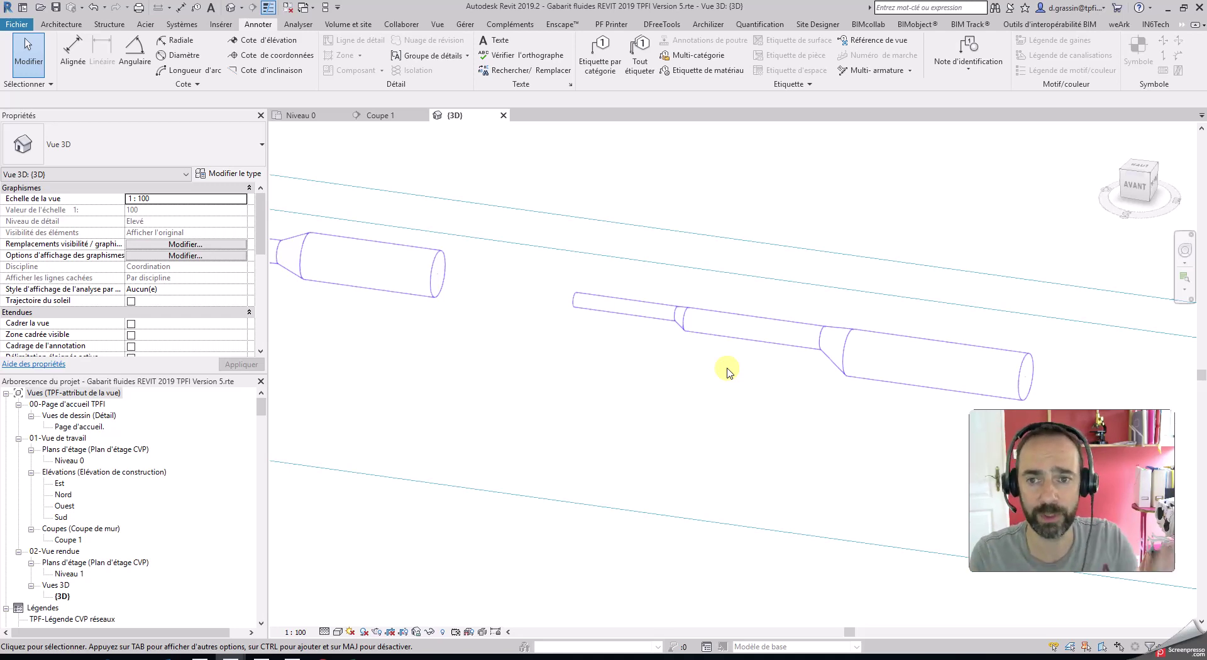
{"action": "scroll", "coordinate": [781, 418], "scroll_direction": "down", "scroll_amount": 2}
- Compare the two duct runs in the Niveau 0 plan and return to the Coupe 1 section
{"action": "left_click", "coordinate": [302, 115]}
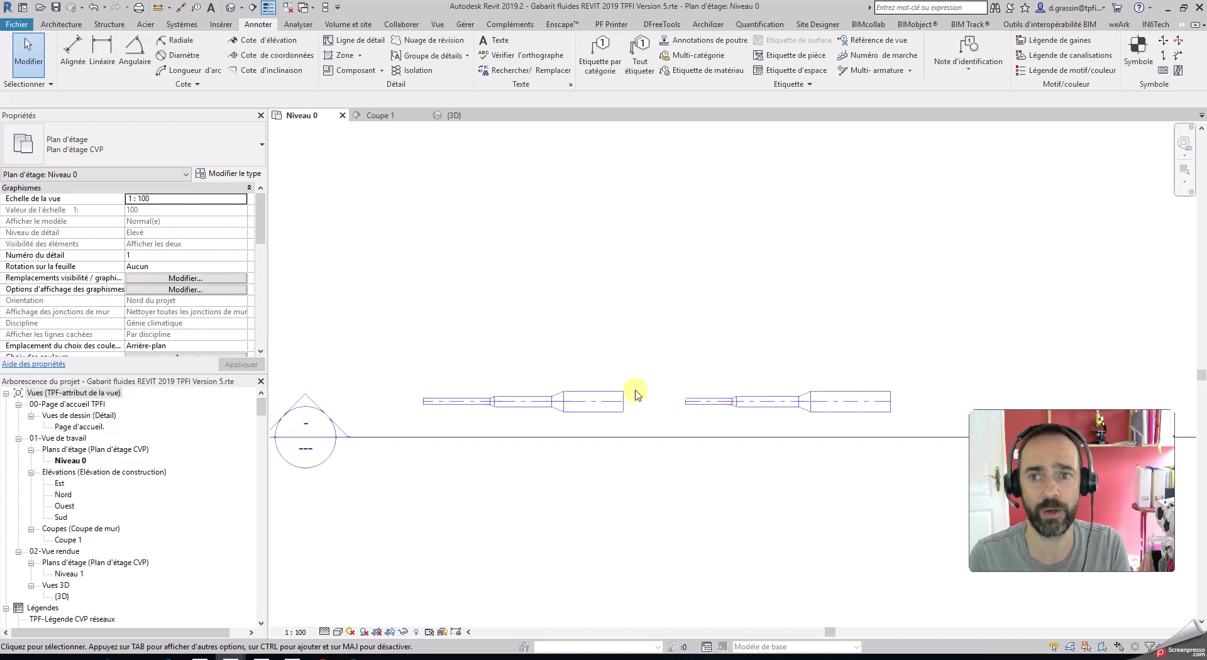
{"action": "scroll", "coordinate": [627, 397], "scroll_direction": "up", "scroll_amount": 3}
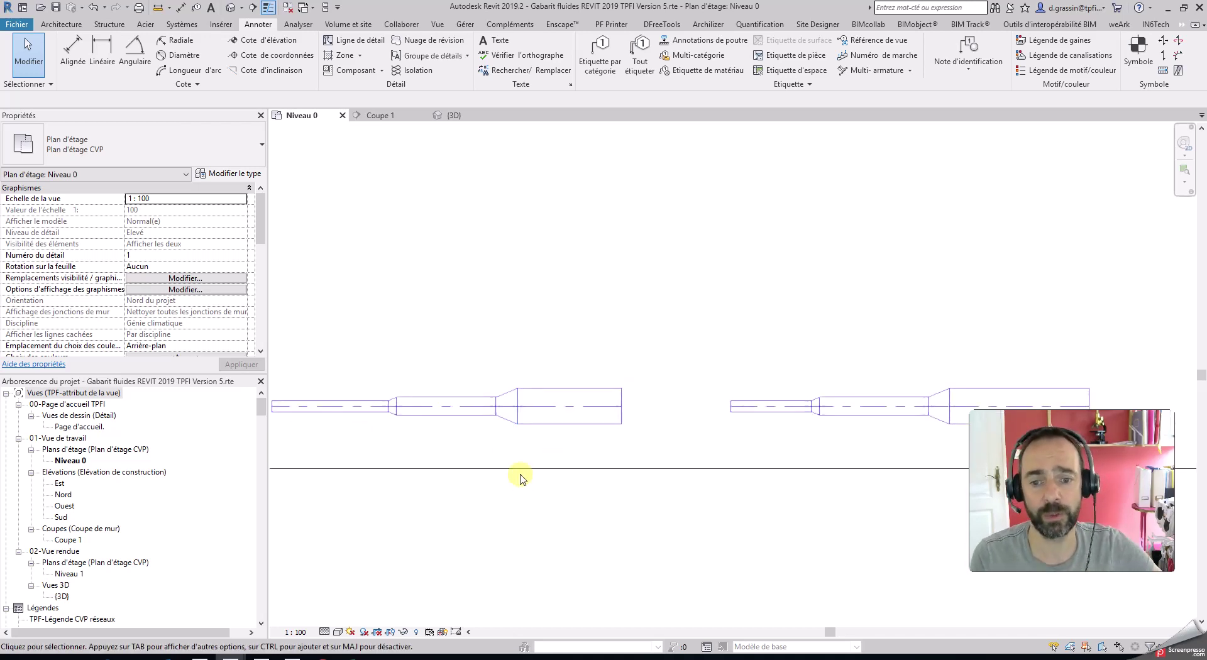
{"action": "left_click", "coordinate": [403, 115]}
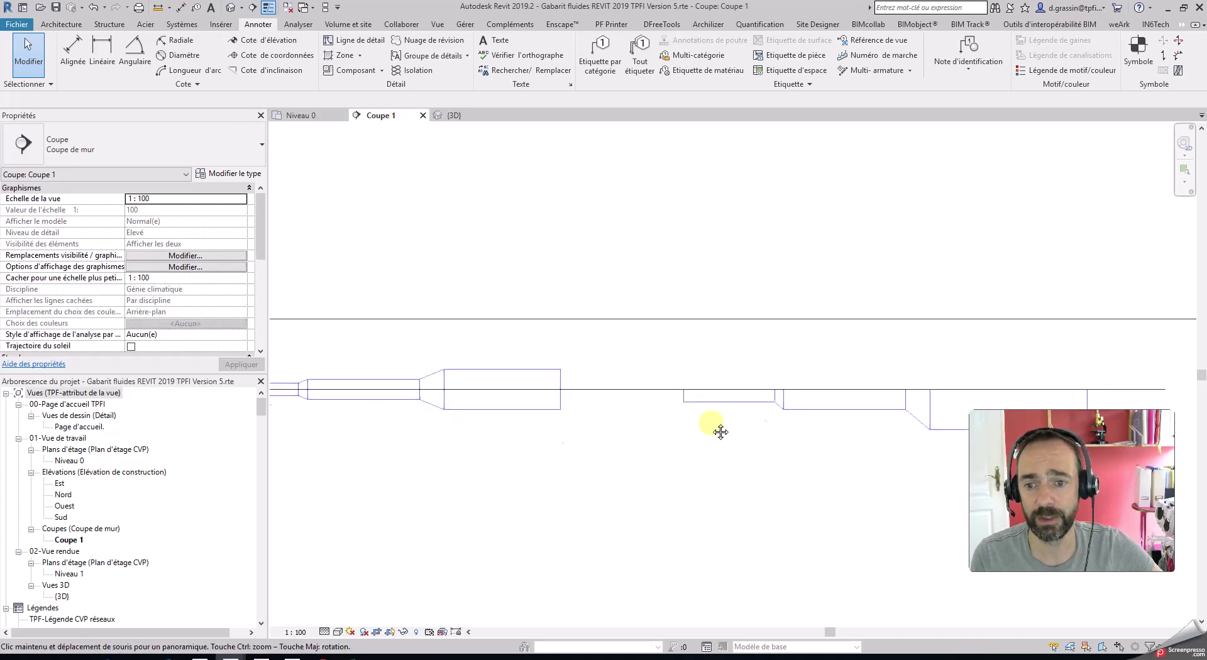
- Justify the whole first duct run to top centre, with the control point at its 400 mm diameter end
{"action": "left_click_drag", "start_coordinate": [341, 328], "coordinate": [777, 456]}
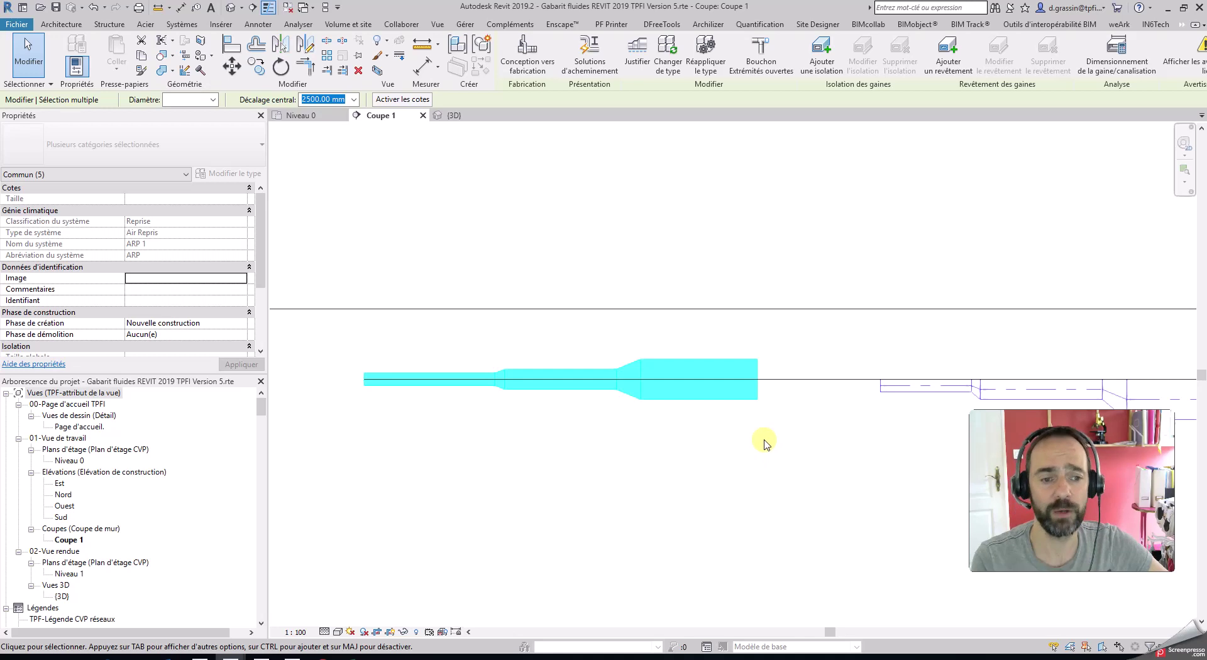
{"action": "left_click", "coordinate": [762, 439]}
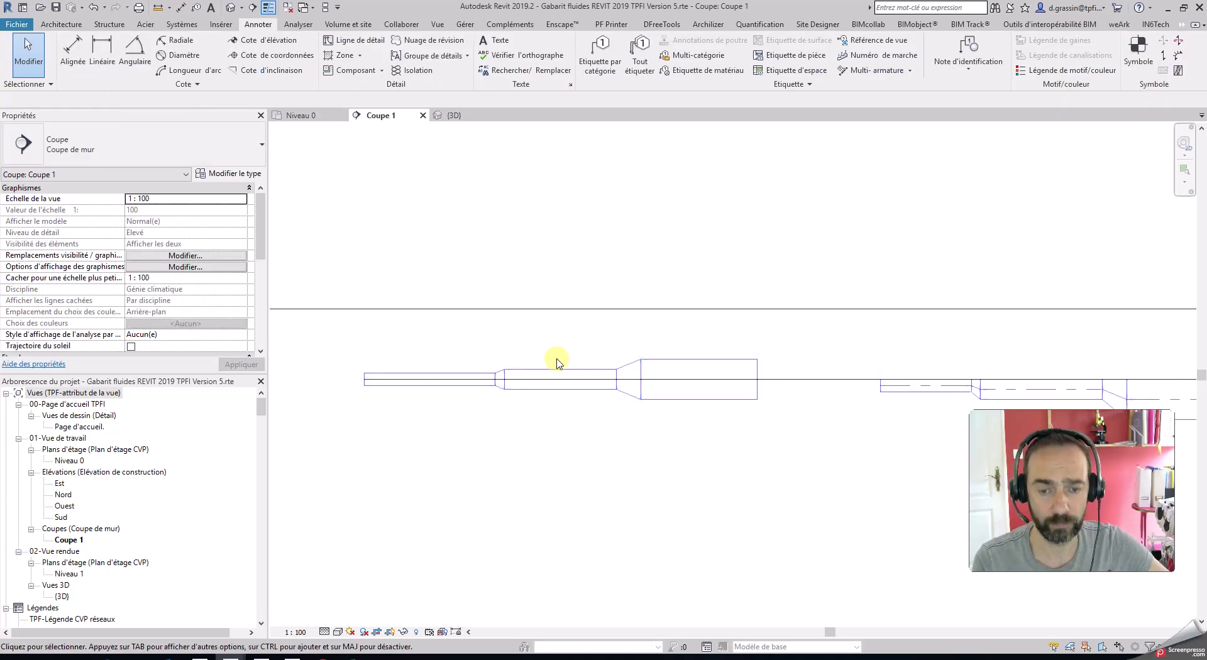
{"action": "left_click_drag", "start_coordinate": [337, 339], "coordinate": [774, 455]}
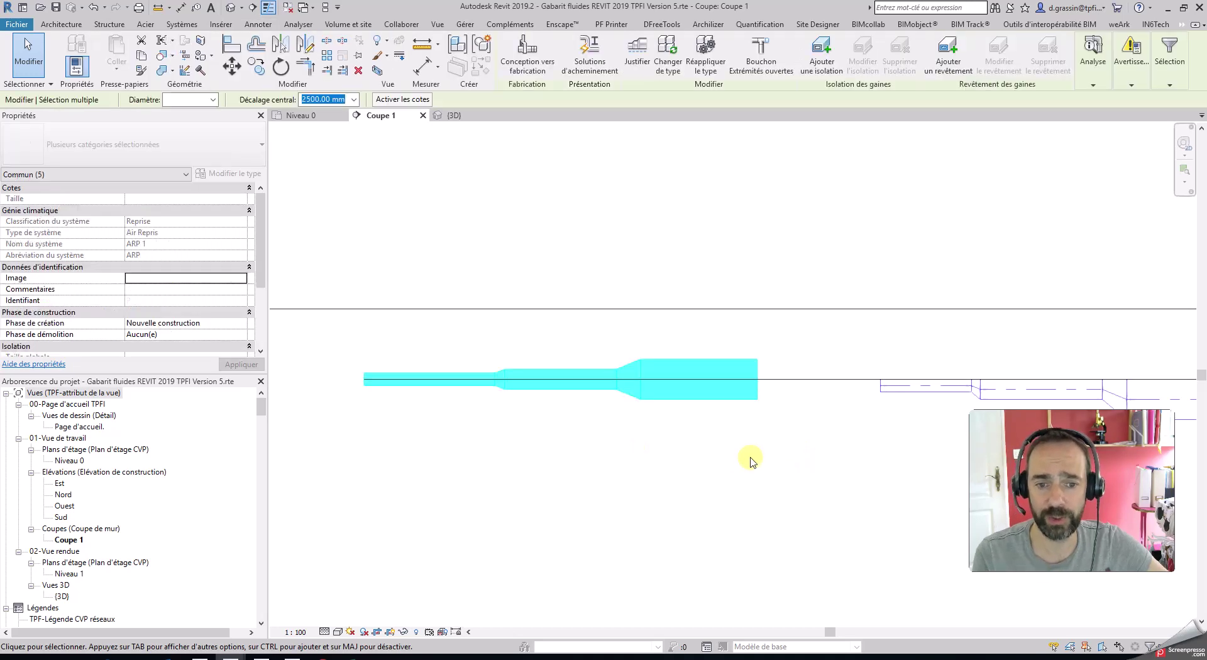
{"action": "left_click", "coordinate": [642, 61]}
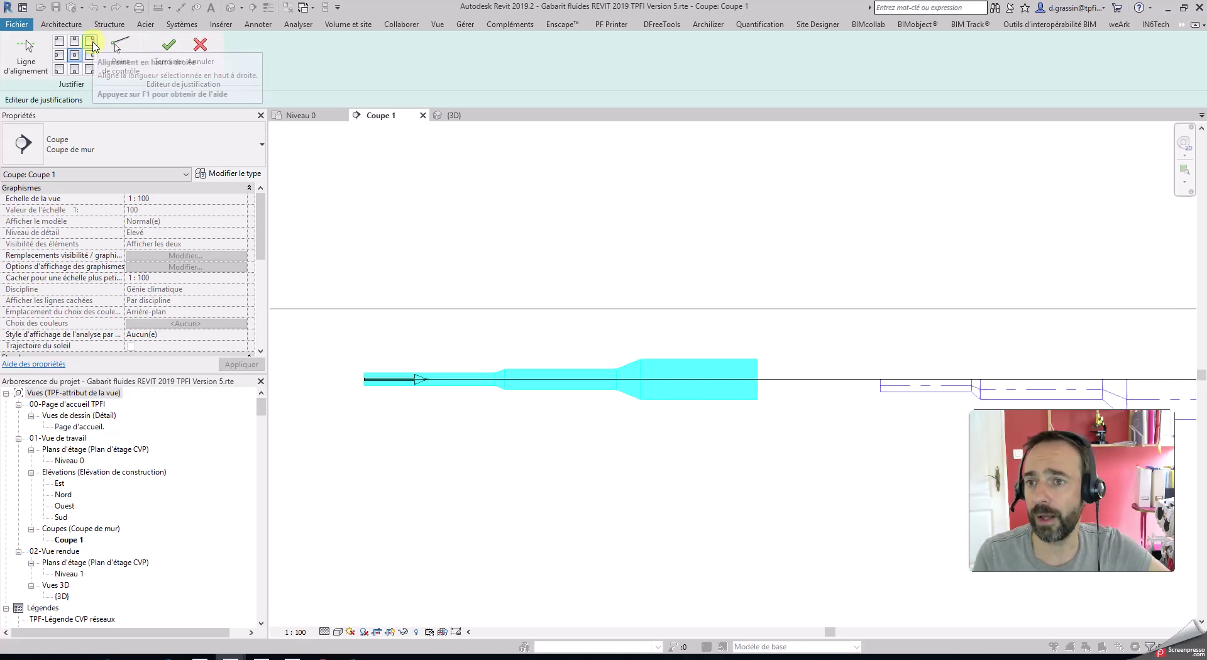
{"action": "left_click", "coordinate": [75, 58]}
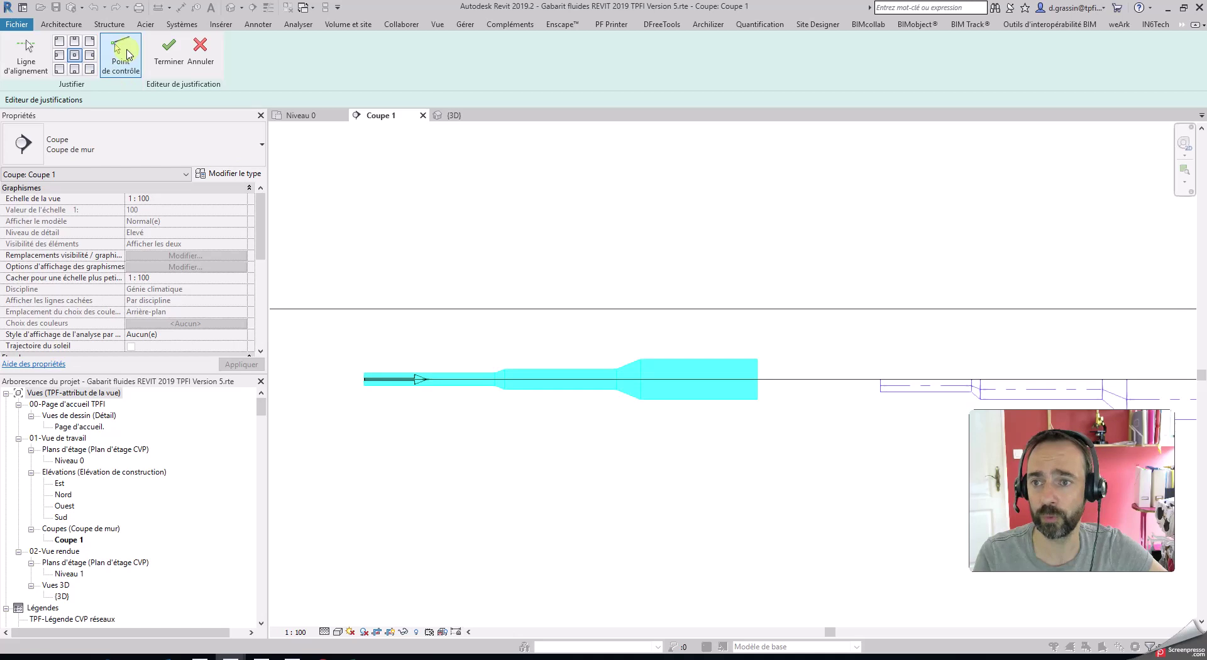
{"action": "left_click", "coordinate": [105, 74]}
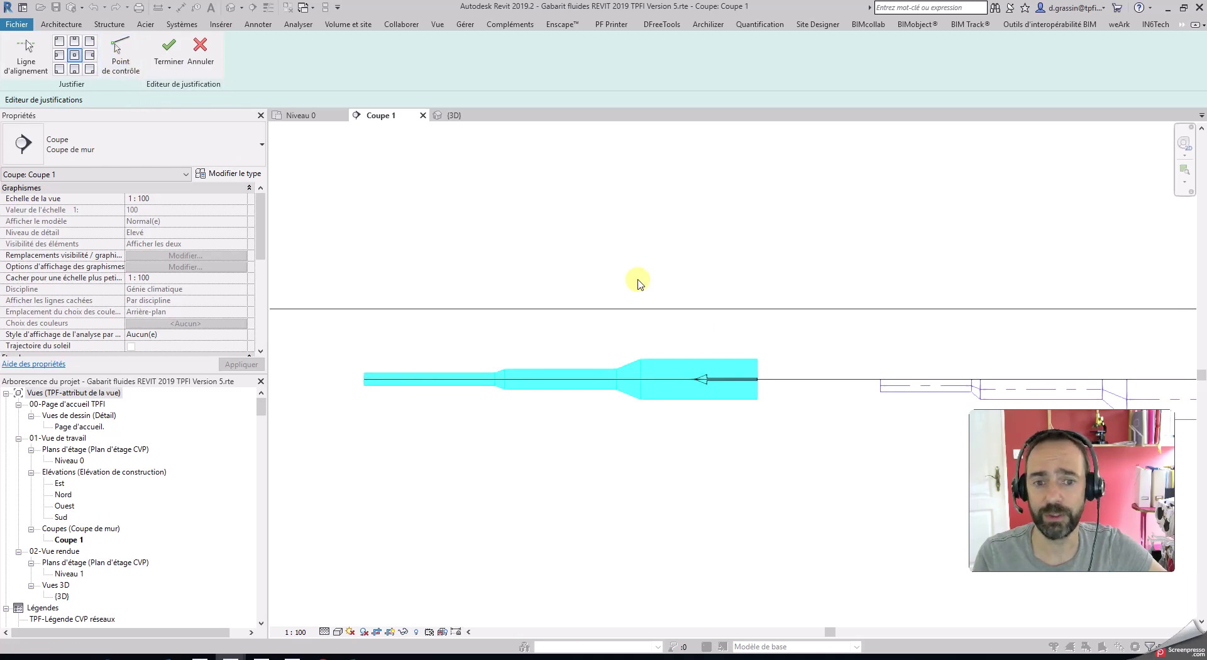
{"action": "left_click", "coordinate": [79, 46]}
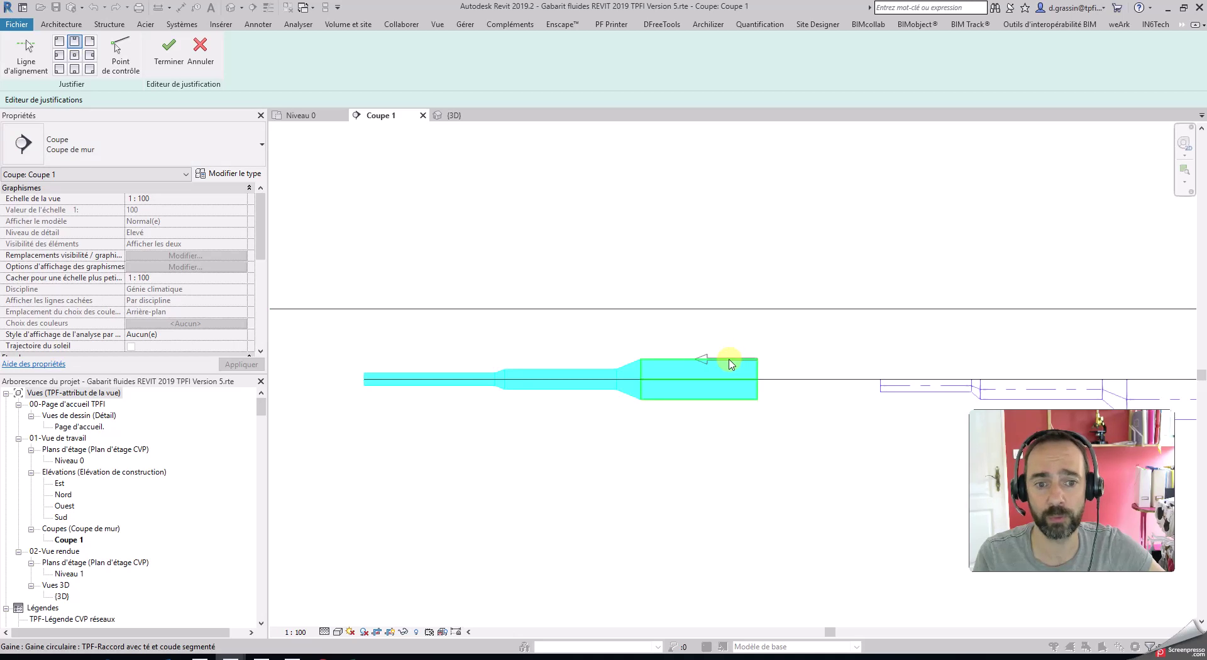
{"action": "left_click", "coordinate": [158, 60]}
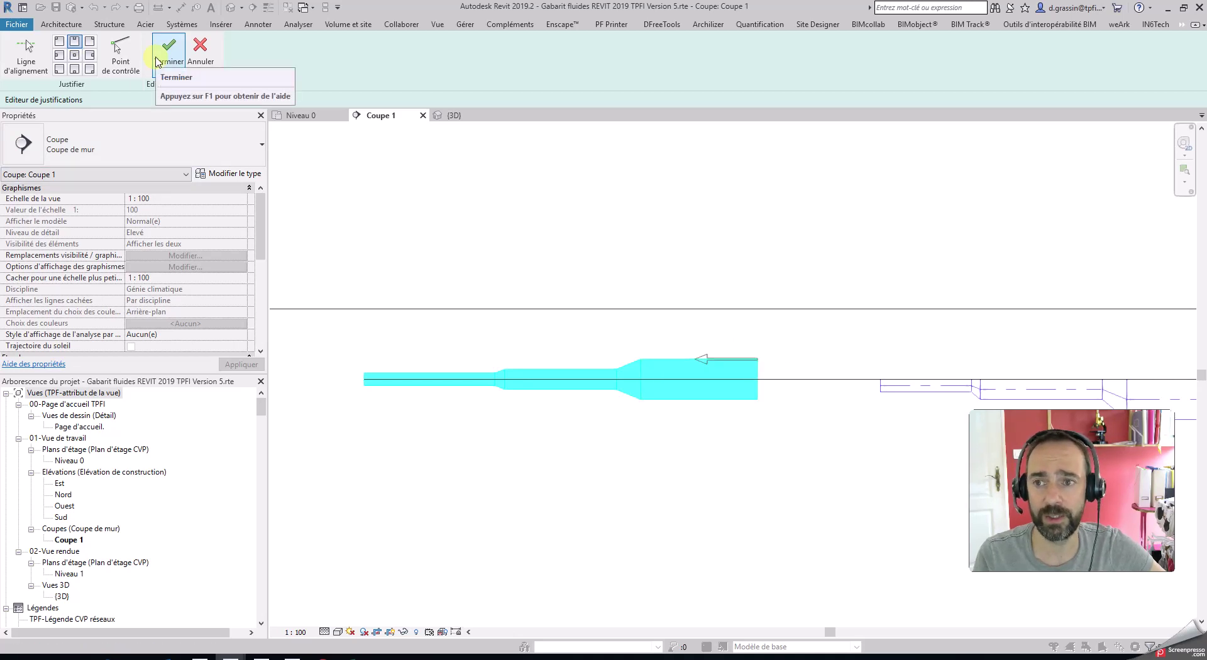
- Check the first run's position against the detail line and undo the justification change
{"action": "scroll", "coordinate": [630, 431], "scroll_direction": "up", "scroll_amount": 2}
{"action": "scroll", "coordinate": [630, 431], "scroll_direction": "down", "scroll_amount": 5}
{"action": "scroll", "coordinate": [695, 400], "scroll_direction": "up", "scroll_amount": 4}
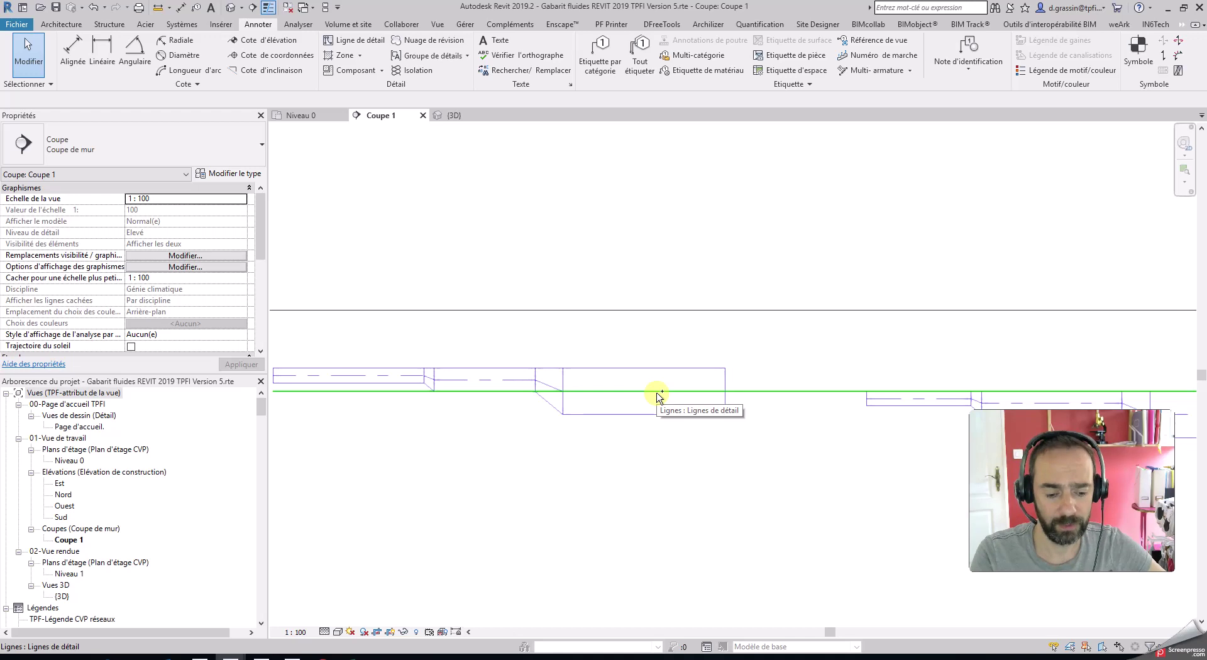
{"action": "key", "text": "ctrl+z"}
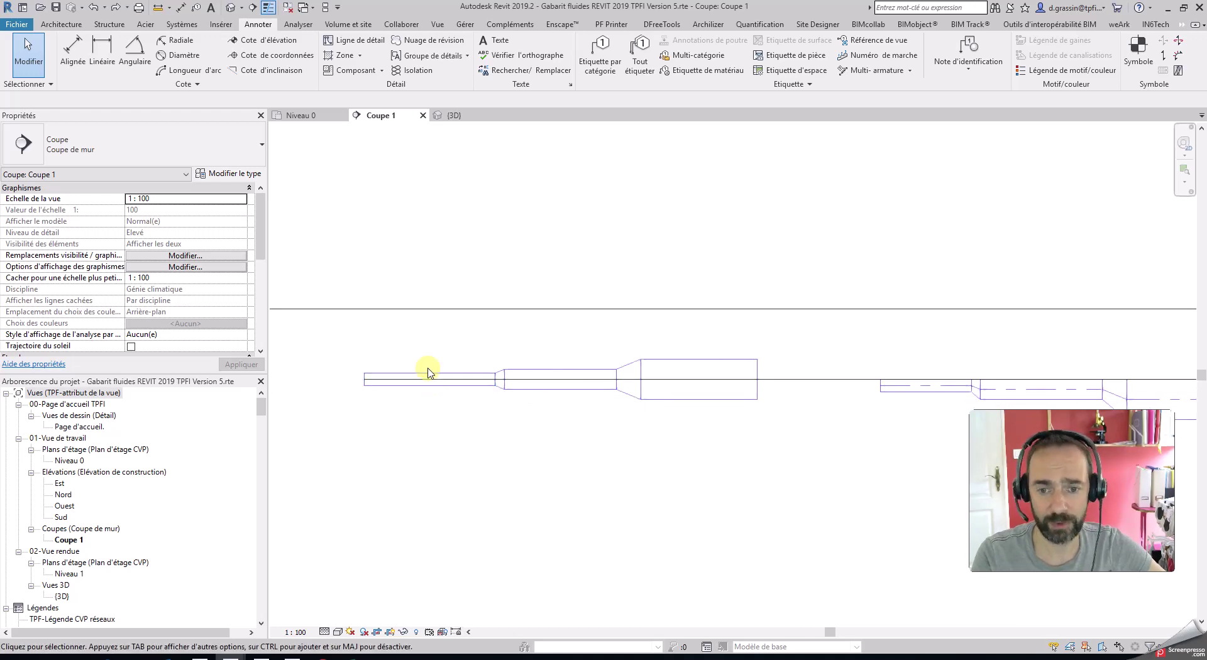
- Justify the entire first duct network to top centre, with the control point at its smallest-diameter end
{"action": "key", "text": "Tab"}
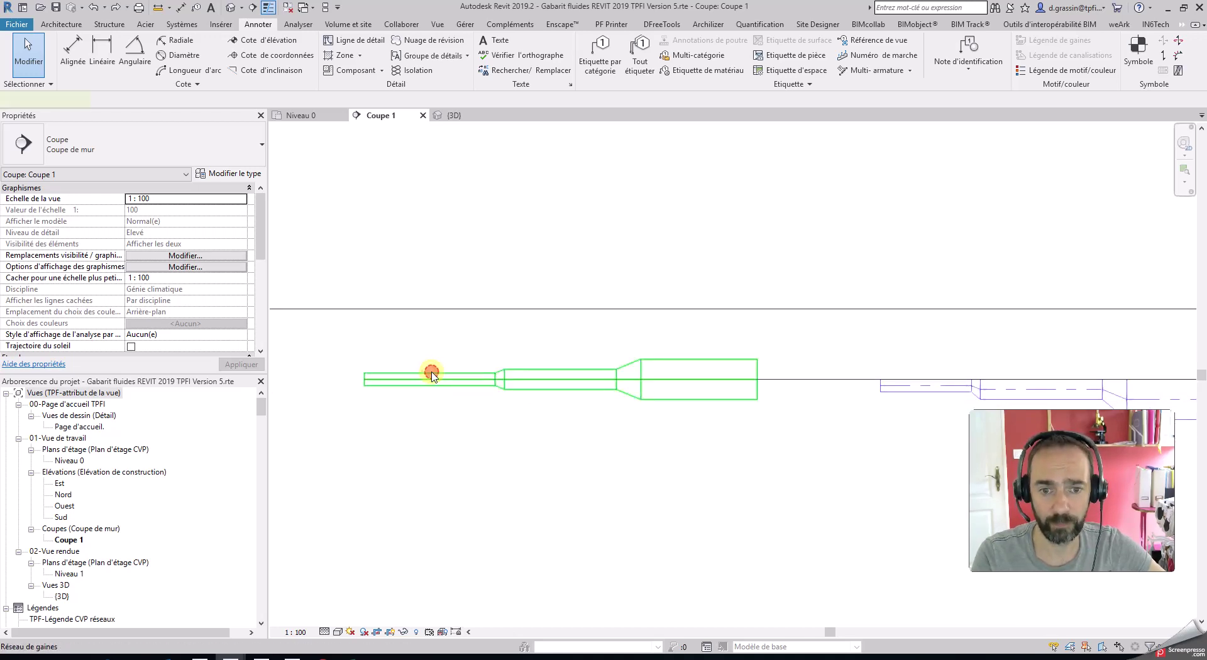
{"action": "left_click", "coordinate": [431, 372]}
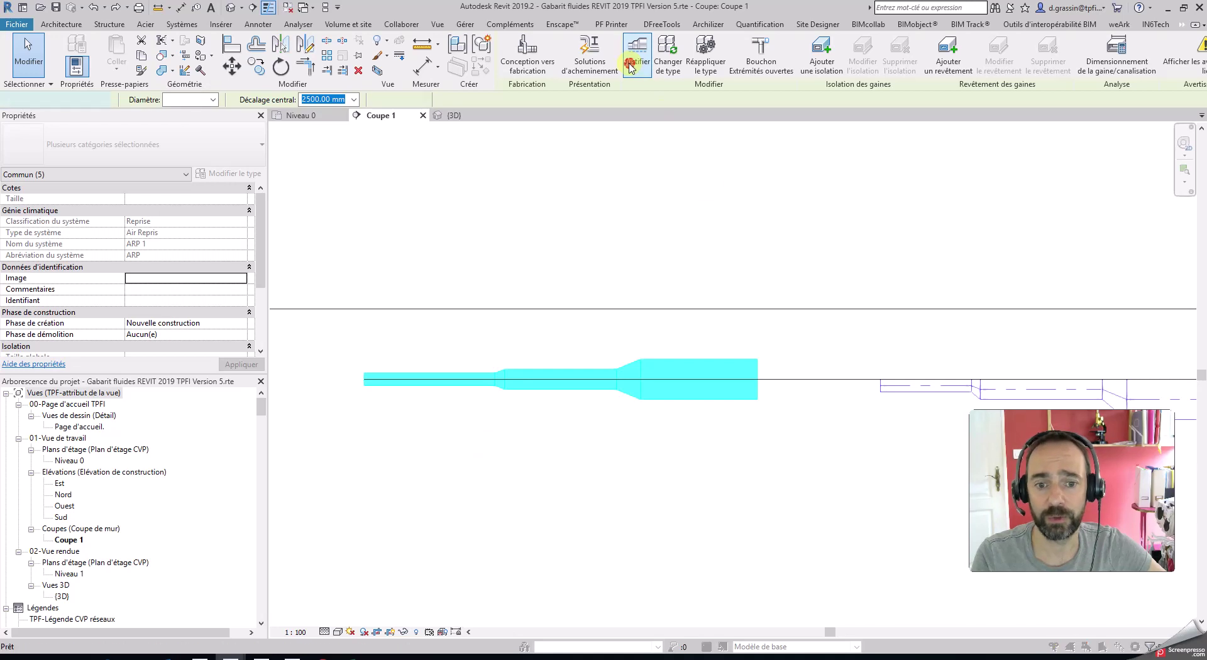
{"action": "left_click", "coordinate": [631, 67]}
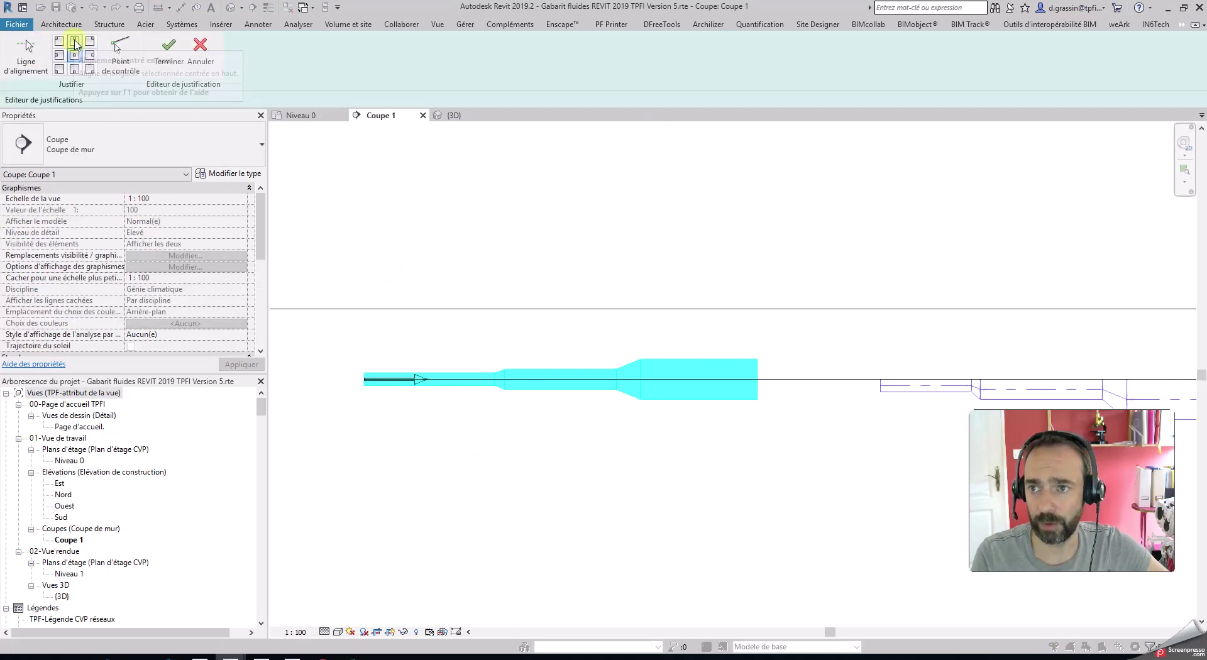
{"action": "left_click", "coordinate": [122, 51]}
{"action": "left_click", "coordinate": [125, 53]}
{"action": "left_click", "coordinate": [77, 42]}
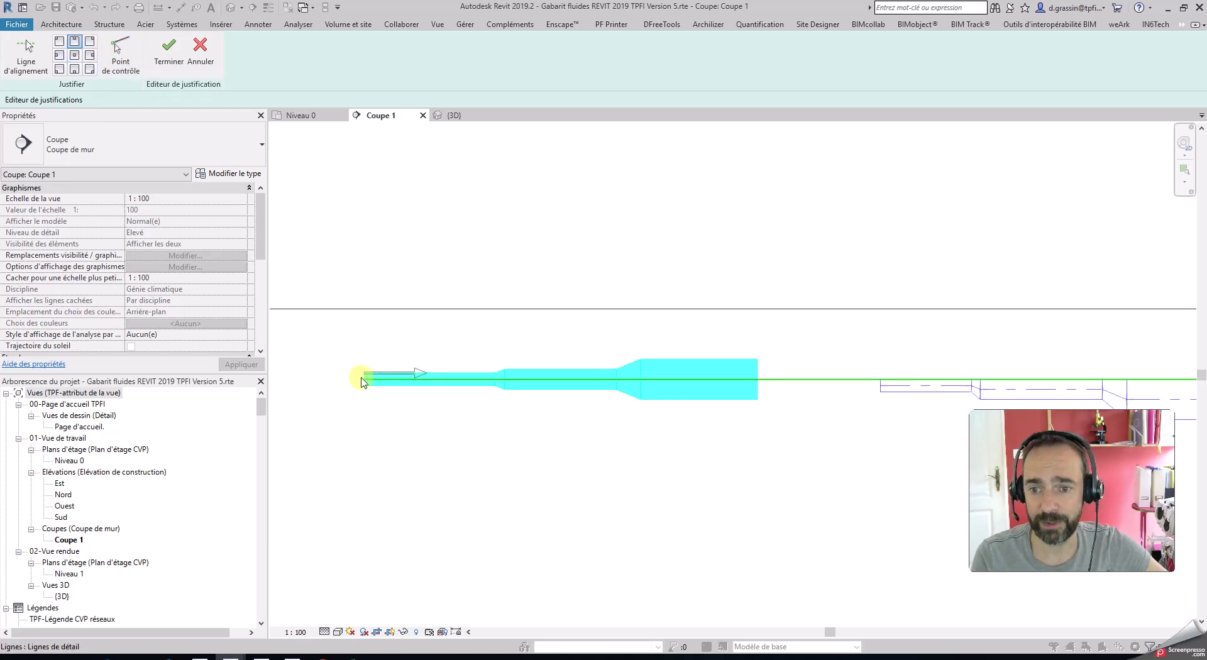
{"action": "left_click", "coordinate": [168, 49]}
{"action": "scroll", "coordinate": [427, 378], "scroll_direction": "up", "scroll_amount": 3}
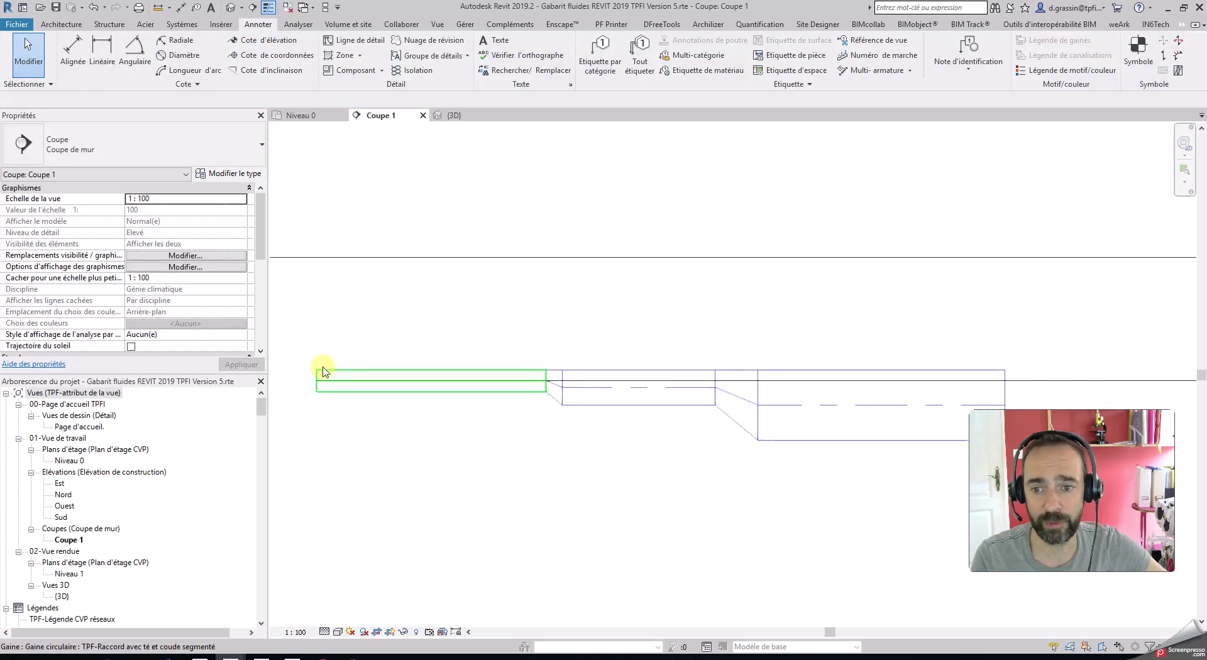
{"action": "scroll", "coordinate": [331, 374], "scroll_direction": "down", "scroll_amount": 2}
{"action": "left_click", "coordinate": [593, 443]}
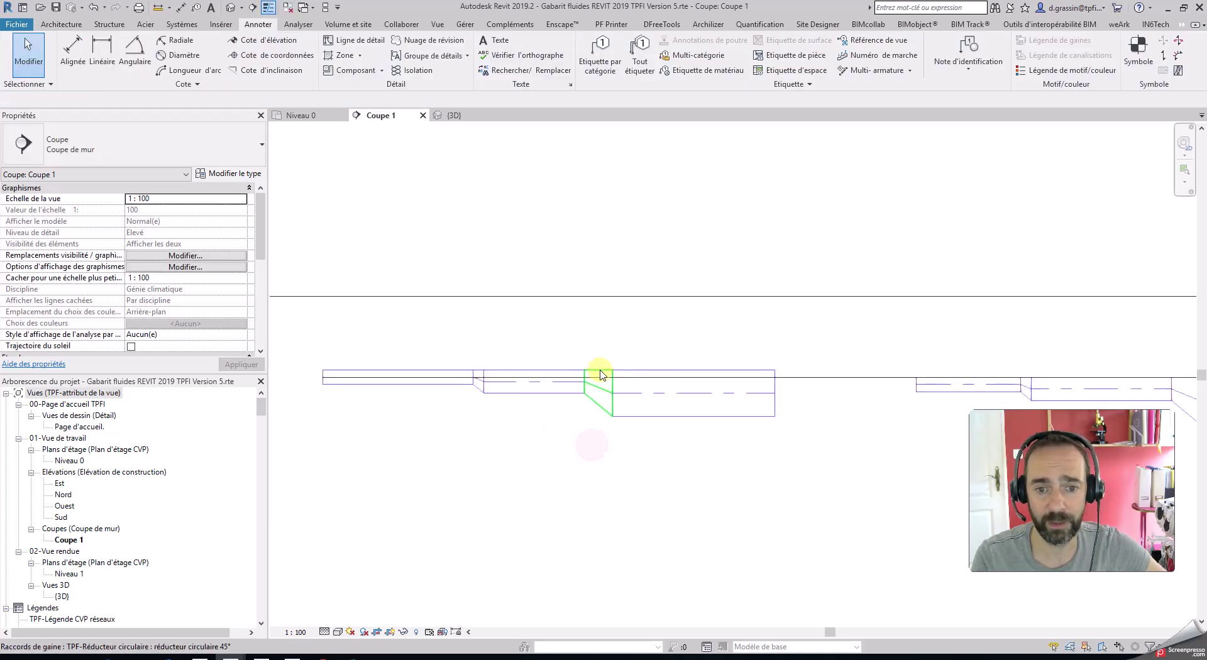
- Set the top elevation (Arase supérieure) of the first run's 200 mm diameter segment to 2500 mm
{"action": "left_click", "coordinate": [526, 377]}
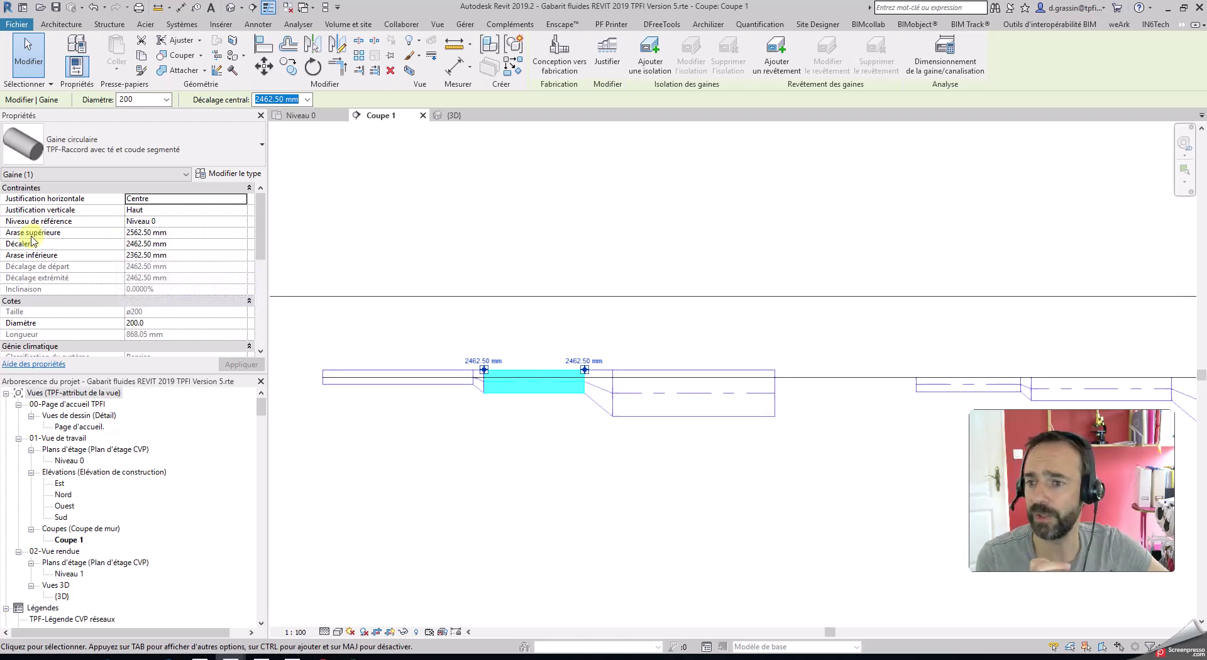
{"action": "left_click", "coordinate": [202, 232]}
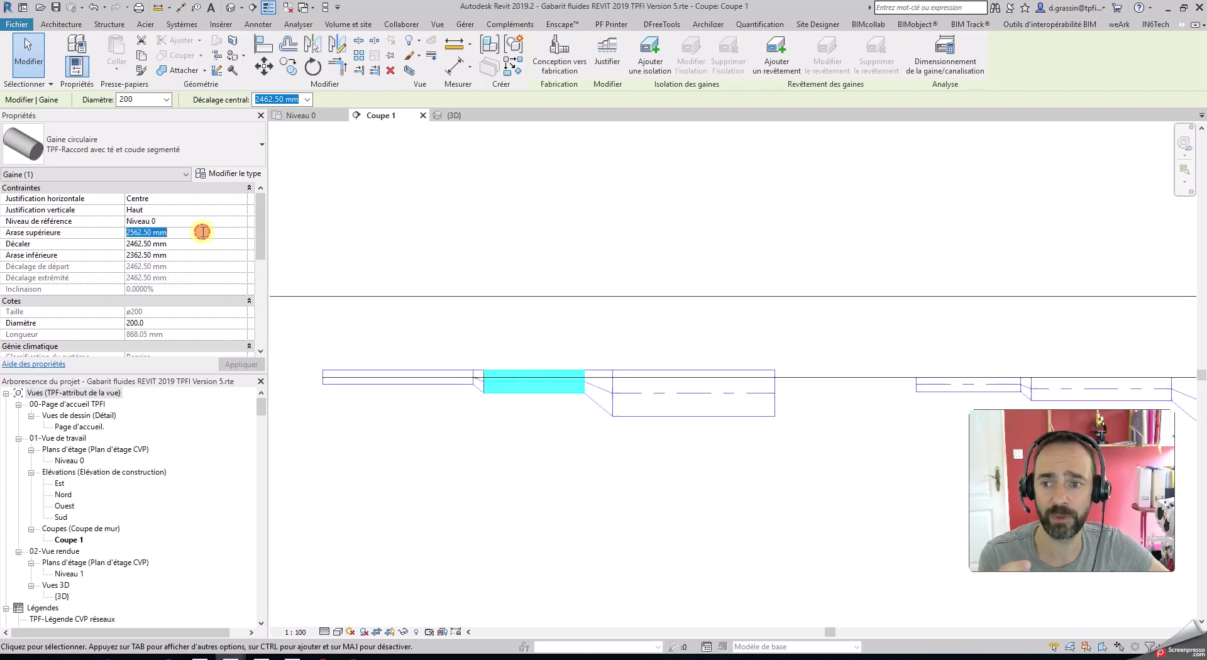
{"action": "type", "text": "2500"}
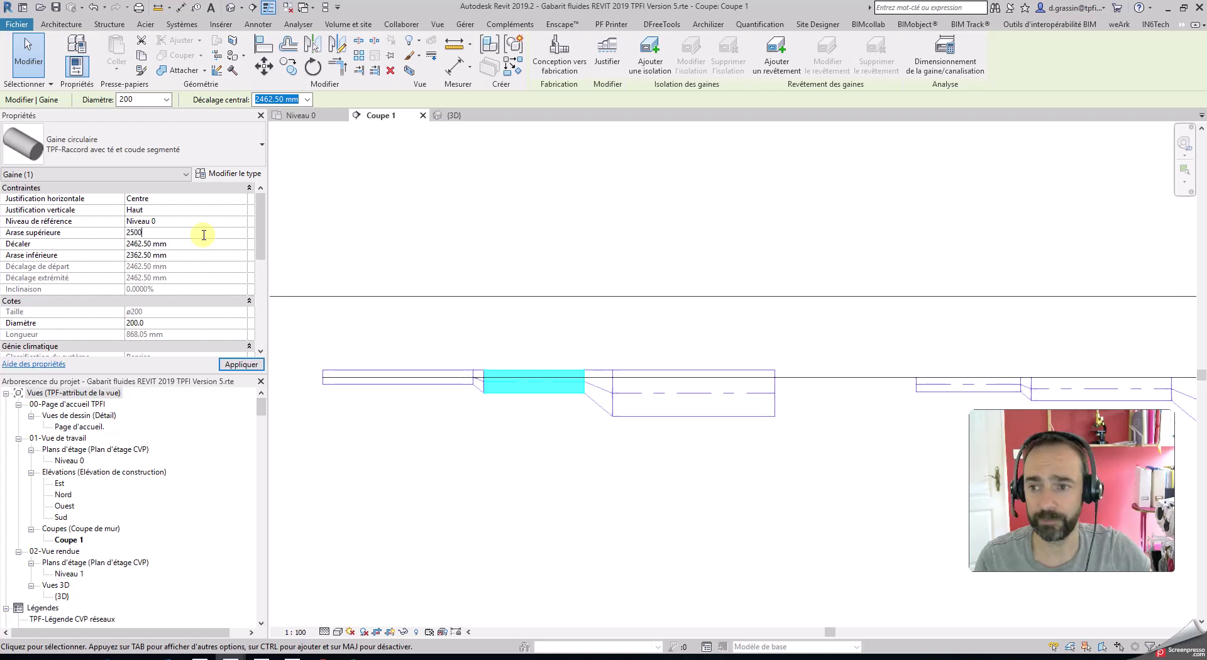
{"action": "key", "text": "Return"}
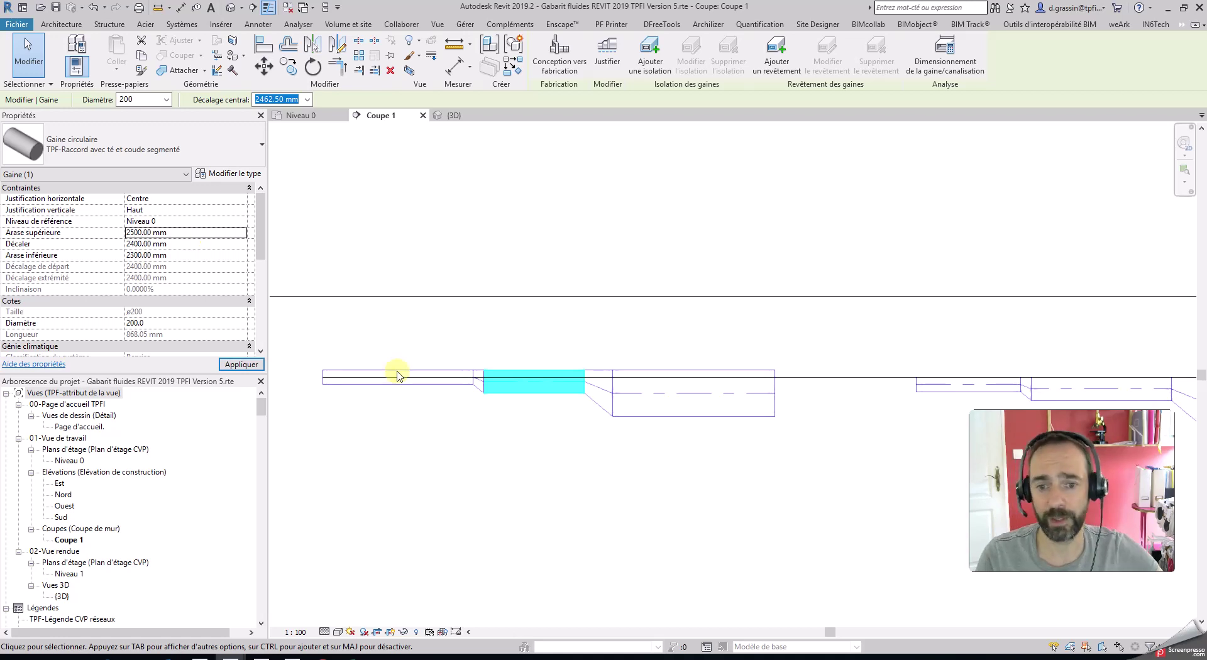
{"action": "left_click", "coordinate": [465, 488]}
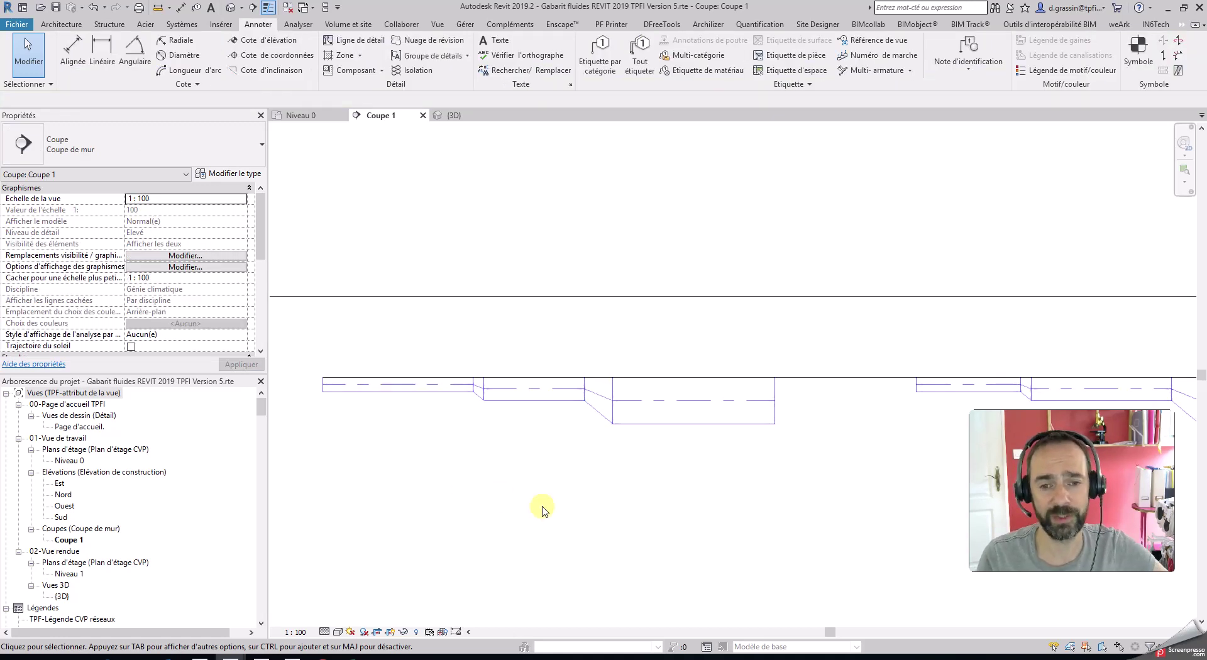
- Undo the top elevation and justification changes, and select the first run's 400 mm diameter segment
{"action": "key", "text": "ctrl+z"}
{"action": "key", "text": "ctrl+z"}
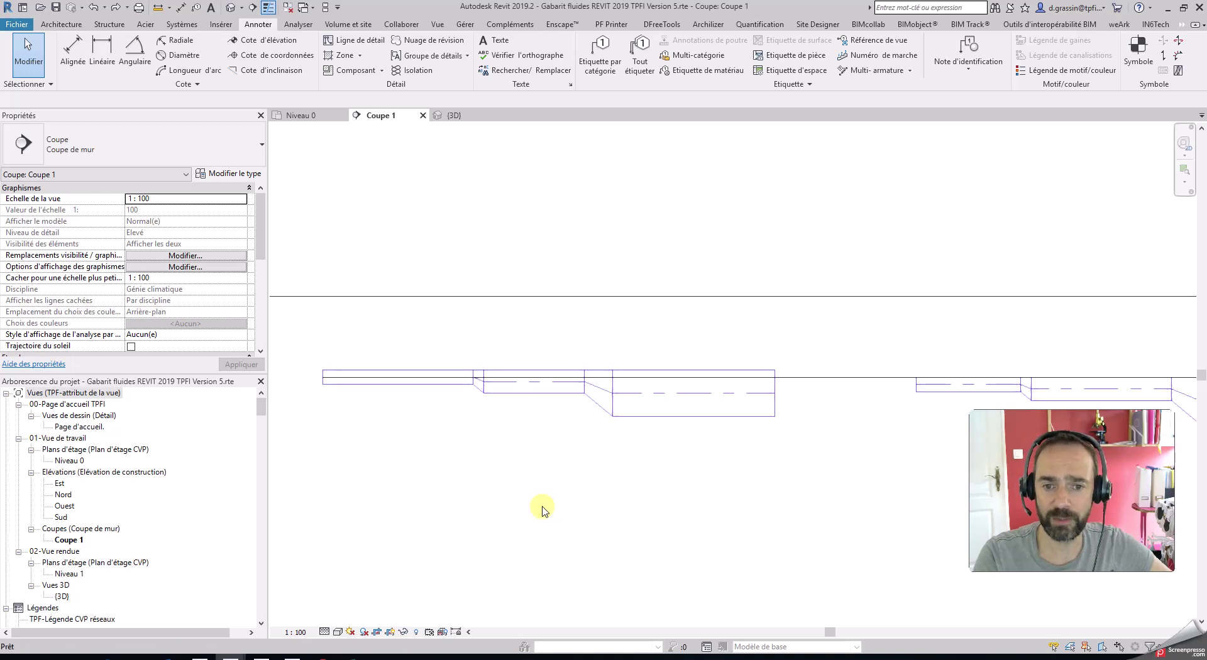
{"action": "left_click", "coordinate": [755, 373]}
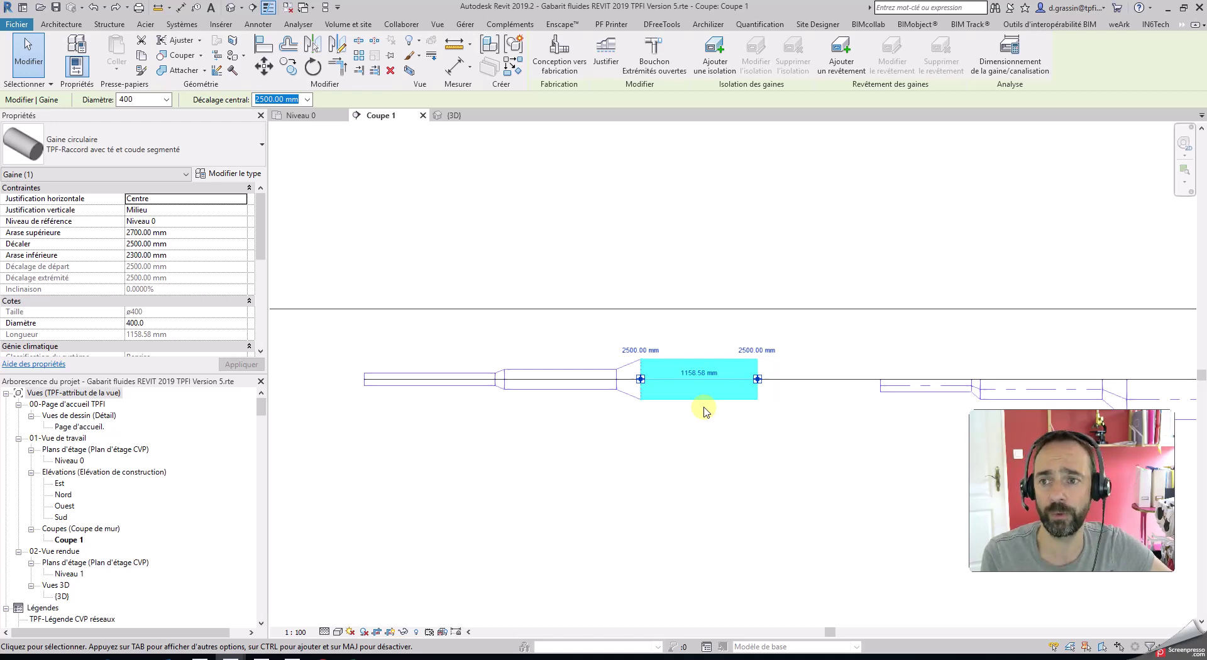
- Justify only the first run's 400 mm diameter segment to top centre in the justification editor
{"action": "left_click", "coordinate": [605, 55]}
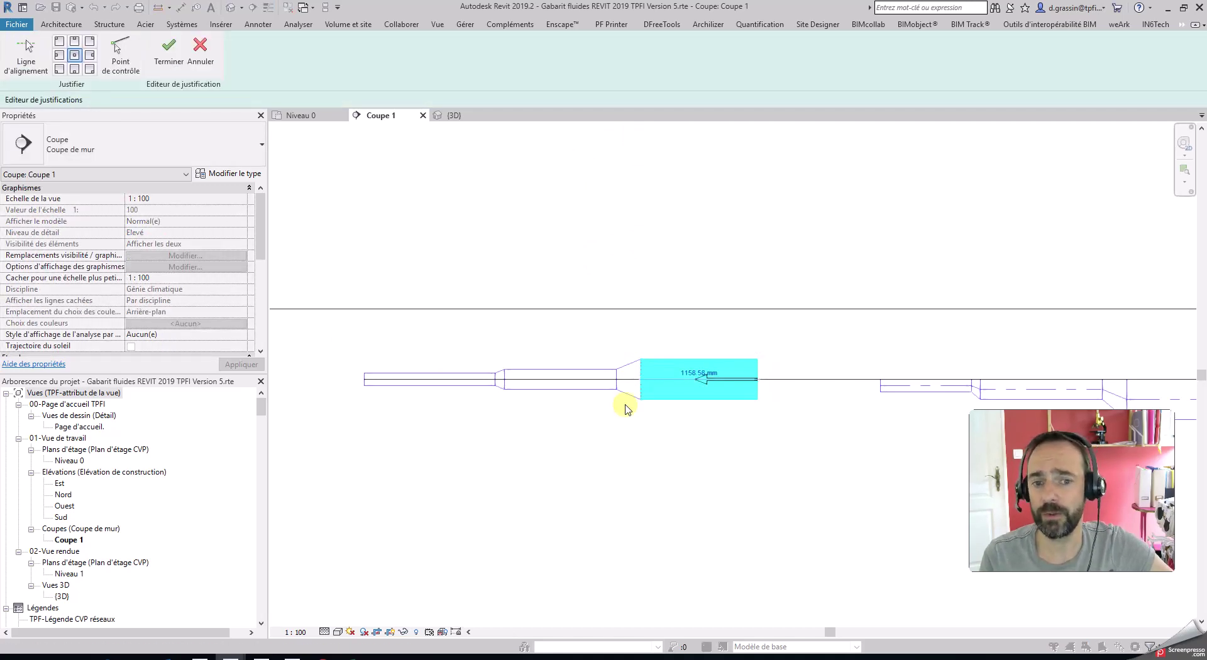
{"action": "left_click", "coordinate": [75, 40]}
{"action": "left_click", "coordinate": [174, 55]}
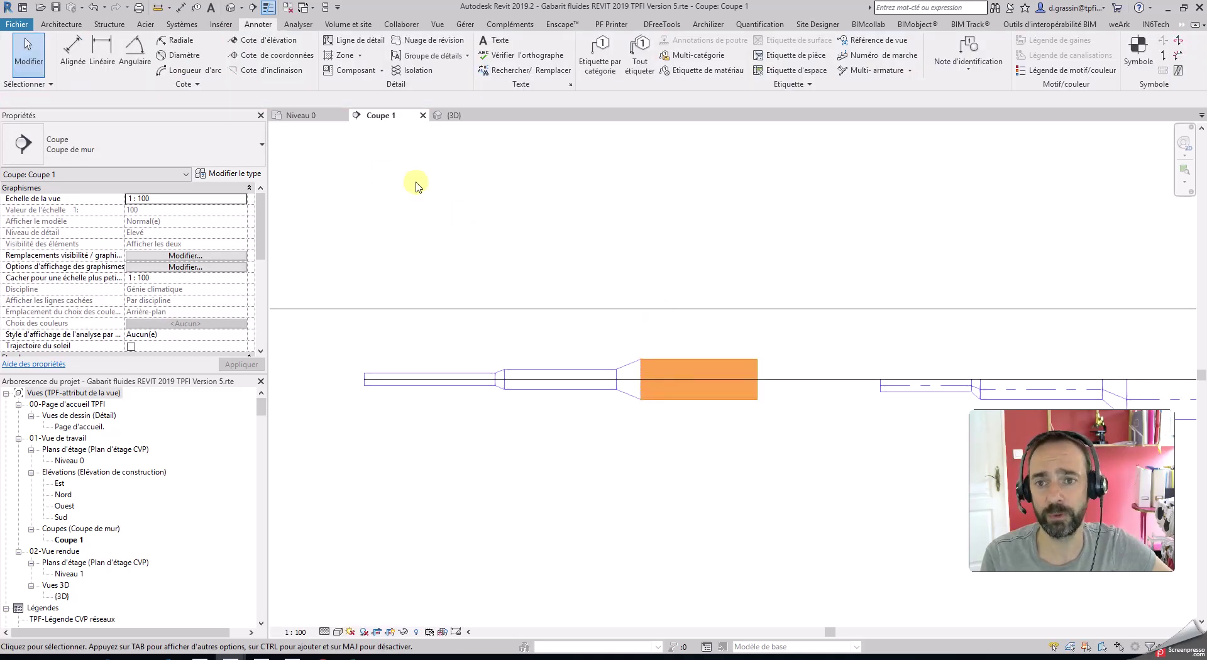
- In the Niveau 0 plan, extend the first run from its 400 mm segment's open end with a 560 mm diameter duct about 1120 mm long
{"action": "left_click", "coordinate": [315, 117]}
{"action": "scroll", "coordinate": [642, 400], "scroll_direction": "up", "scroll_amount": 2}
{"action": "left_click", "coordinate": [616, 405]}
{"action": "right_click", "coordinate": [615, 408]}
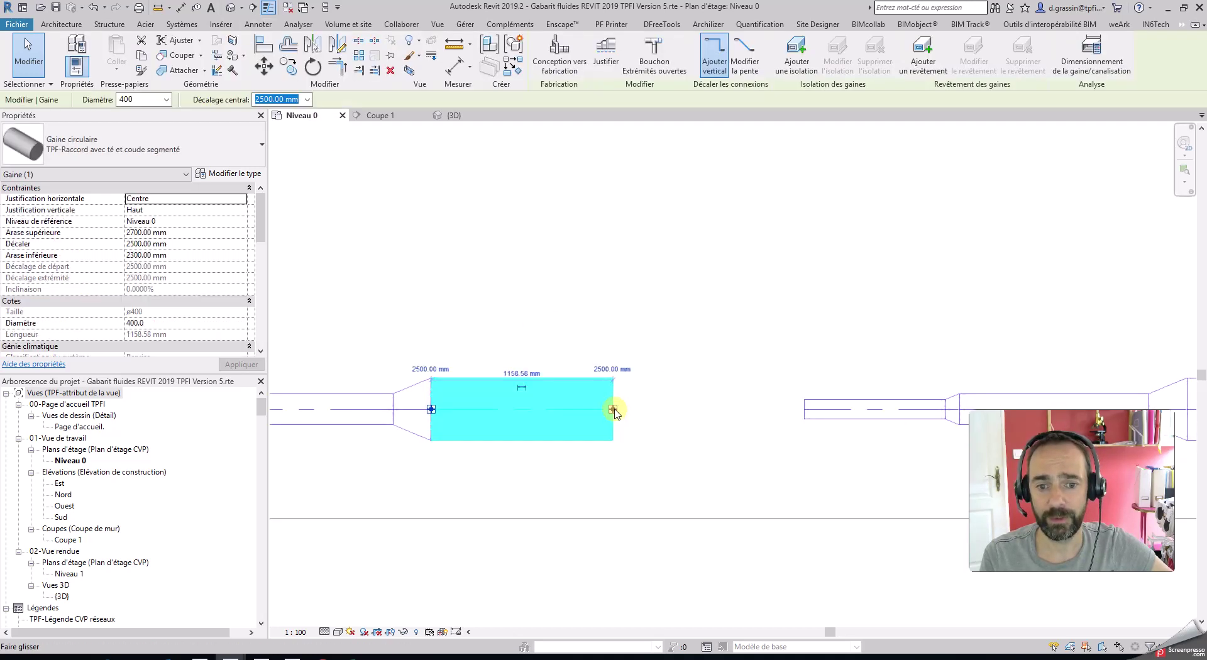
{"action": "left_click", "coordinate": [671, 129]}
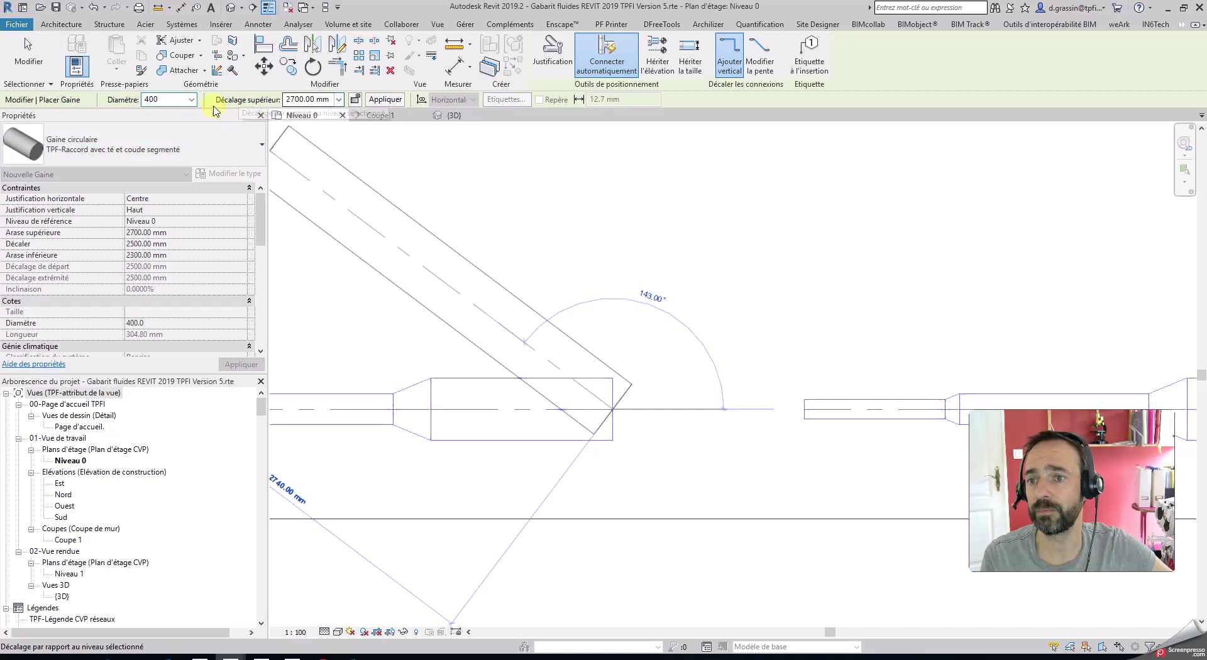
{"action": "left_click", "coordinate": [192, 100]}
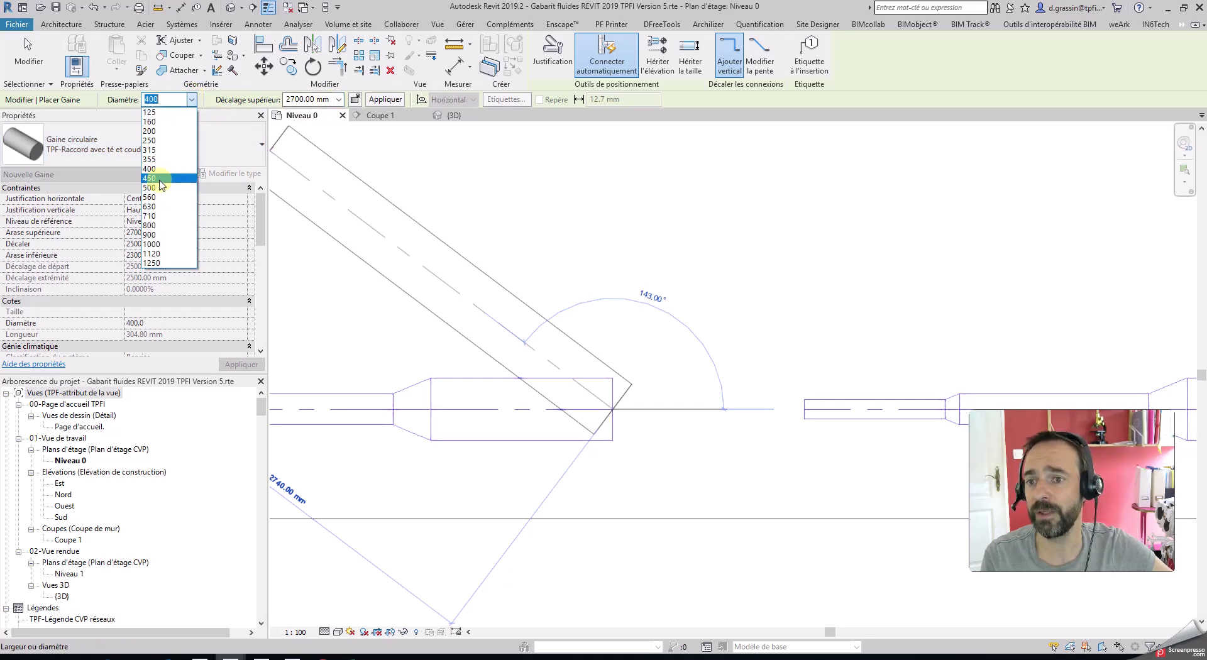
{"action": "left_click", "coordinate": [149, 198]}
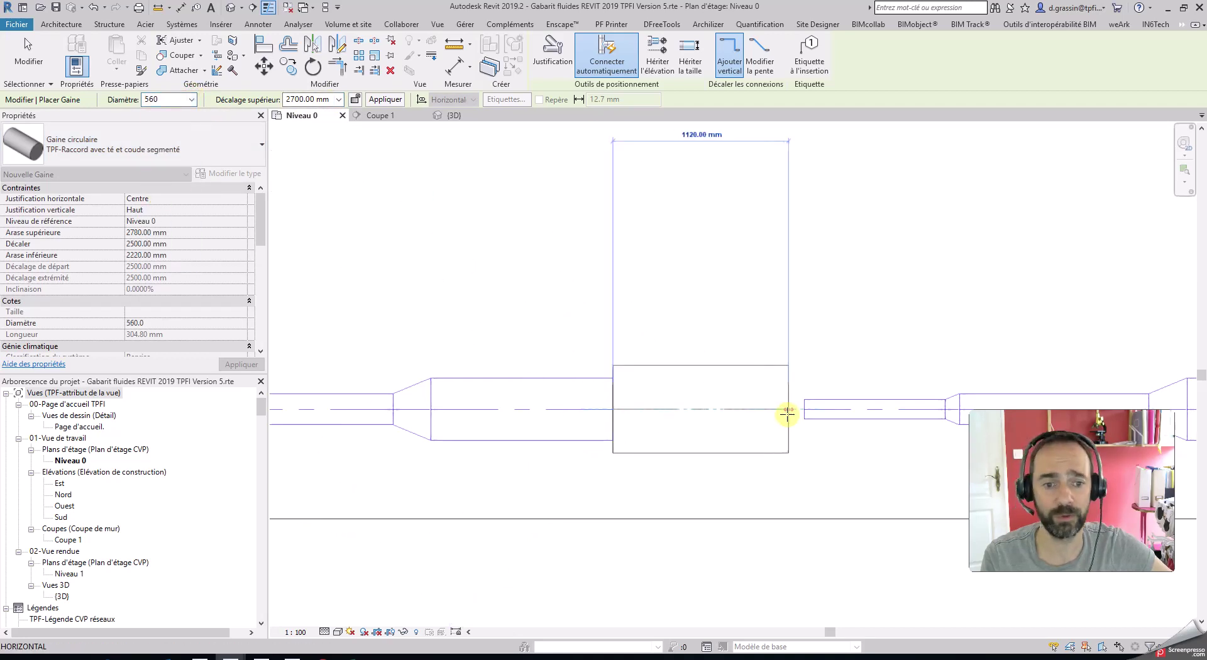
- Check the 560 mm duct's vertical alignment in the Coupe 1 section, and delete that duct
{"action": "left_click", "coordinate": [380, 115]}
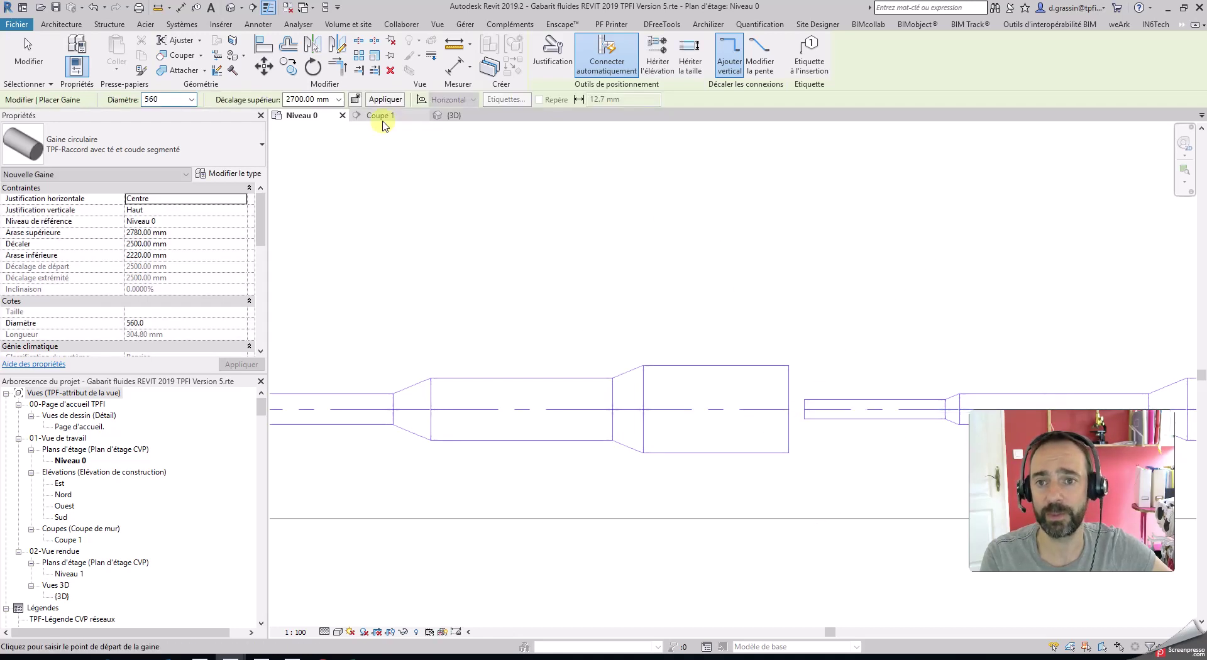
{"action": "scroll", "coordinate": [789, 426], "scroll_direction": "up", "scroll_amount": 2}
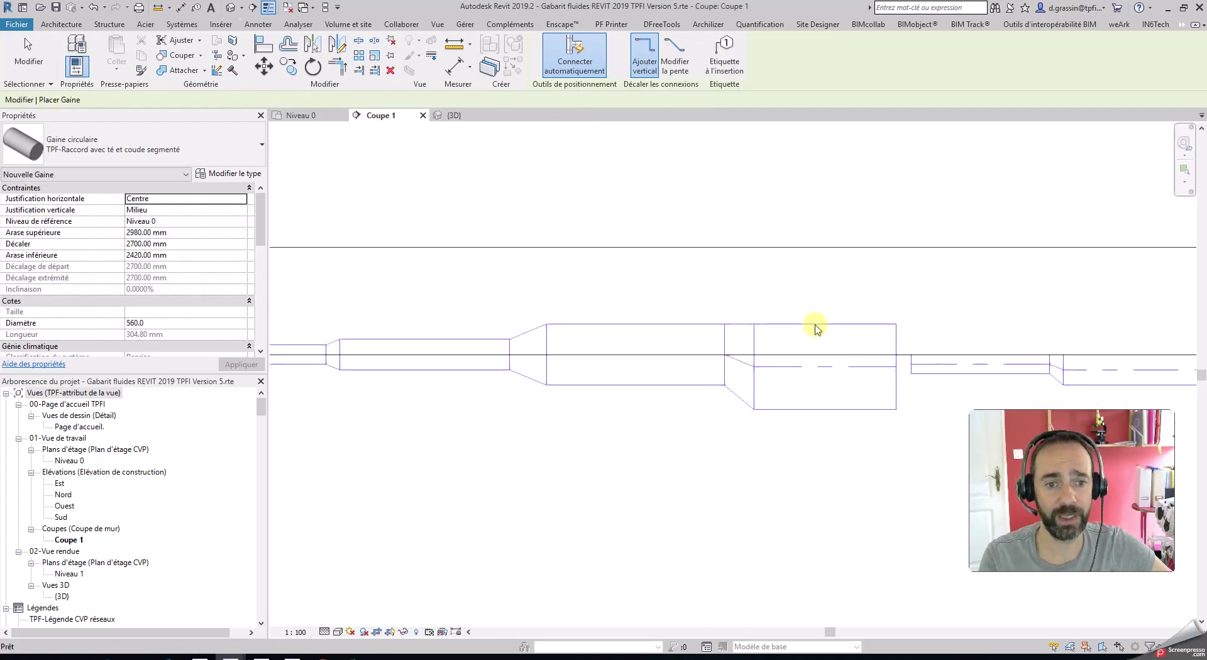
{"action": "key", "text": "Escape"}
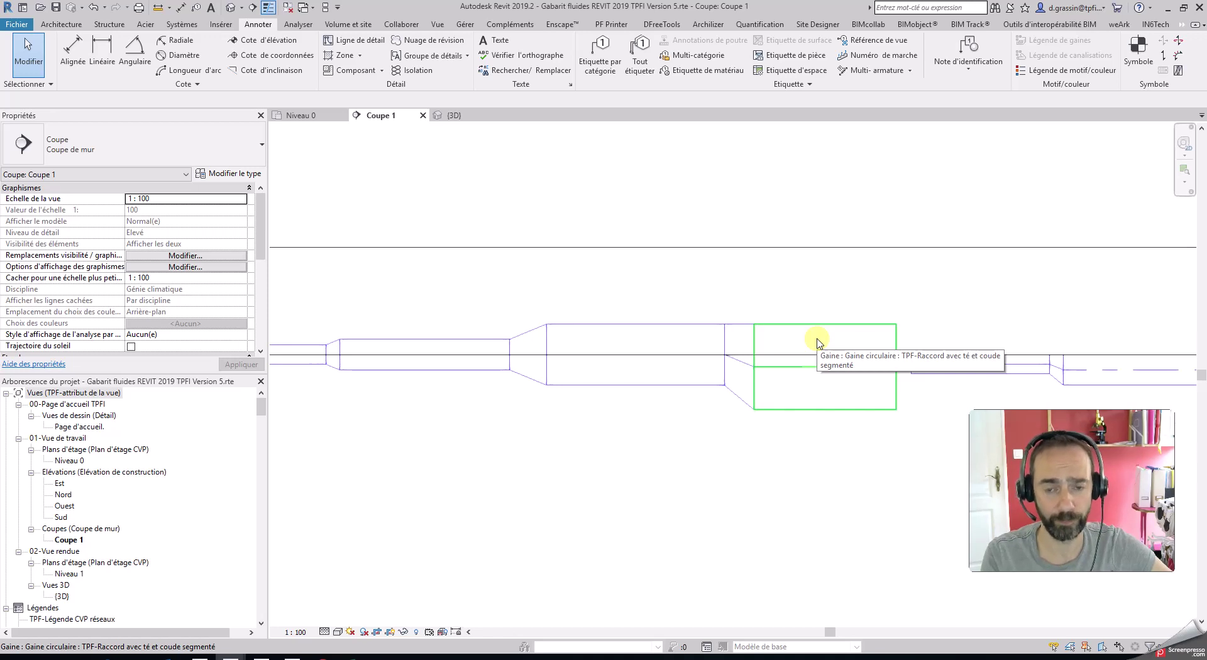
{"action": "left_click", "coordinate": [819, 341]}
{"action": "key", "text": "Delete"}
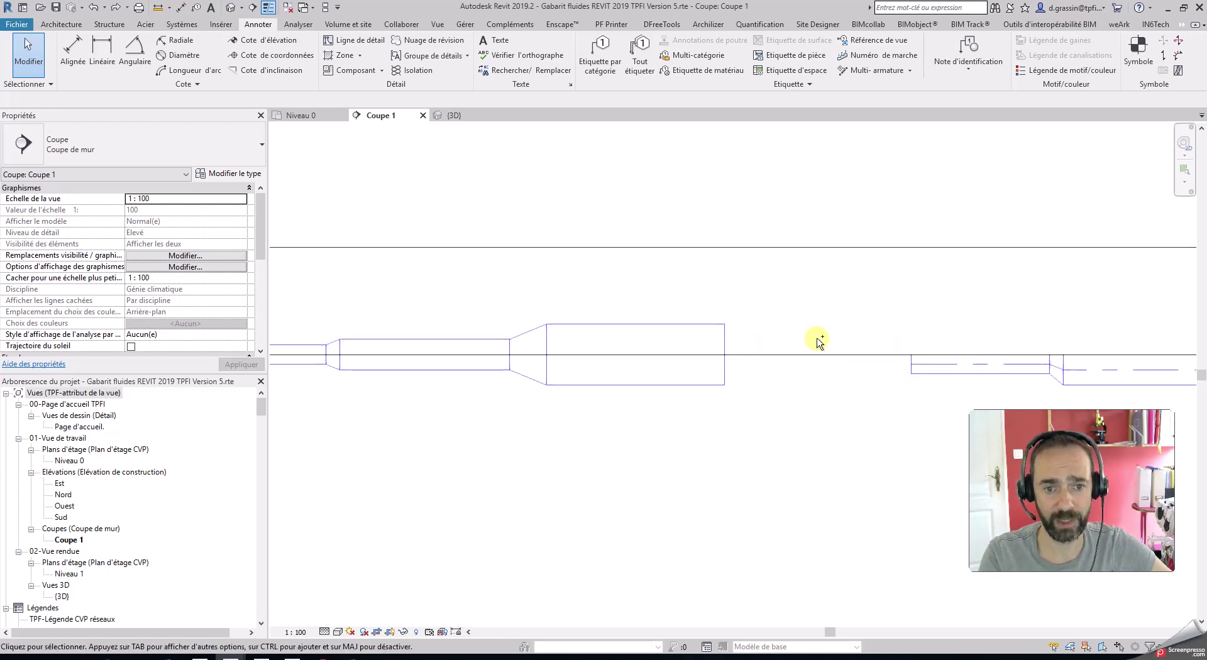
- Justify the first run's 400 mm diameter segment to middle centre in the justification editor
{"action": "left_click", "coordinate": [707, 333]}
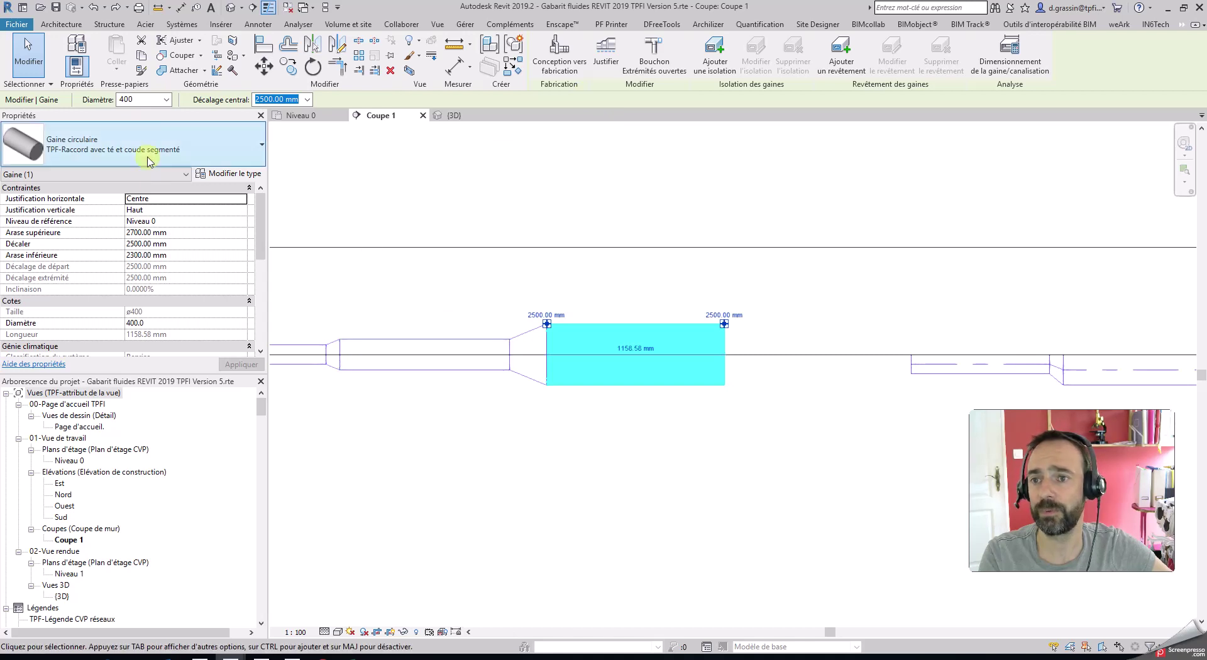
{"action": "left_click", "coordinate": [606, 50]}
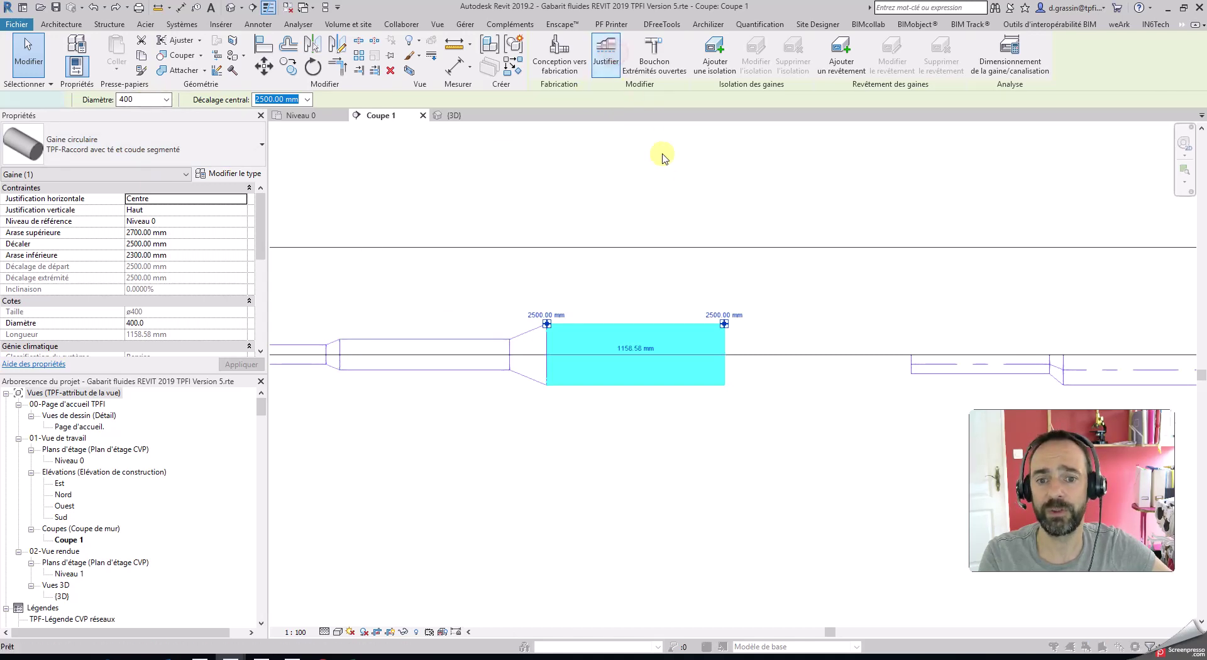
{"action": "left_click", "coordinate": [75, 55]}
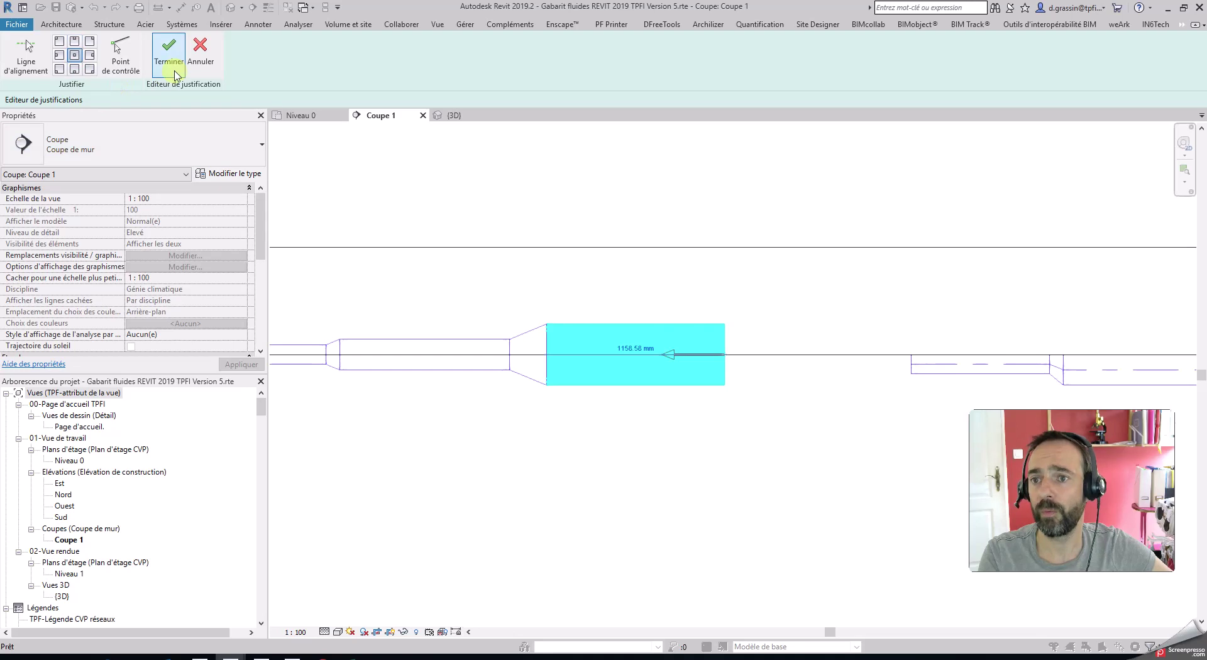
{"action": "left_click", "coordinate": [175, 52]}
- In the Niveau 0 plan, extend the 400 mm segment's open end with a 500 mm diameter duct about 1100 mm long
{"action": "left_click", "coordinate": [303, 116]}
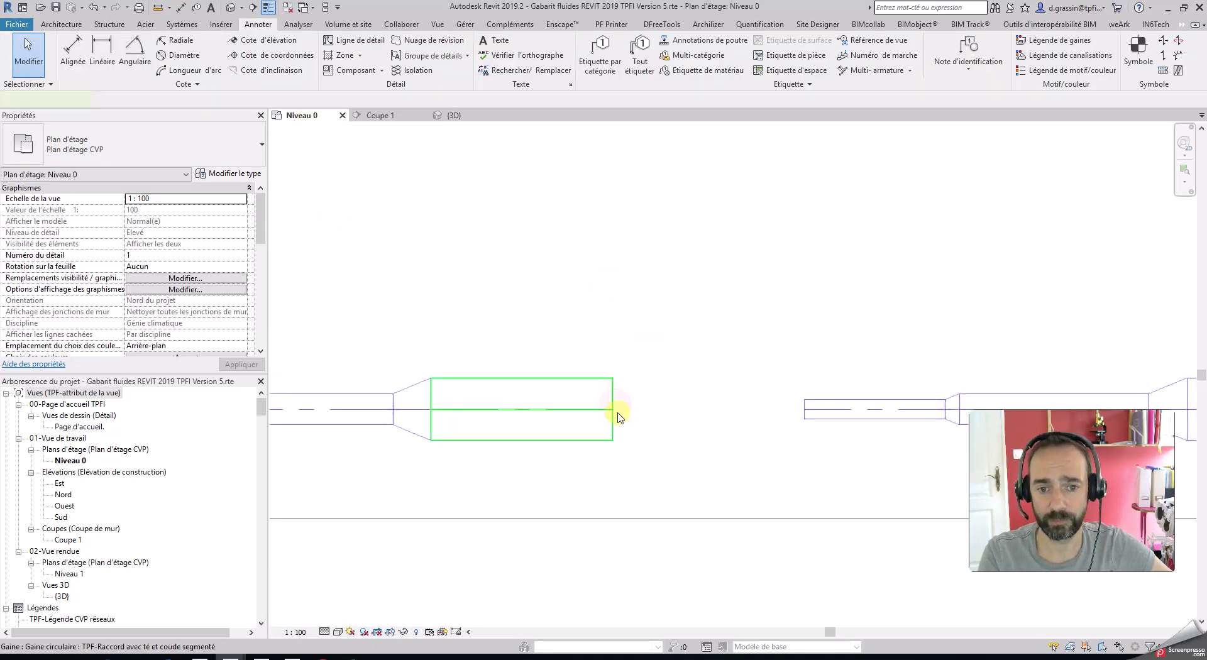
{"action": "left_click", "coordinate": [615, 405]}
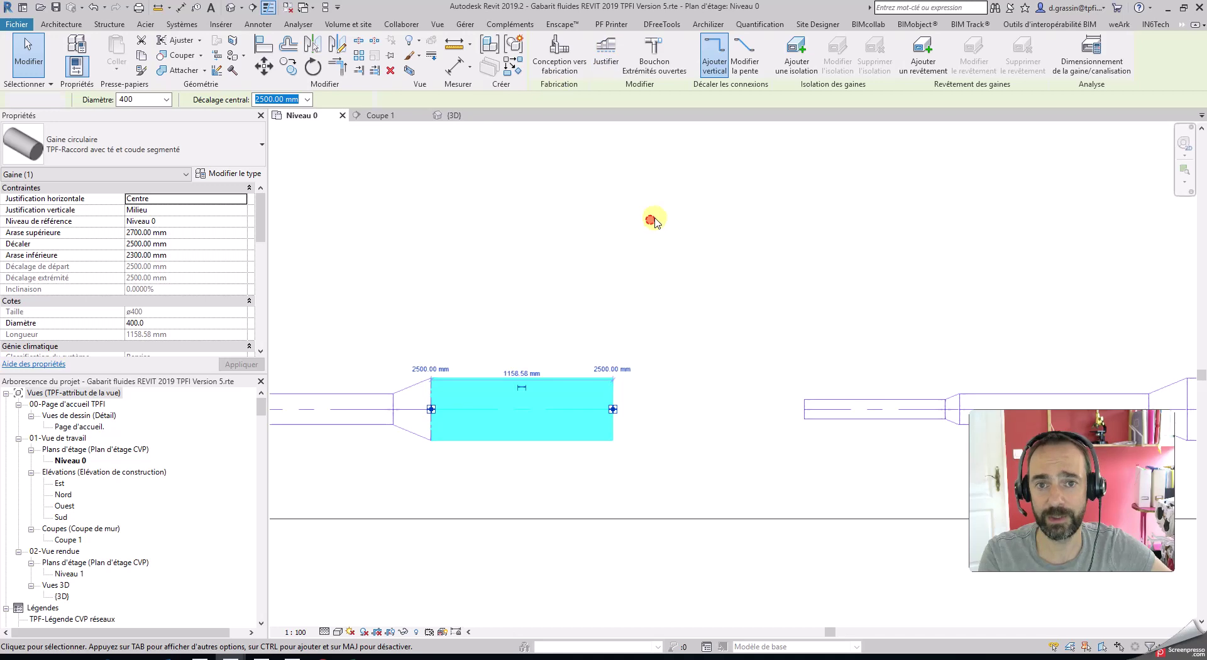
{"action": "left_click", "coordinate": [656, 239]}
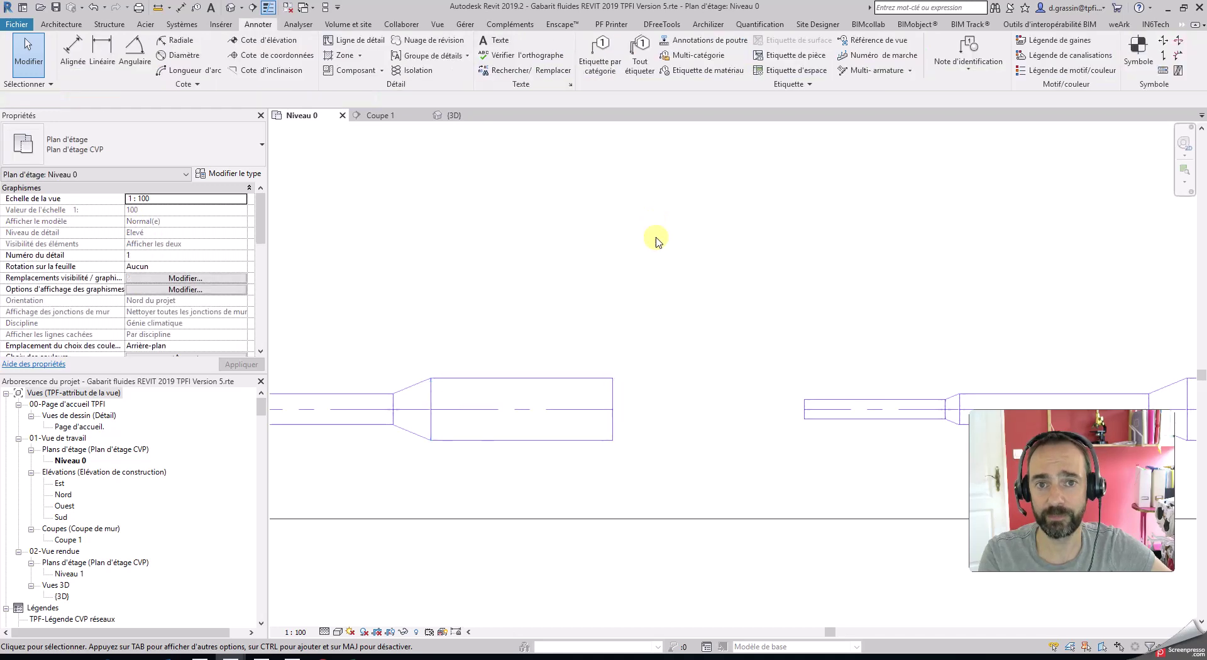
{"action": "left_click", "coordinate": [170, 26]}
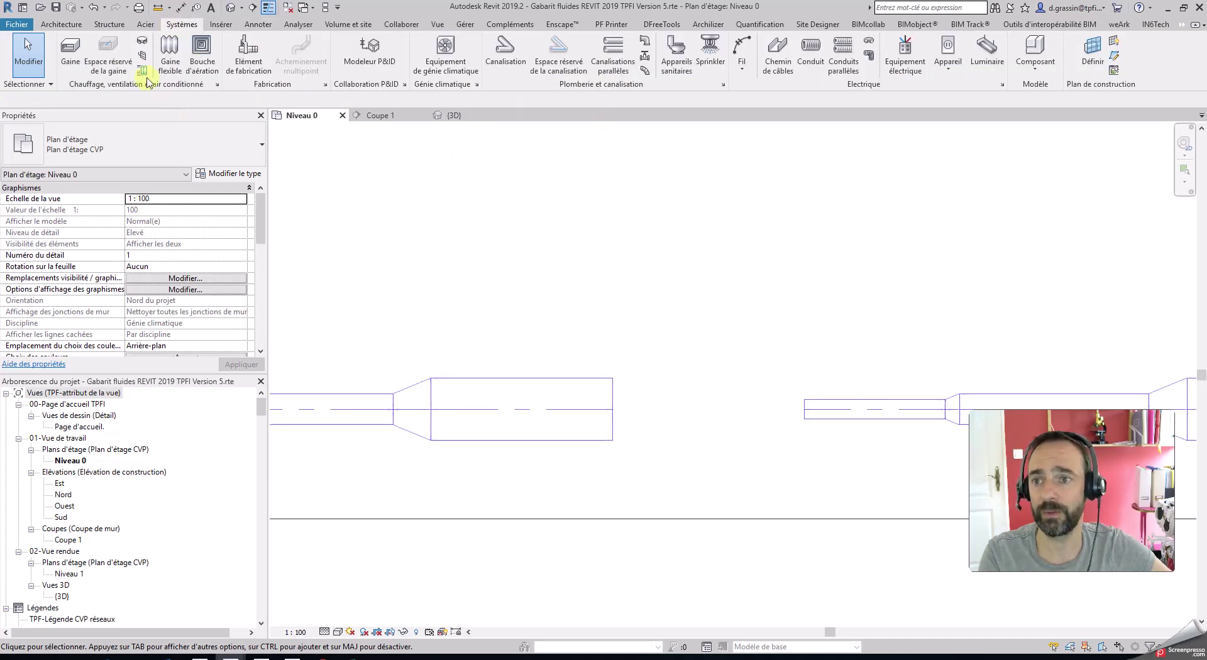
{"action": "left_click", "coordinate": [71, 49]}
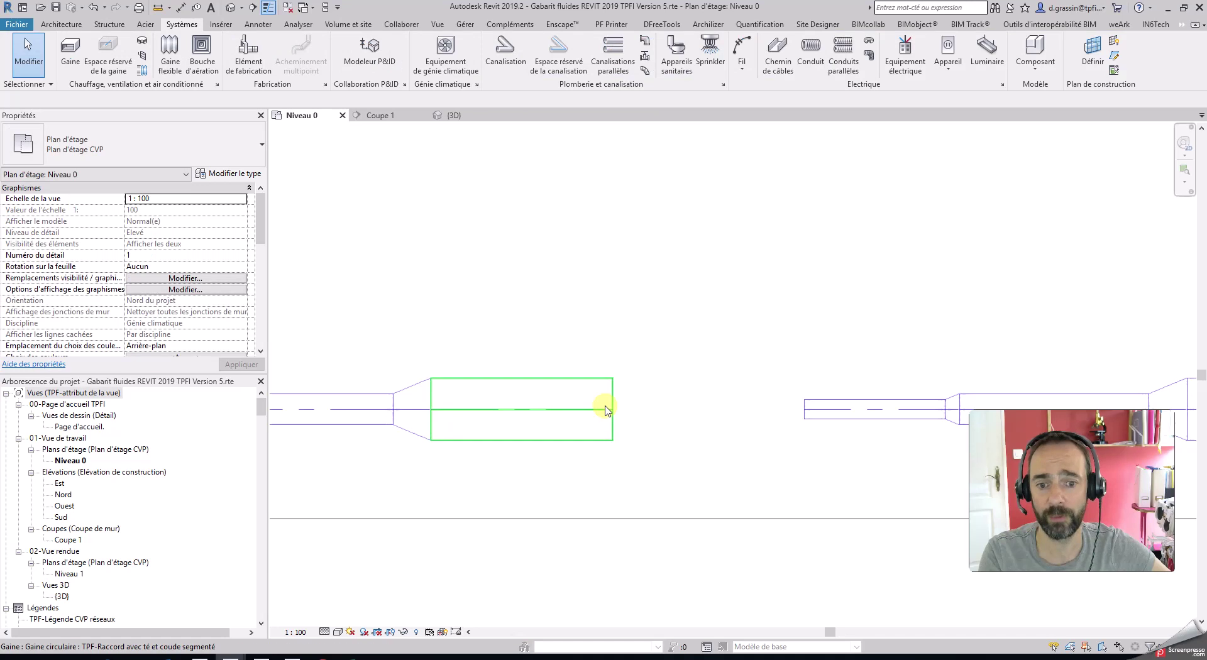
{"action": "left_click", "coordinate": [606, 409]}
{"action": "right_click", "coordinate": [613, 409]}
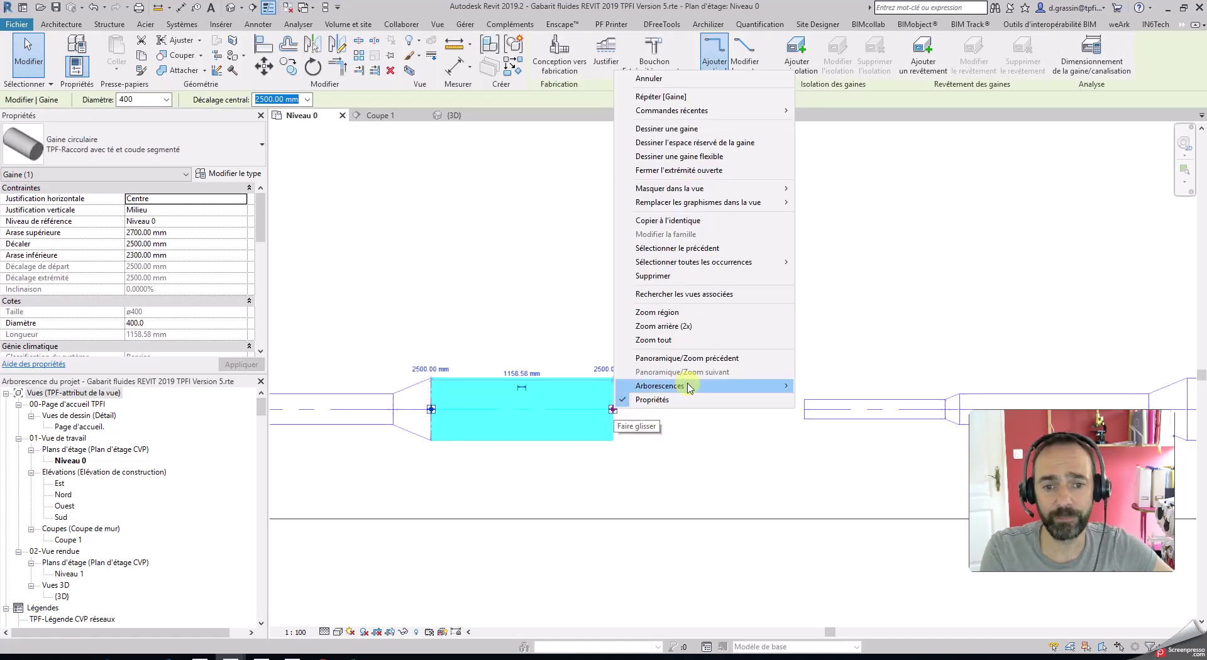
{"action": "left_click", "coordinate": [682, 128]}
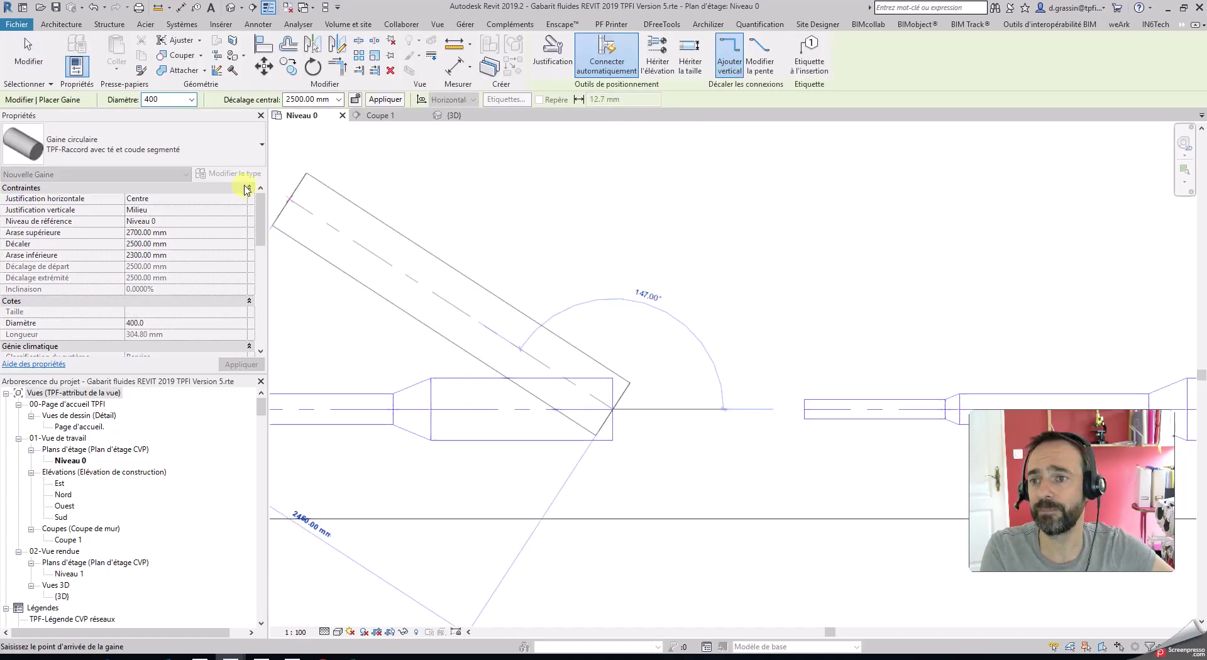
{"action": "left_click", "coordinate": [191, 104]}
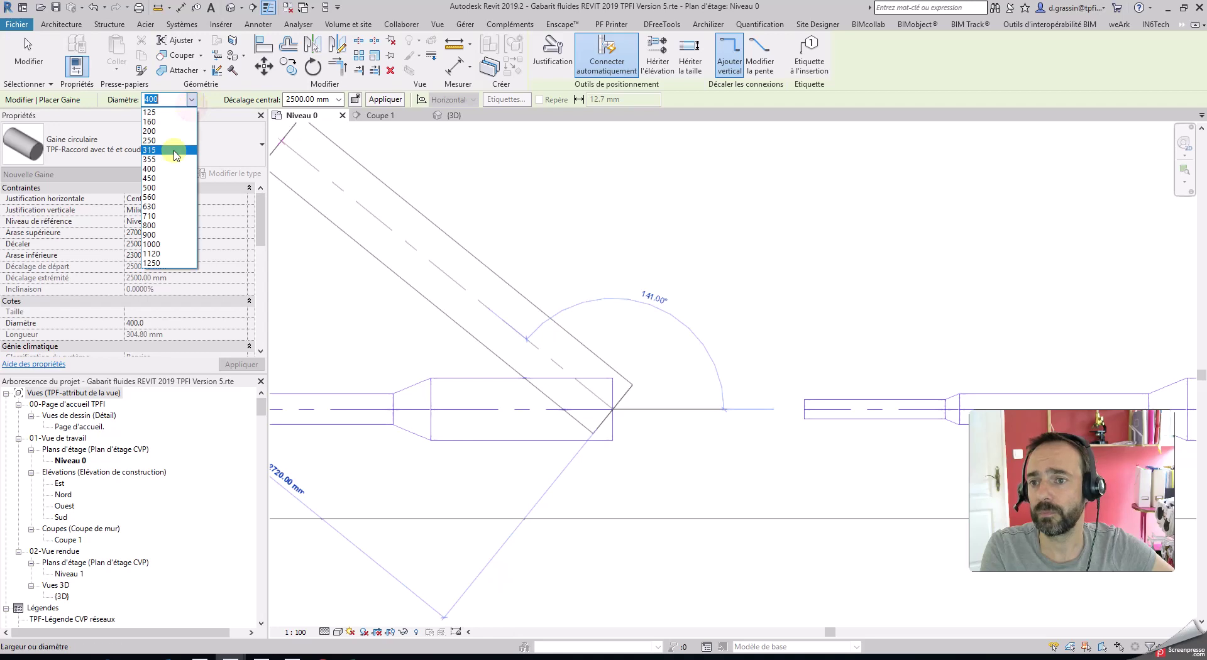
{"action": "left_click", "coordinate": [169, 185]}
{"action": "left_click", "coordinate": [782, 410]}
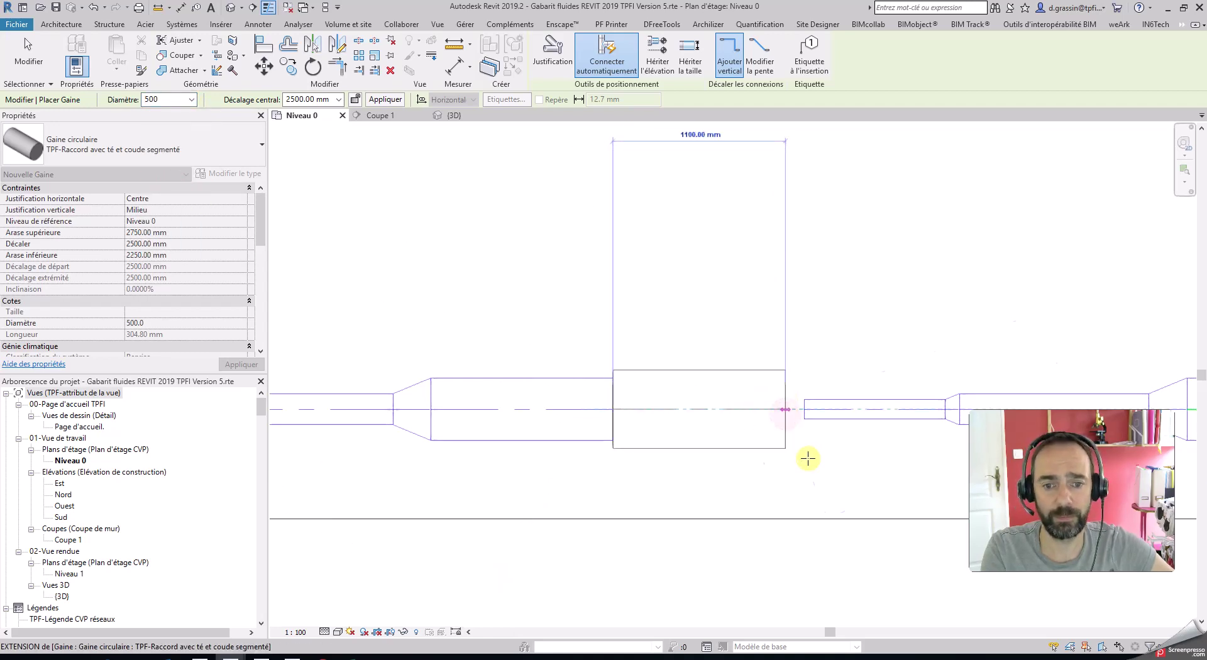
{"action": "key", "text": "Escape"}
{"action": "key", "text": "Escape"}
- Check the 500 mm duct's alignment with the first run in the Coupe 1 section, and delete that duct
{"action": "left_click", "coordinate": [402, 115]}
{"action": "scroll", "coordinate": [765, 409], "scroll_direction": "up", "scroll_amount": 3}
{"action": "scroll", "coordinate": [765, 408], "scroll_direction": "down", "scroll_amount": 1}
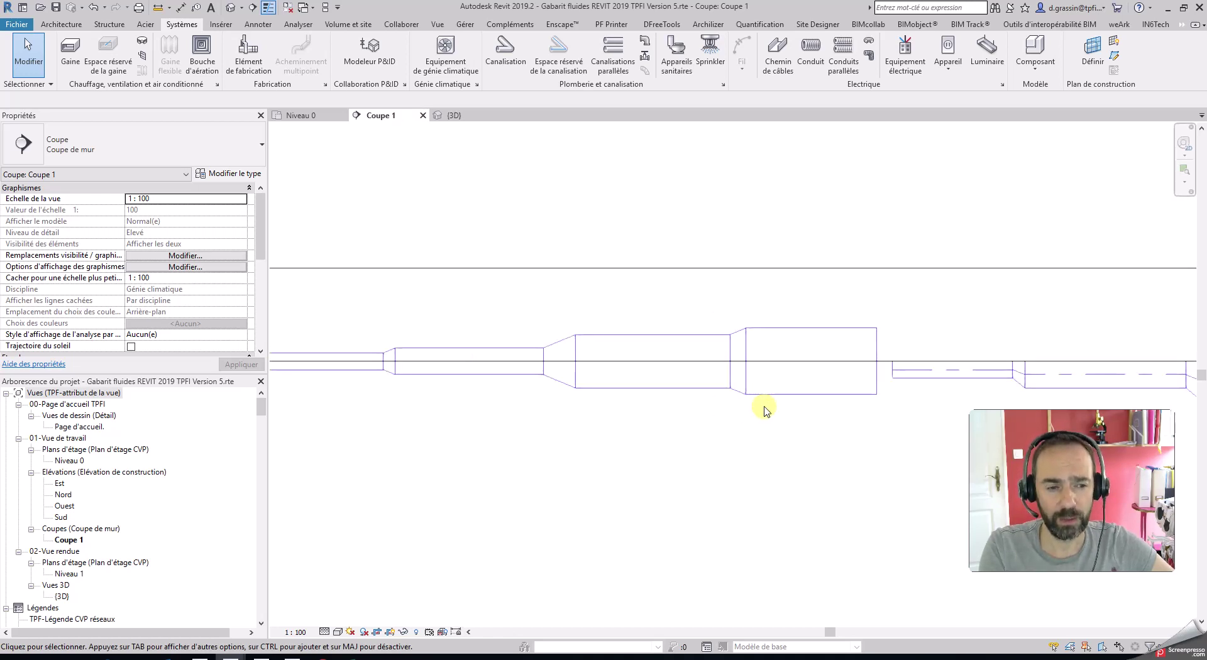
{"action": "scroll", "coordinate": [765, 409], "scroll_direction": "down", "scroll_amount": 2}
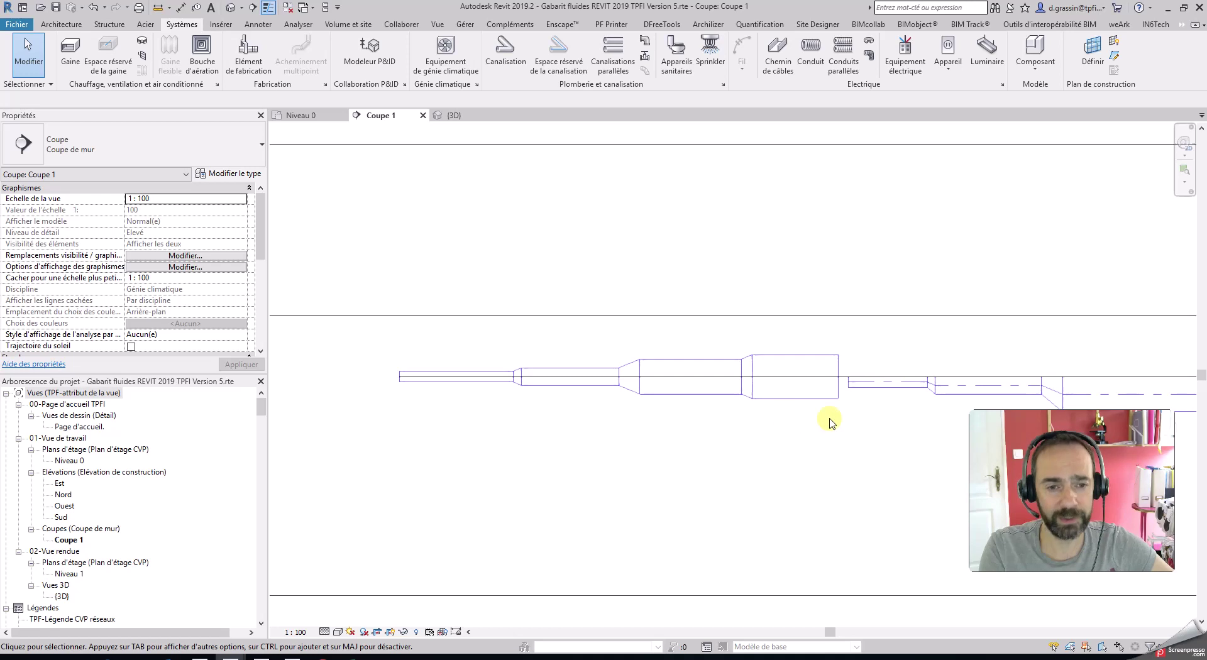
{"action": "middle_click_drag", "start_coordinate": [783, 416], "coordinate": [726, 422]}
{"action": "key", "text": "Delete"}
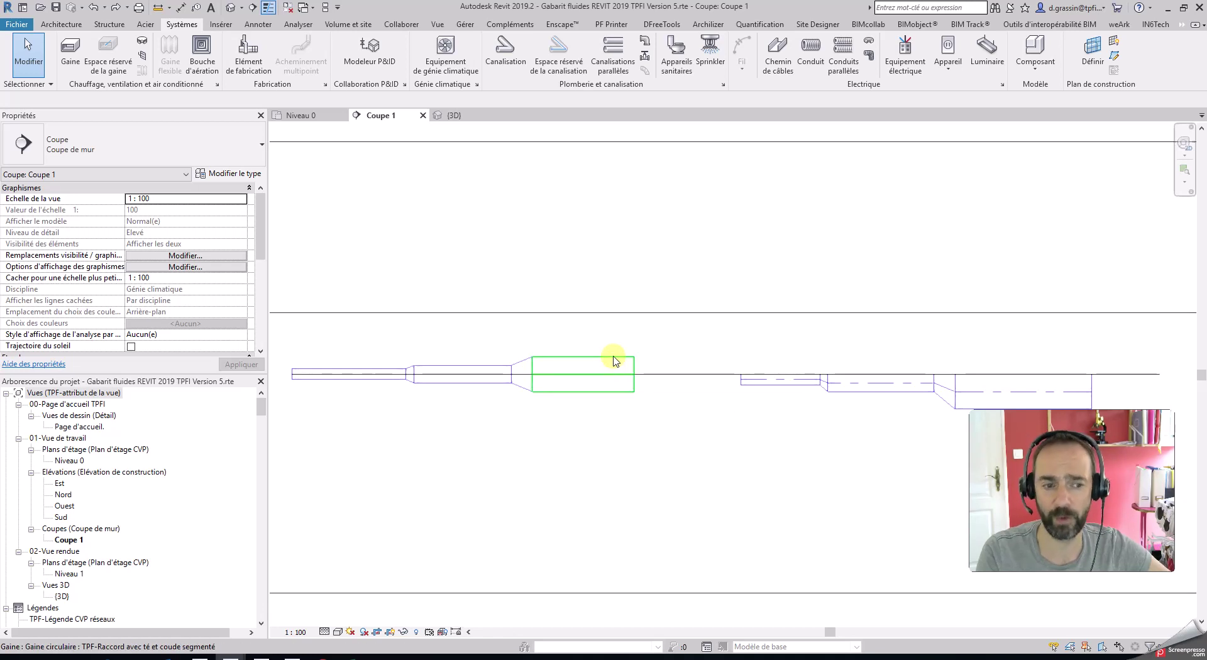
- Start a new duct in the Niveau 0 plan and confirm its justification as Centre horizontally, 0.00 mm offset, and Milieu vertically
{"action": "left_click", "coordinate": [305, 115]}
{"action": "scroll", "coordinate": [691, 371], "scroll_direction": "down", "scroll_amount": 3}
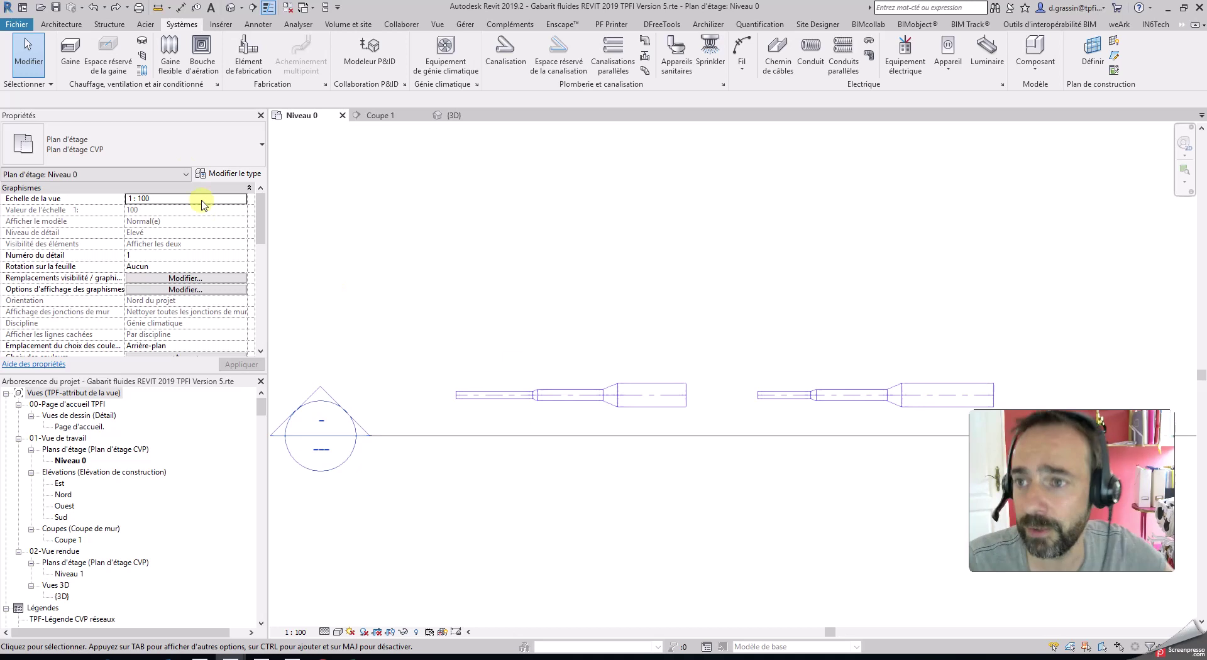
{"action": "left_click", "coordinate": [71, 45]}
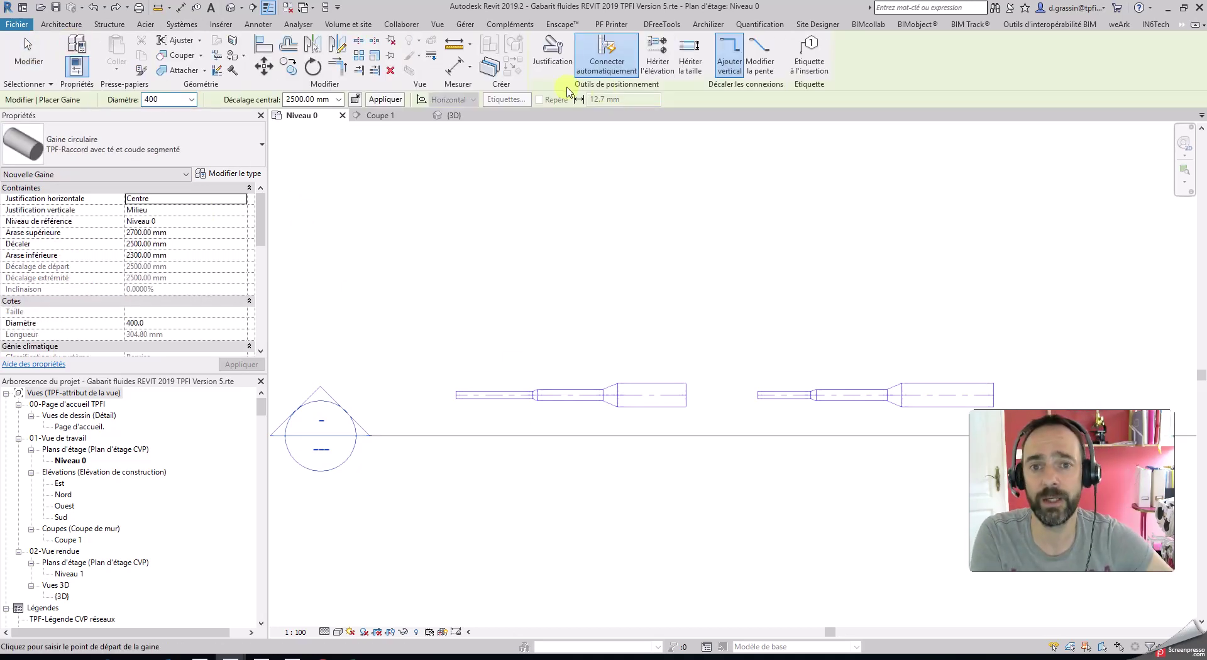
{"action": "left_click", "coordinate": [553, 56]}
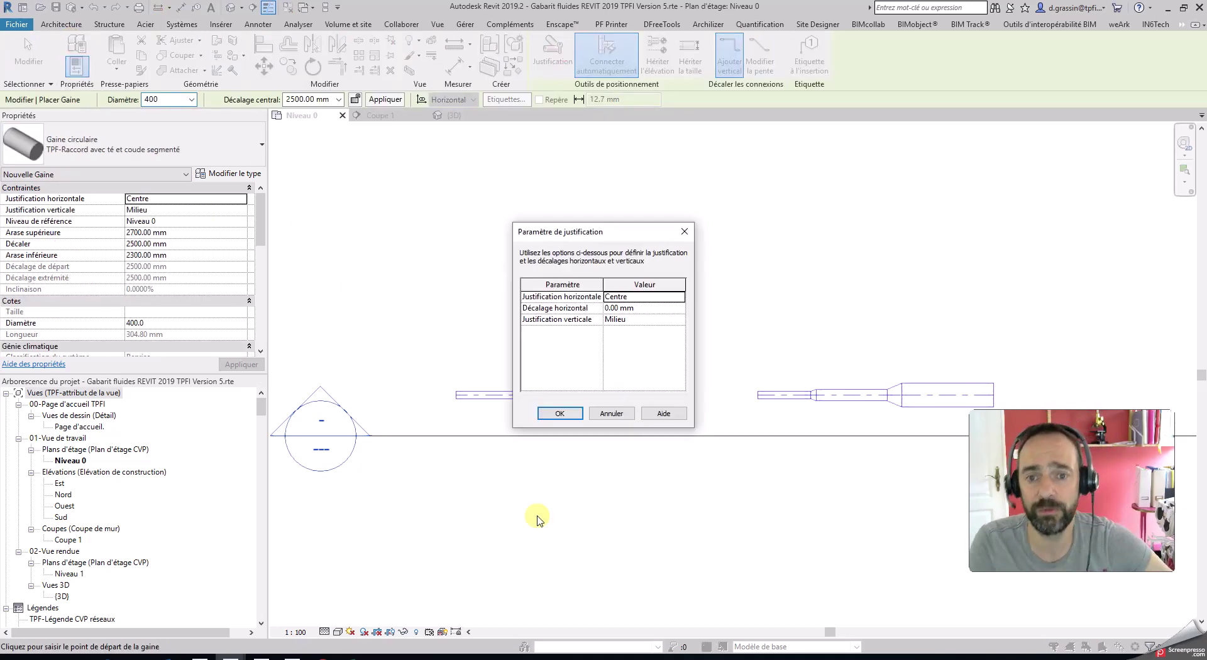
{"action": "left_click", "coordinate": [561, 413]}
- Draw a horizontal 400 x 400 rectangular duct of type TPF-Raccord avec té et coude à rayon above the first circular run
{"action": "left_click", "coordinate": [142, 147]}
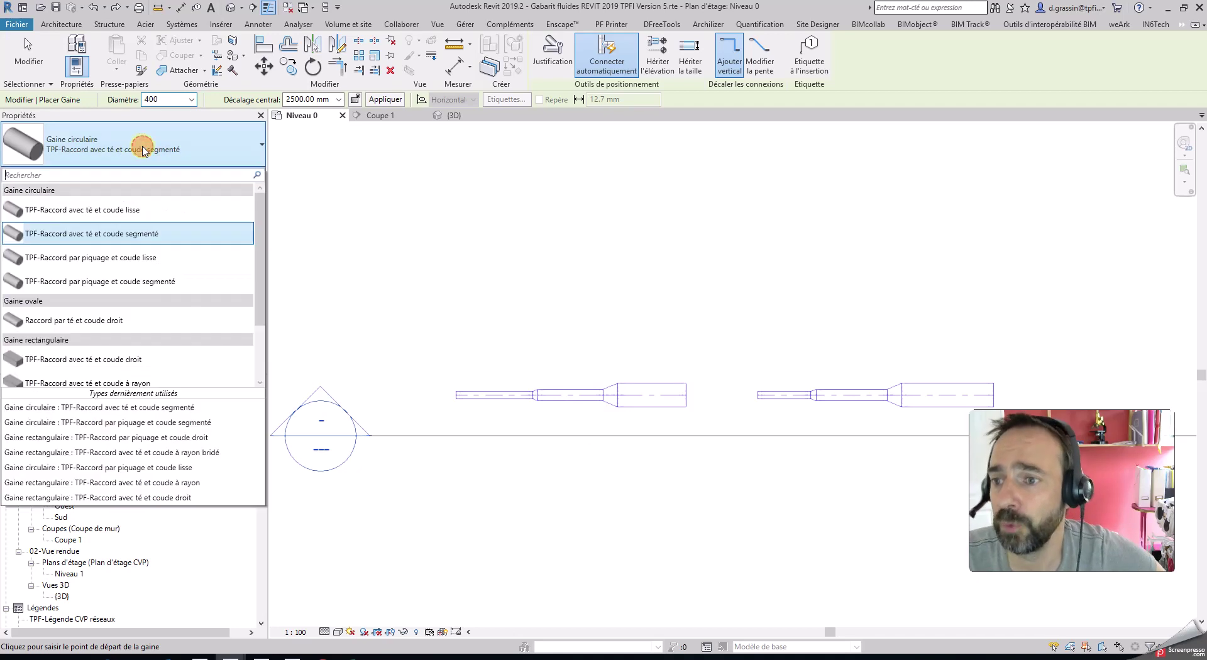
{"action": "scroll", "coordinate": [168, 264], "scroll_direction": "down", "scroll_amount": 2}
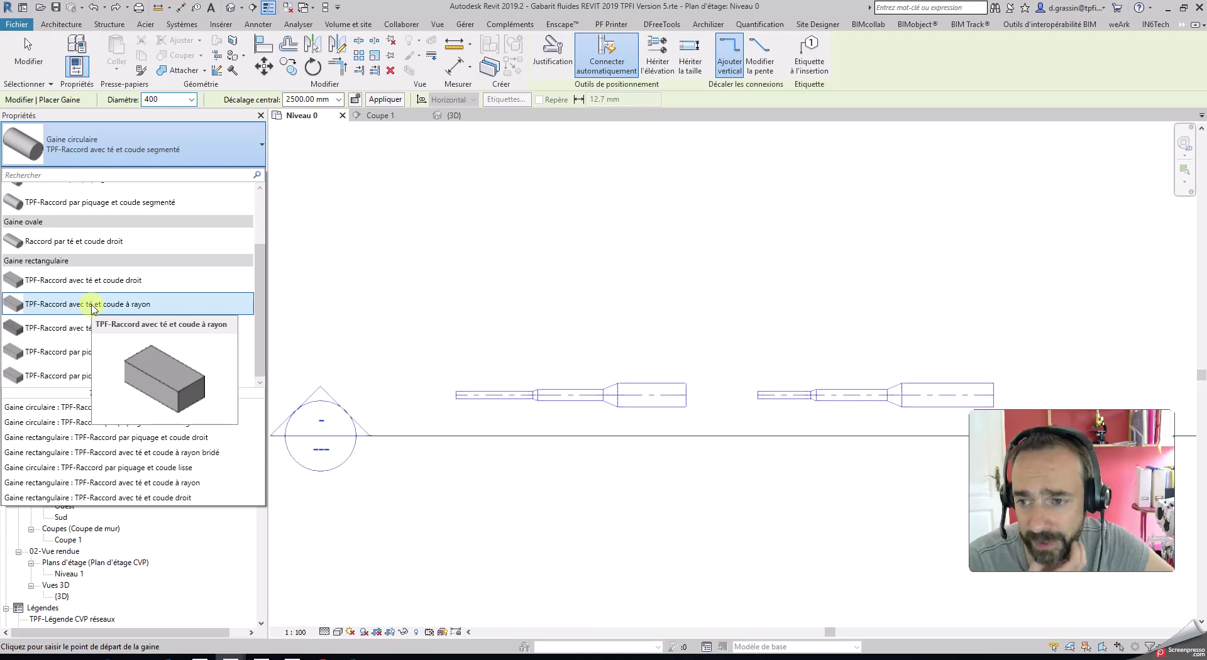
{"action": "left_click", "coordinate": [92, 307]}
{"action": "left_click", "coordinate": [471, 323]}
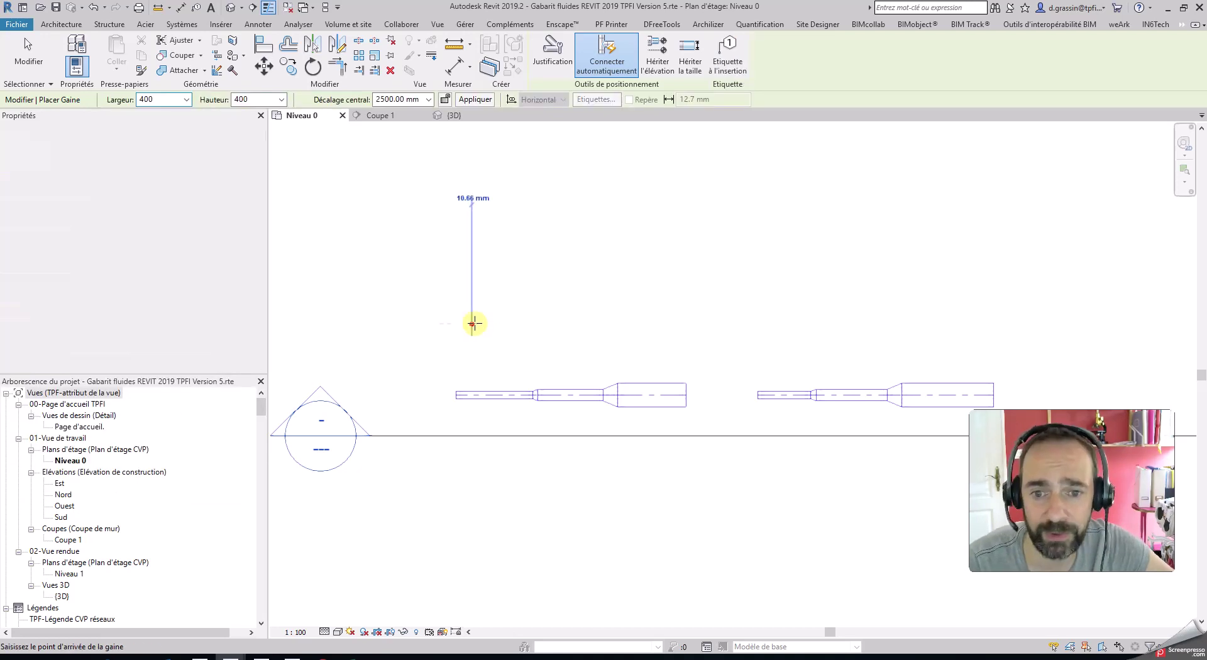
{"action": "left_click", "coordinate": [695, 324]}
{"action": "key", "text": "Escape"}
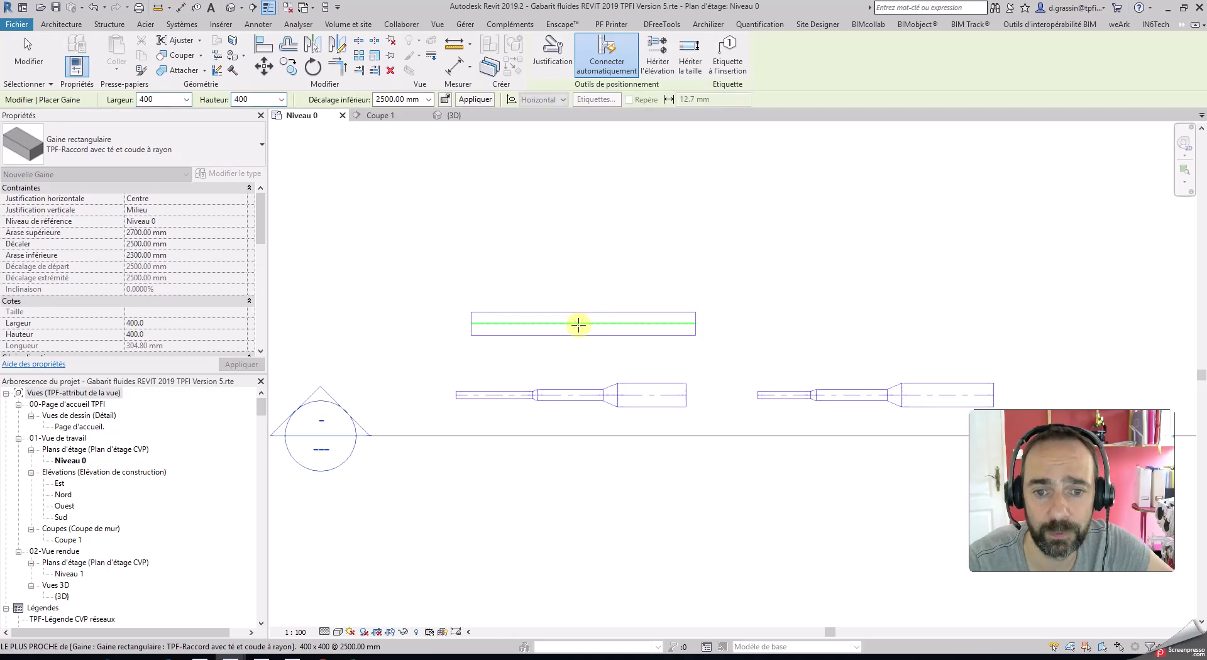
- Draw a perpendicular 400 x 400 branch upwards from the middle of the rectangular duct, and inspect the tee fitting at the junction
{"action": "left_click", "coordinate": [579, 323]}
{"action": "left_click", "coordinate": [579, 198]}
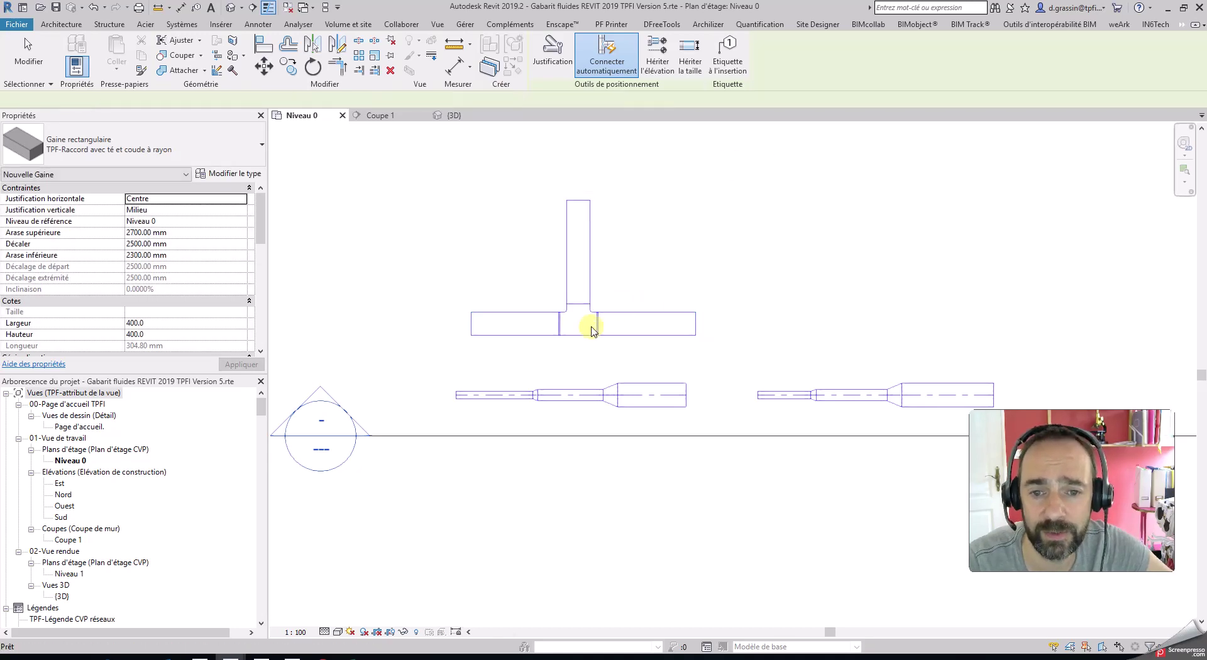
{"action": "scroll", "coordinate": [584, 311], "scroll_direction": "up", "scroll_amount": 2}
{"action": "key", "text": "Escape"}
{"action": "key", "text": "Escape"}
{"action": "left_click", "coordinate": [589, 293]}
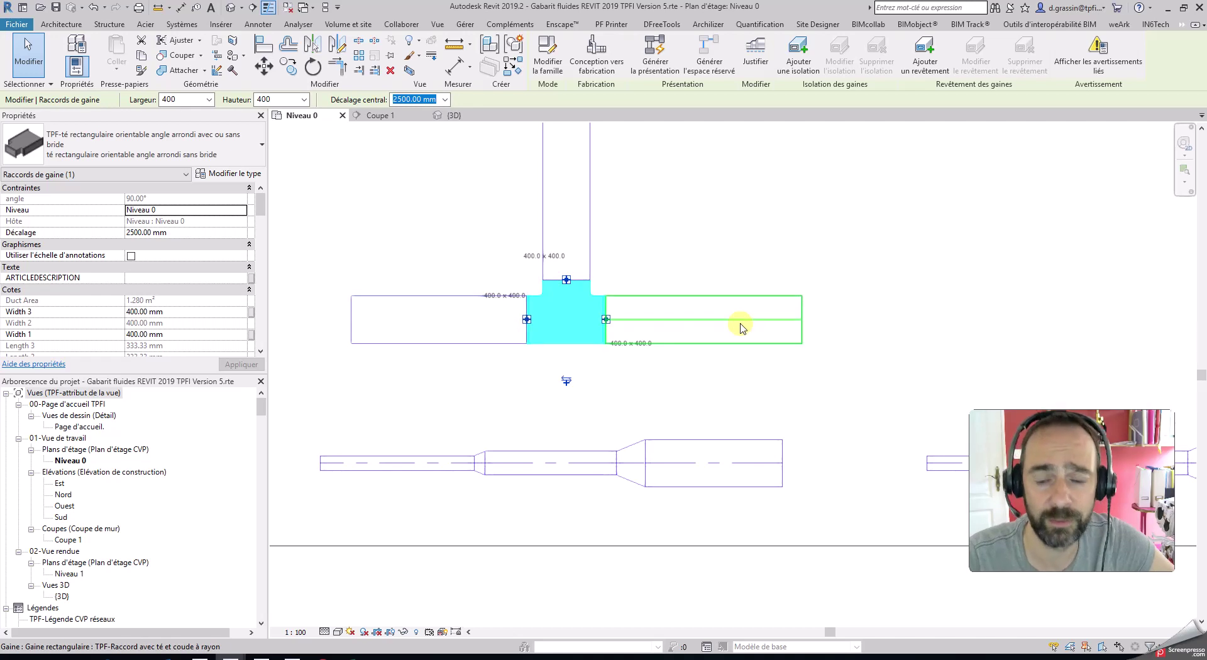
{"action": "scroll", "coordinate": [741, 326], "scroll_direction": "down", "scroll_amount": 2}
{"action": "key", "text": "Escape"}
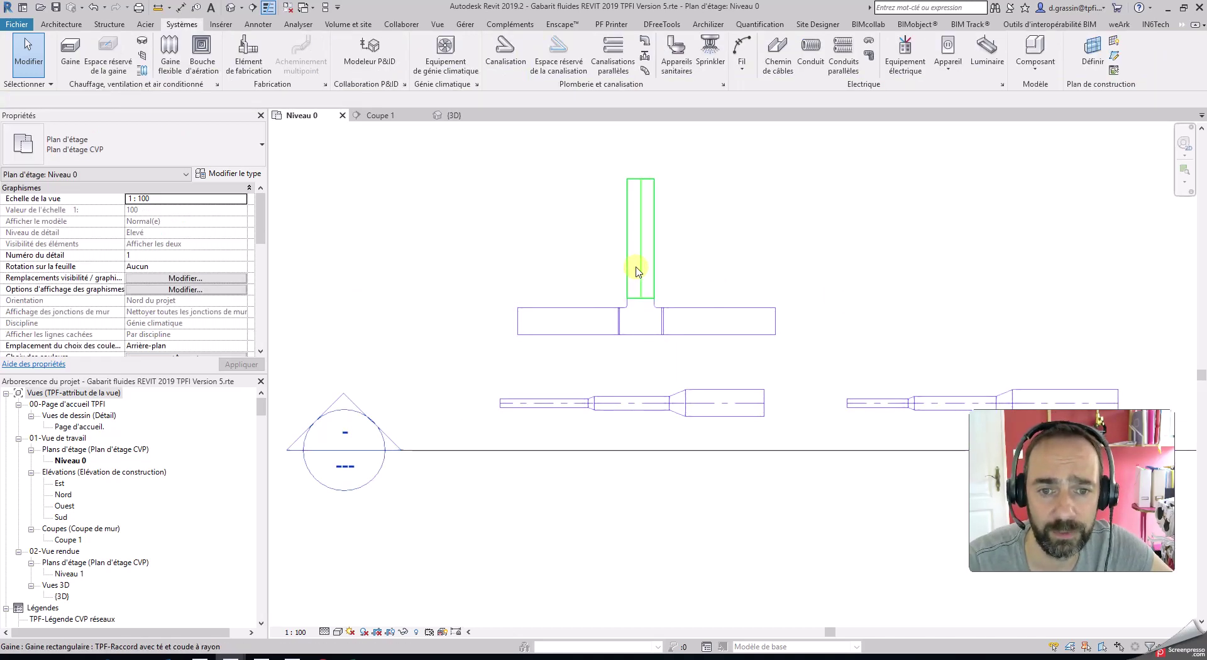
- Draw a 400 x 400 rectangular branch of type TPF-Raccord par piquage et coude droit upwards from the main duct, right of the first branch
{"action": "left_click", "coordinate": [71, 54]}
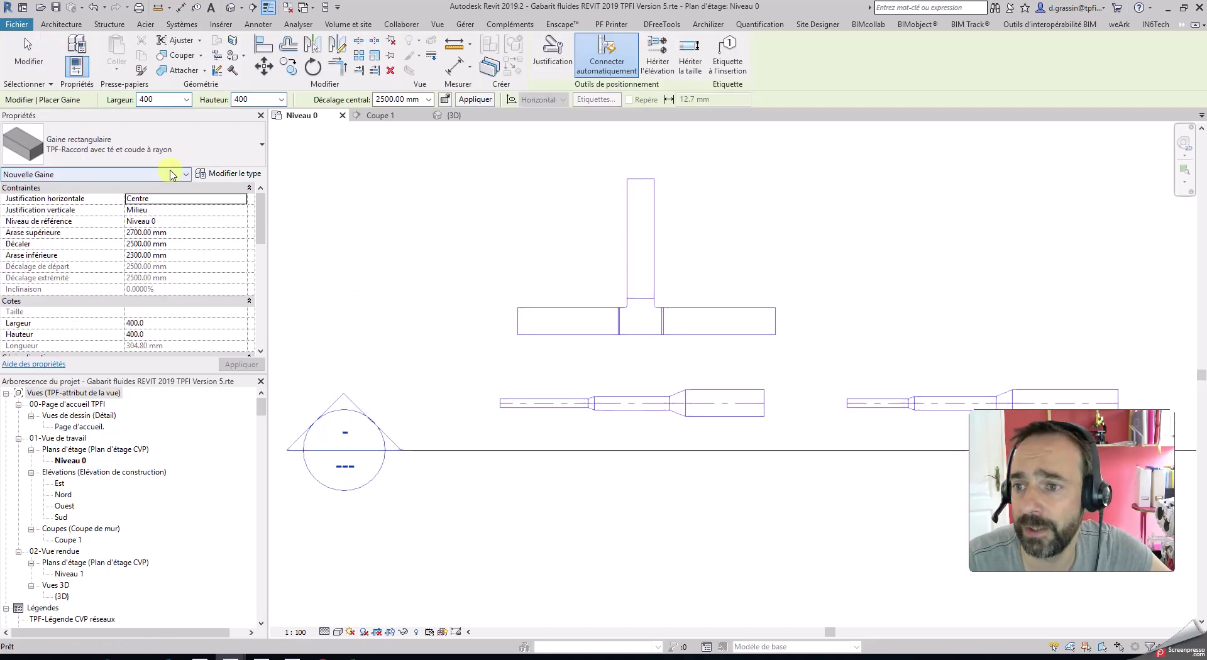
{"action": "left_click", "coordinate": [169, 147]}
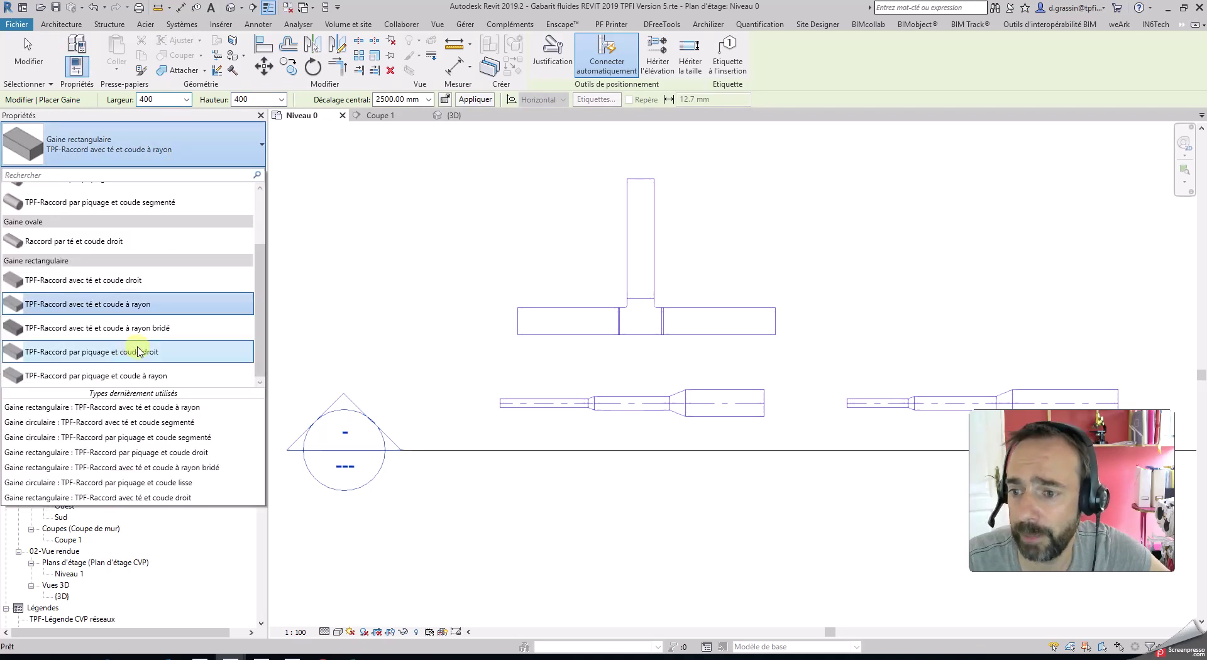
{"action": "left_click", "coordinate": [140, 353]}
{"action": "left_click", "coordinate": [712, 320]}
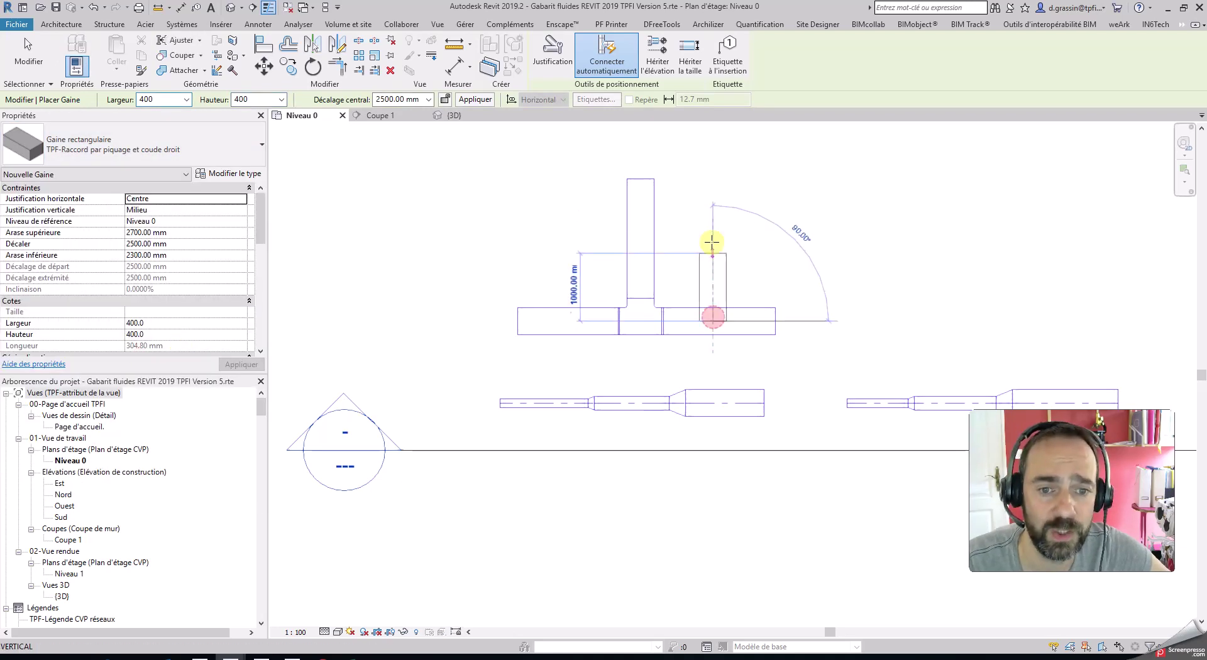
{"action": "left_click", "coordinate": [711, 190]}
{"action": "key", "text": "Escape"}
{"action": "key", "text": "Escape"}
{"action": "scroll", "coordinate": [733, 302], "scroll_direction": "up", "scroll_amount": 2}
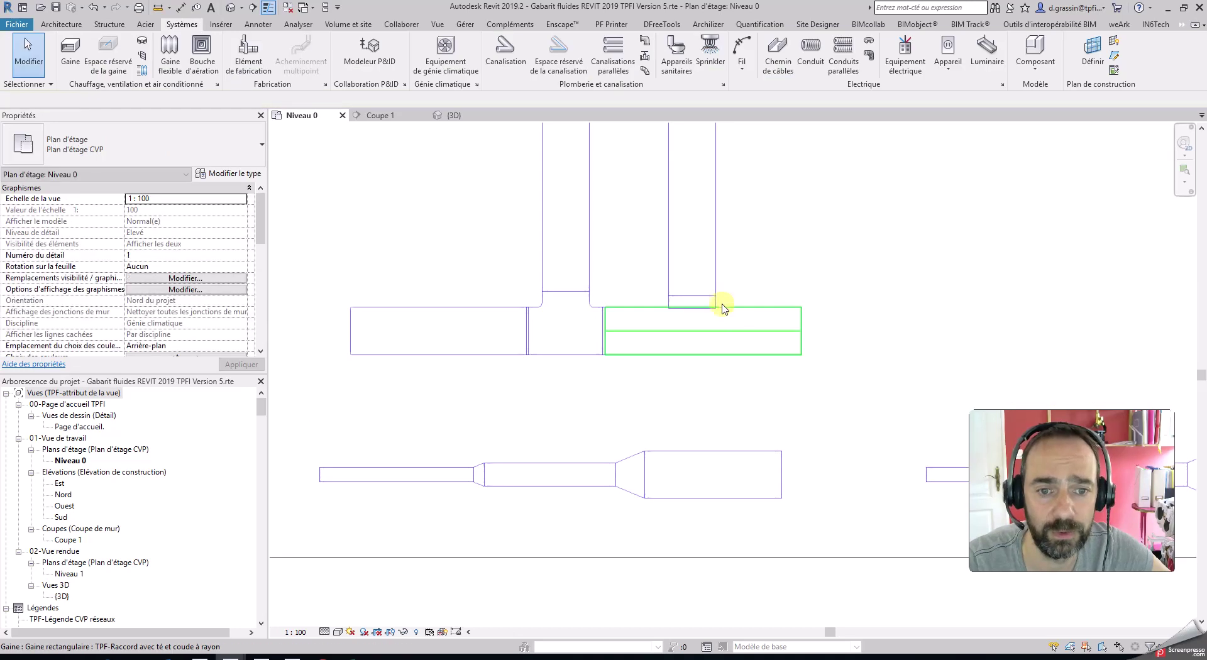
- Lengthen the main duct segment to the right of the tee to about 7300 mm by extending its free end
{"action": "left_click", "coordinate": [743, 321]}
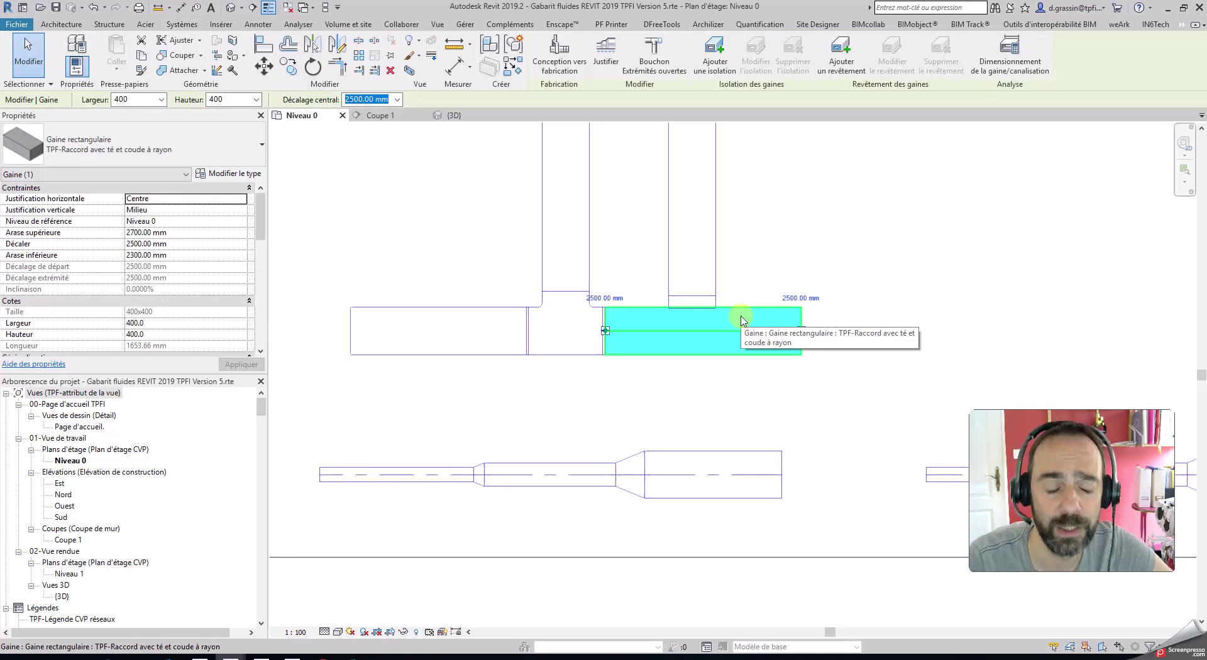
{"action": "scroll", "coordinate": [743, 321], "scroll_direction": "down", "scroll_amount": 3}
{"action": "scroll", "coordinate": [798, 340], "scroll_direction": "down", "scroll_amount": 1}
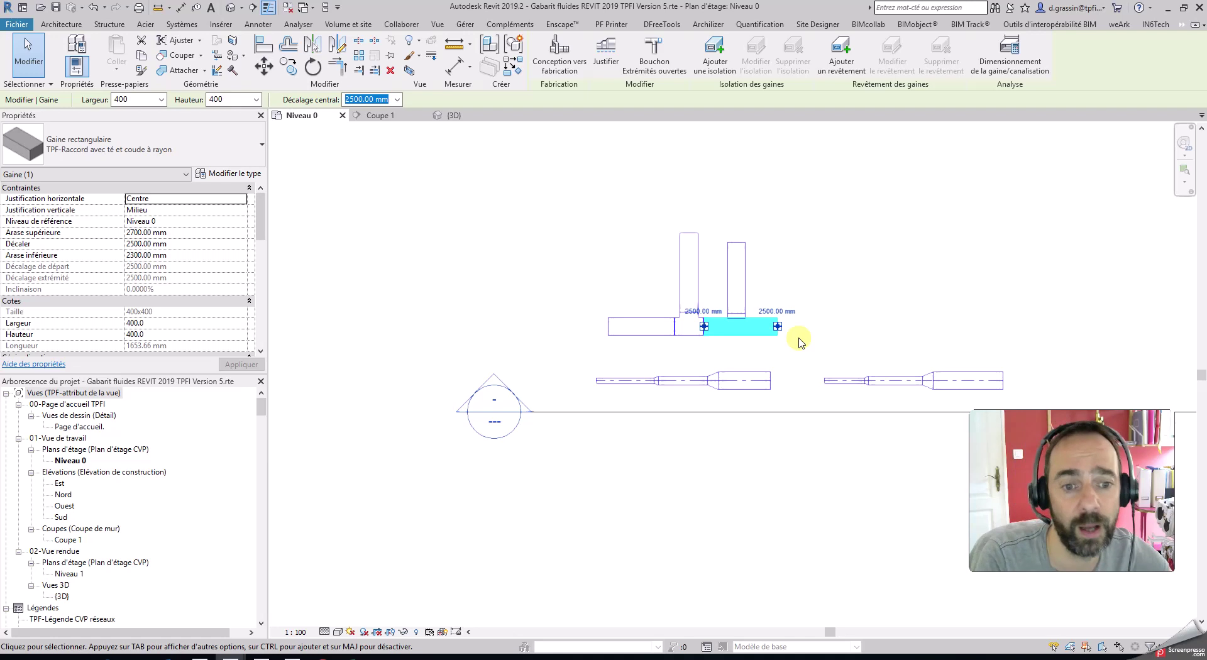
{"action": "left_click_drag", "start_coordinate": [778, 327], "coordinate": [1050, 352]}
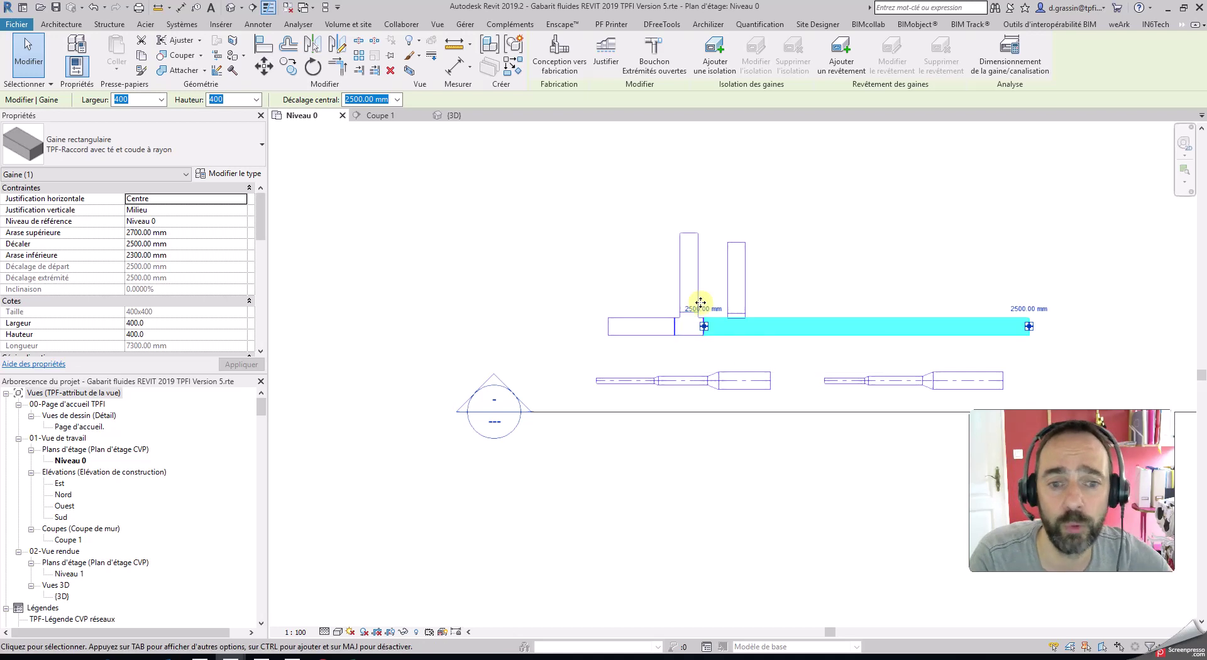
- Split the lengthened main duct just after the second branch and again farther along, and undo both splits
{"action": "left_click", "coordinate": [357, 46]}
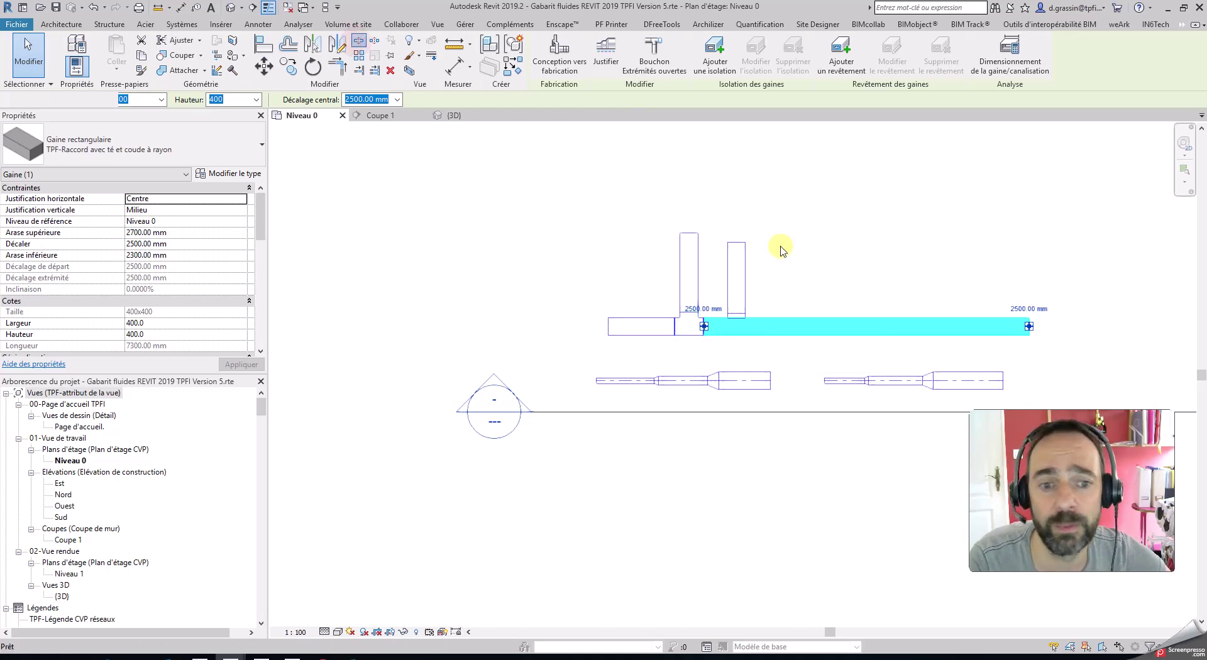
{"action": "left_click", "coordinate": [757, 326]}
{"action": "left_click", "coordinate": [873, 326]}
{"action": "key", "text": "Escape"}
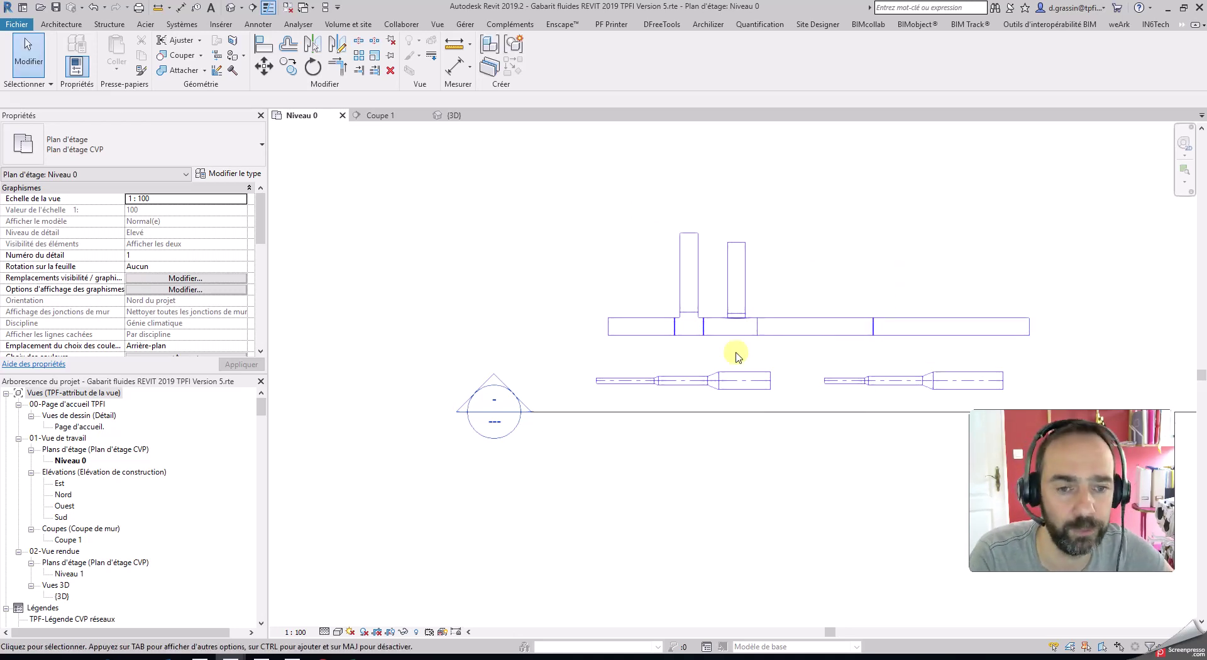
{"action": "scroll", "coordinate": [737, 357], "scroll_direction": "down", "scroll_amount": 1}
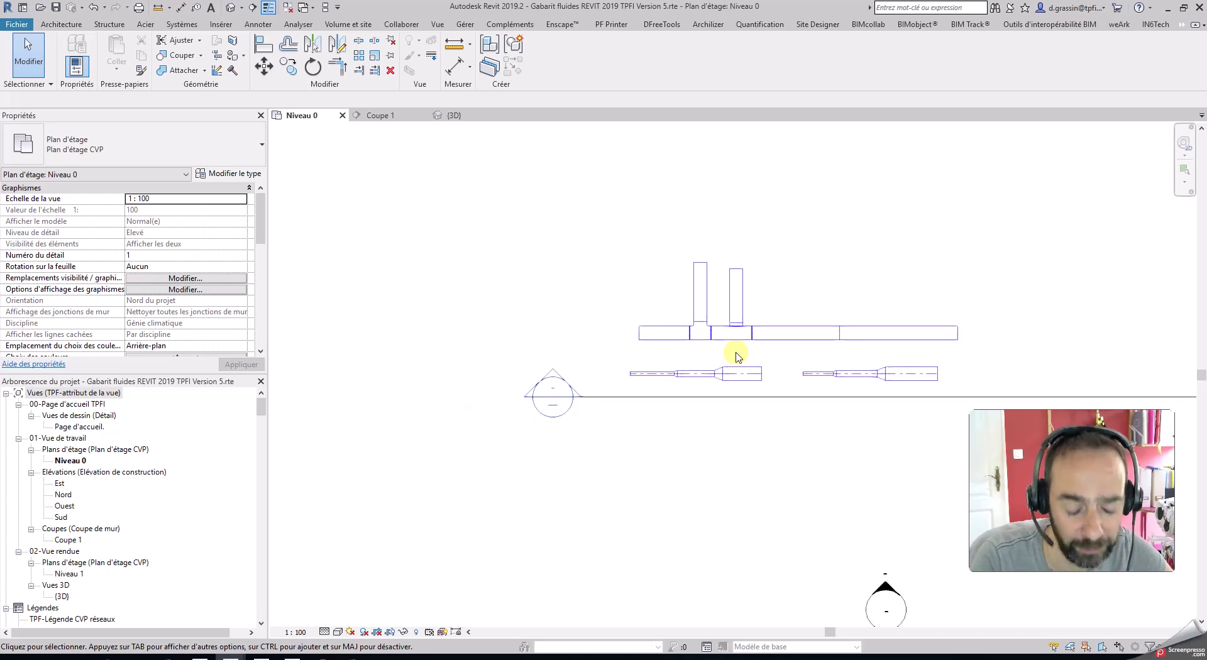
{"action": "scroll", "coordinate": [738, 357], "scroll_direction": "up", "scroll_amount": 1}
{"action": "scroll", "coordinate": [773, 317], "scroll_direction": "up", "scroll_amount": 1}
{"action": "scroll", "coordinate": [774, 315], "scroll_direction": "down", "scroll_amount": 2}
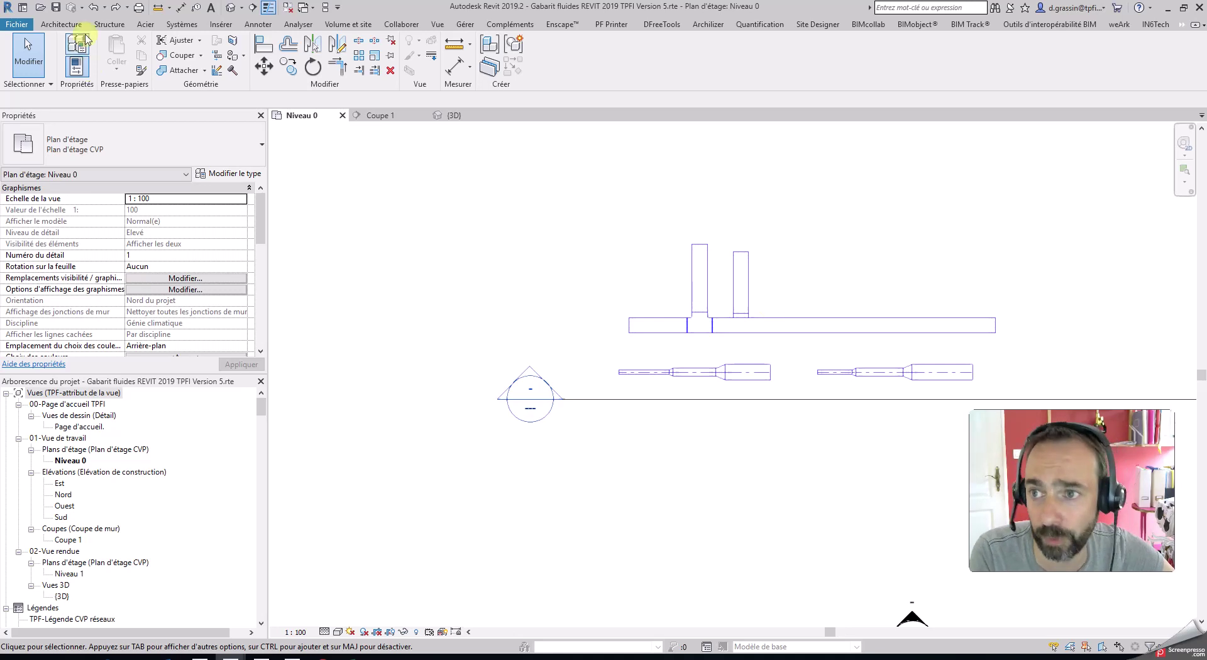
- Start a new rectangular duct and set its vertical justification to Haut
{"action": "left_click", "coordinate": [145, 24]}
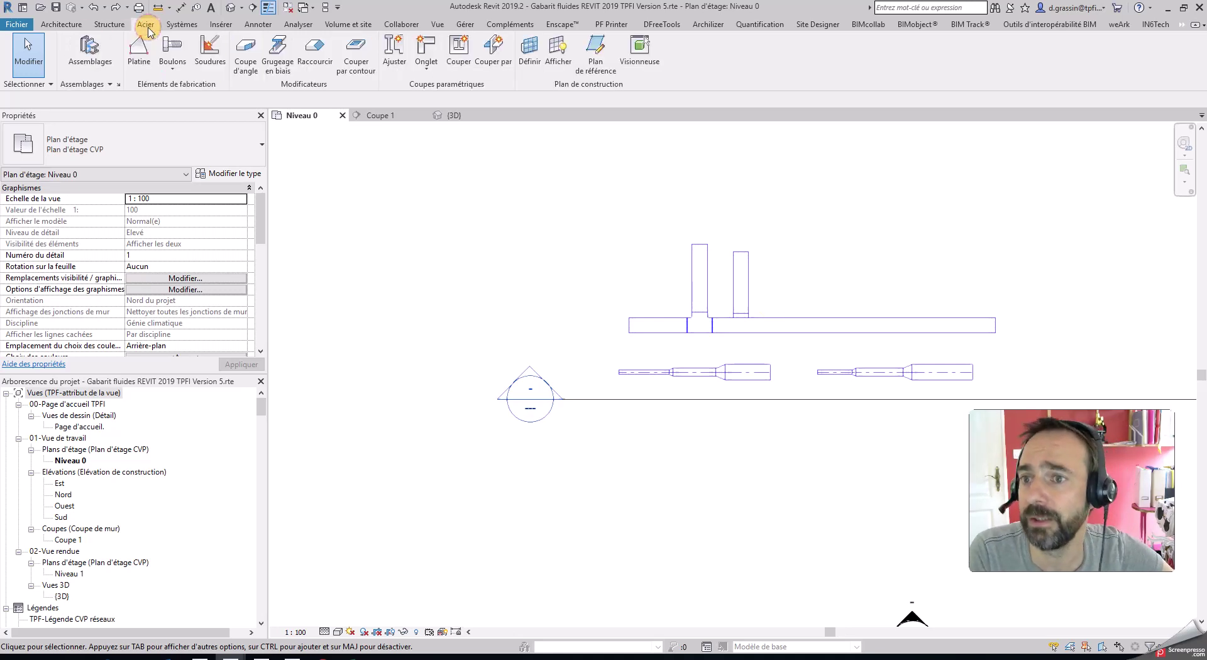
{"action": "left_click", "coordinate": [182, 25]}
{"action": "left_click", "coordinate": [62, 50]}
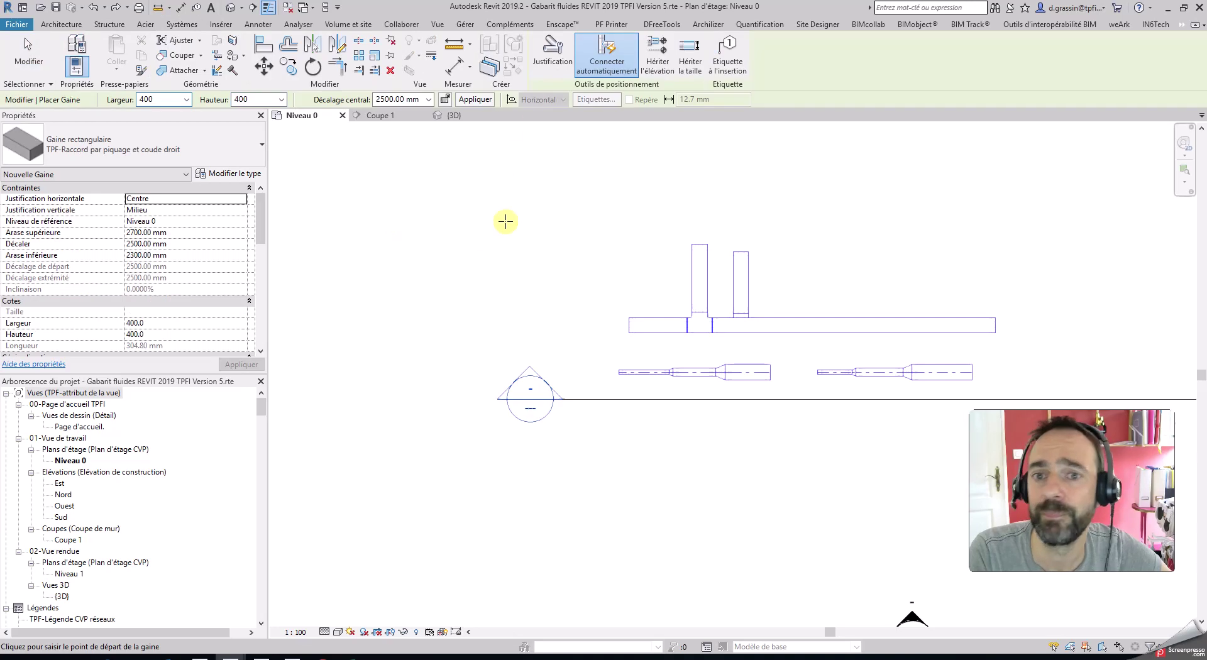
{"action": "left_click", "coordinate": [550, 59]}
{"action": "left_click", "coordinate": [644, 319]}
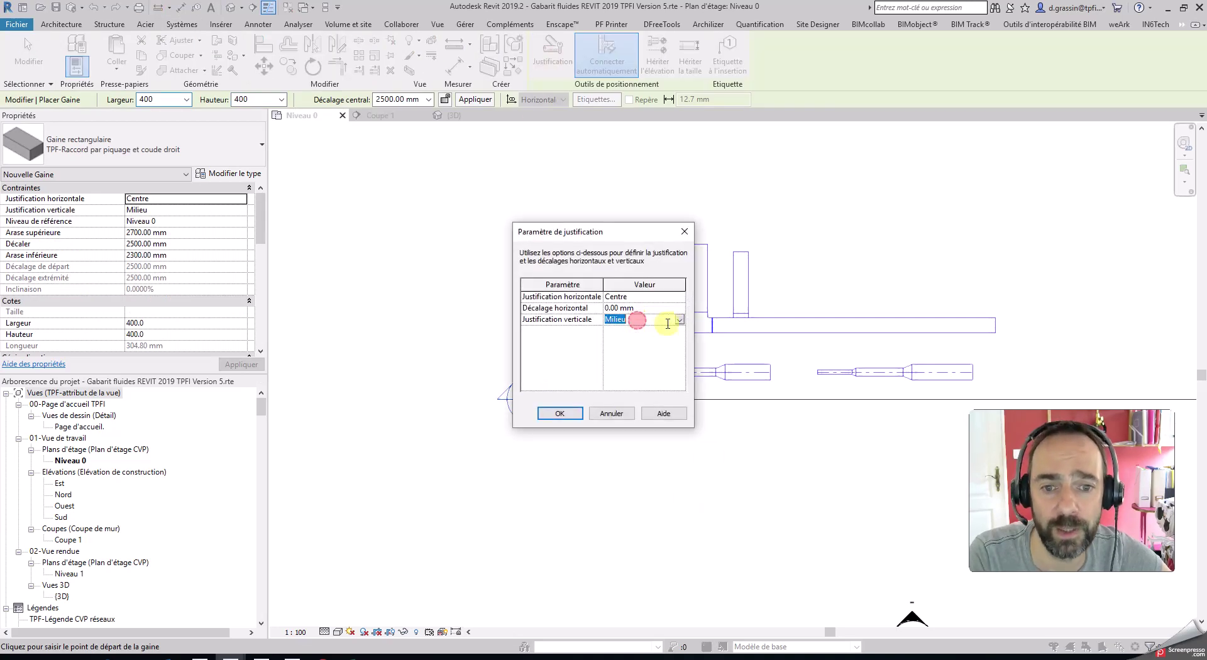
{"action": "left_click", "coordinate": [678, 319]}
{"action": "left_click", "coordinate": [614, 332]}
{"action": "left_click", "coordinate": [558, 413]}
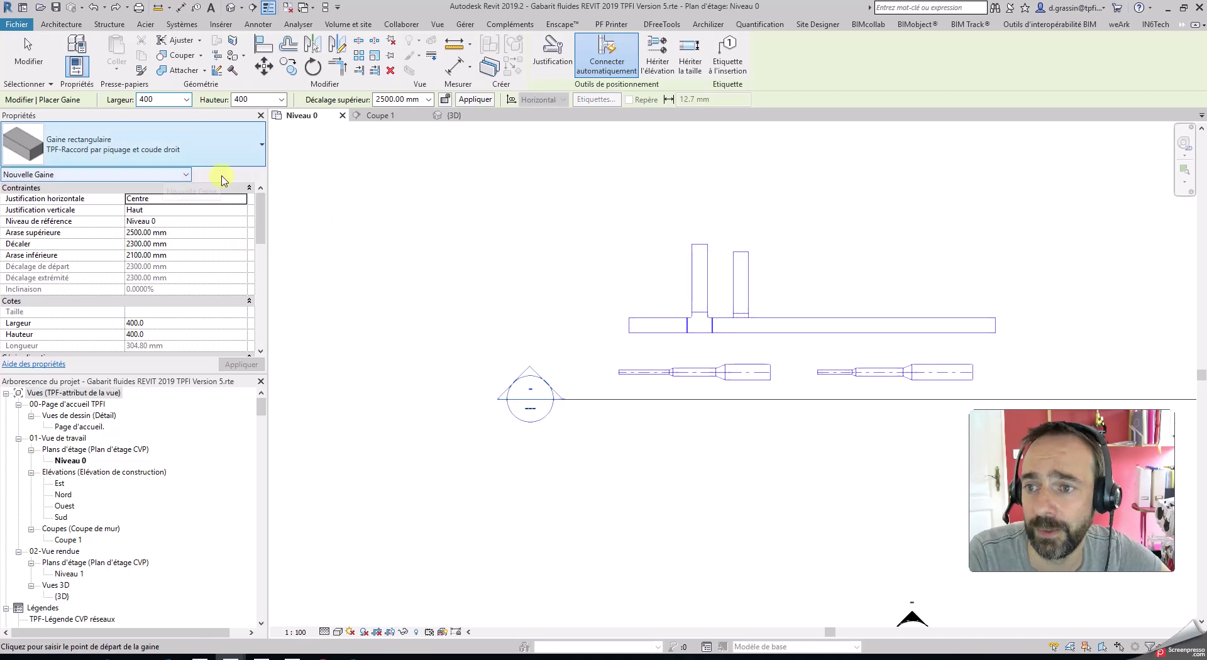
- Draw a horizontal 400 x 400 duct of type TPF-Raccord par piquage et coude droit, left of and above the existing rectangular run
{"action": "left_click", "coordinate": [367, 264]}
{"action": "left_click", "coordinate": [572, 263]}
{"action": "key", "text": "Escape"}
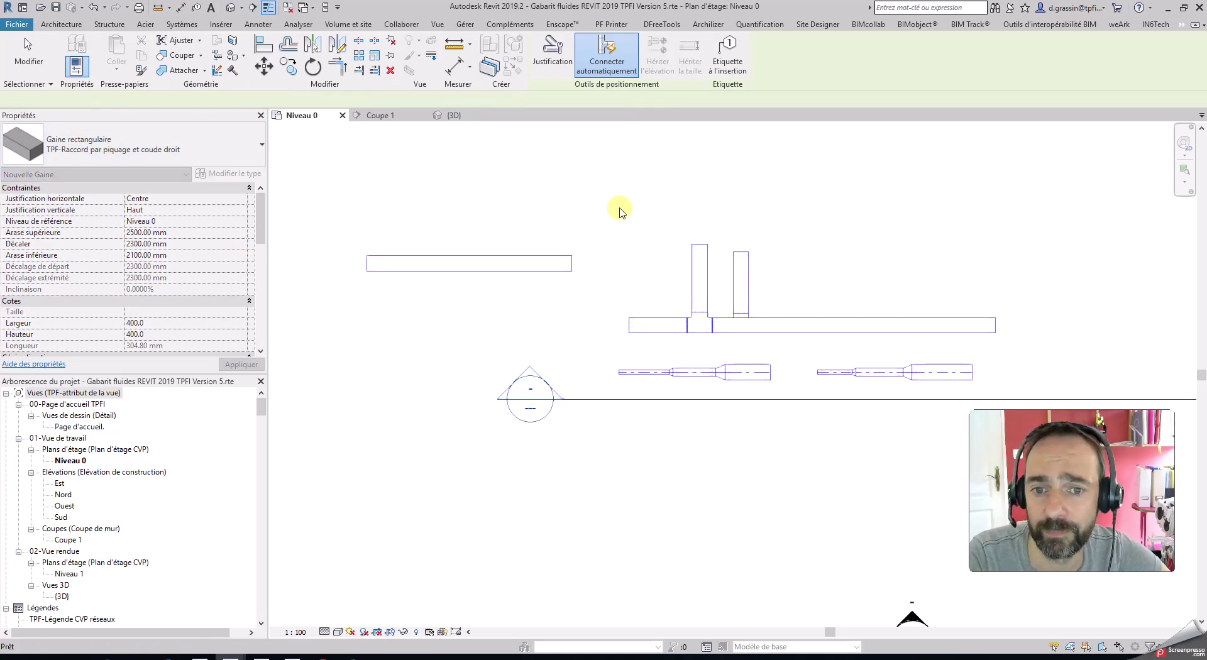
- Draw a perpendicular branch 300 mm wide and 200 mm high, about 2100 mm long, upwards from the new duct near its middle
{"action": "left_click", "coordinate": [457, 257]}
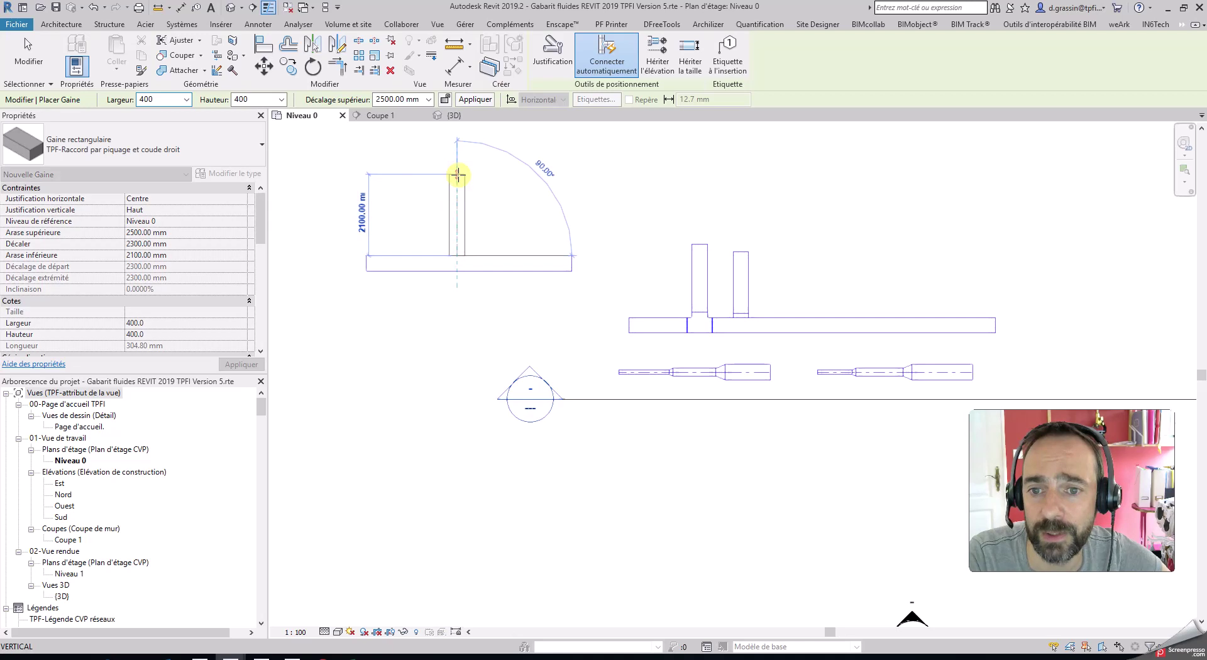
{"action": "left_click", "coordinate": [280, 100]}
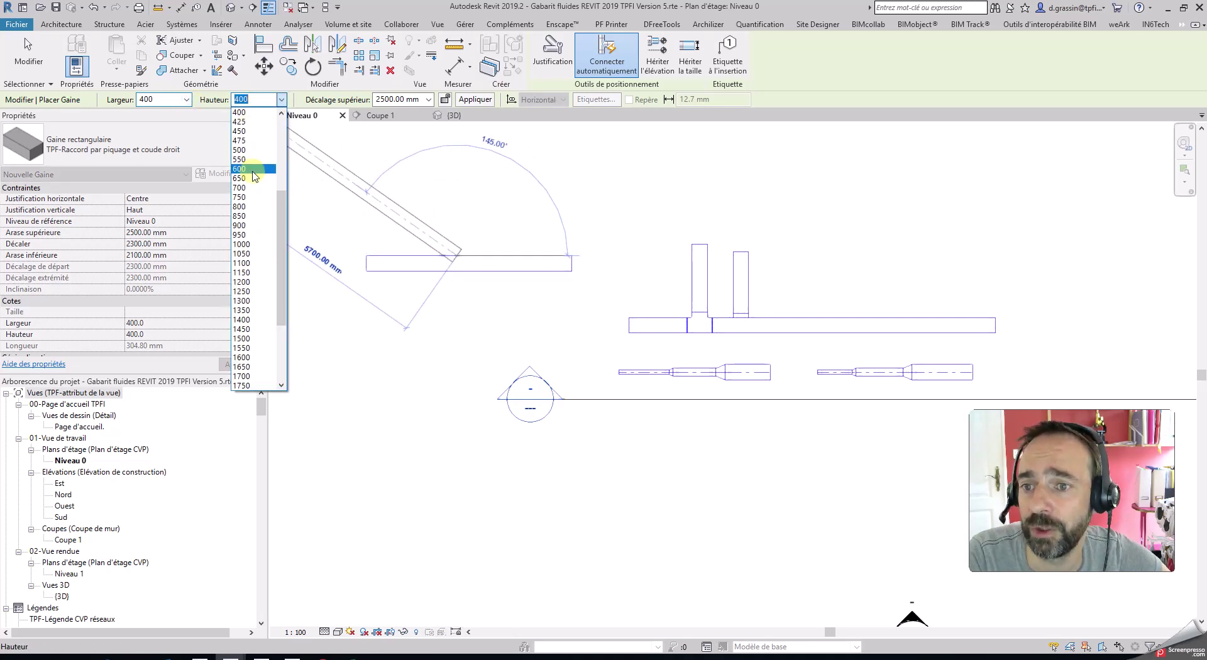
{"action": "scroll", "coordinate": [252, 151], "scroll_direction": "up", "scroll_amount": 3}
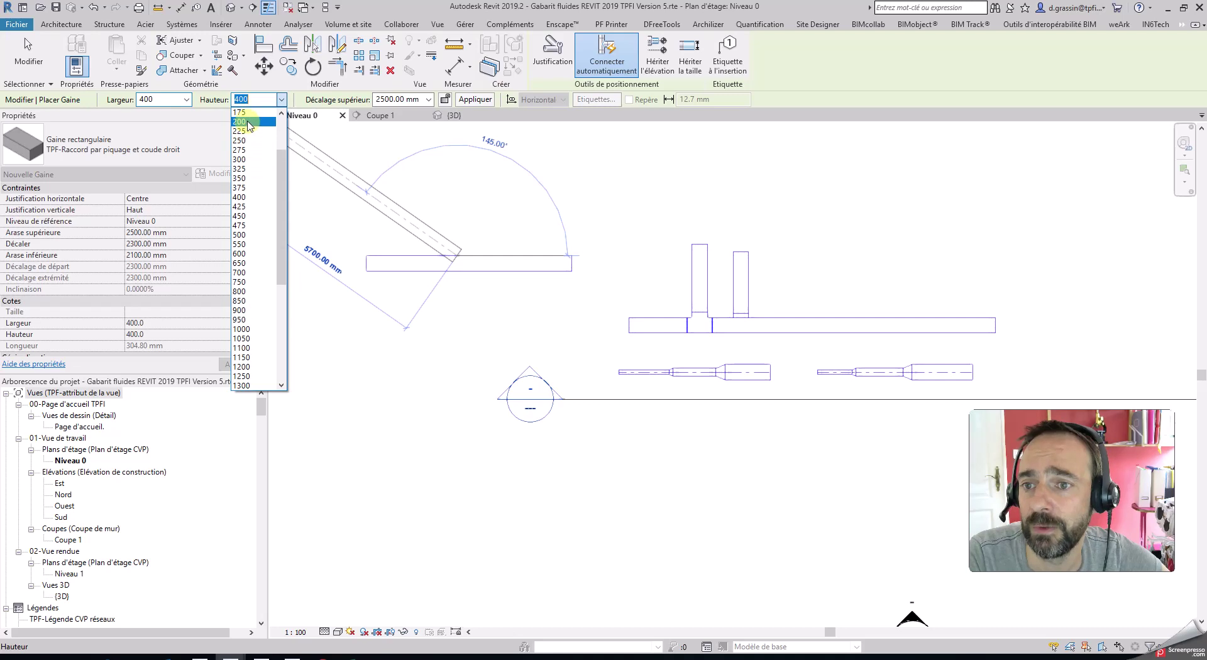
{"action": "left_click", "coordinate": [247, 123]}
{"action": "left_click", "coordinate": [186, 100]}
{"action": "scroll", "coordinate": [167, 142], "scroll_direction": "up", "scroll_amount": 1}
{"action": "scroll", "coordinate": [164, 125], "scroll_direction": "up", "scroll_amount": 2}
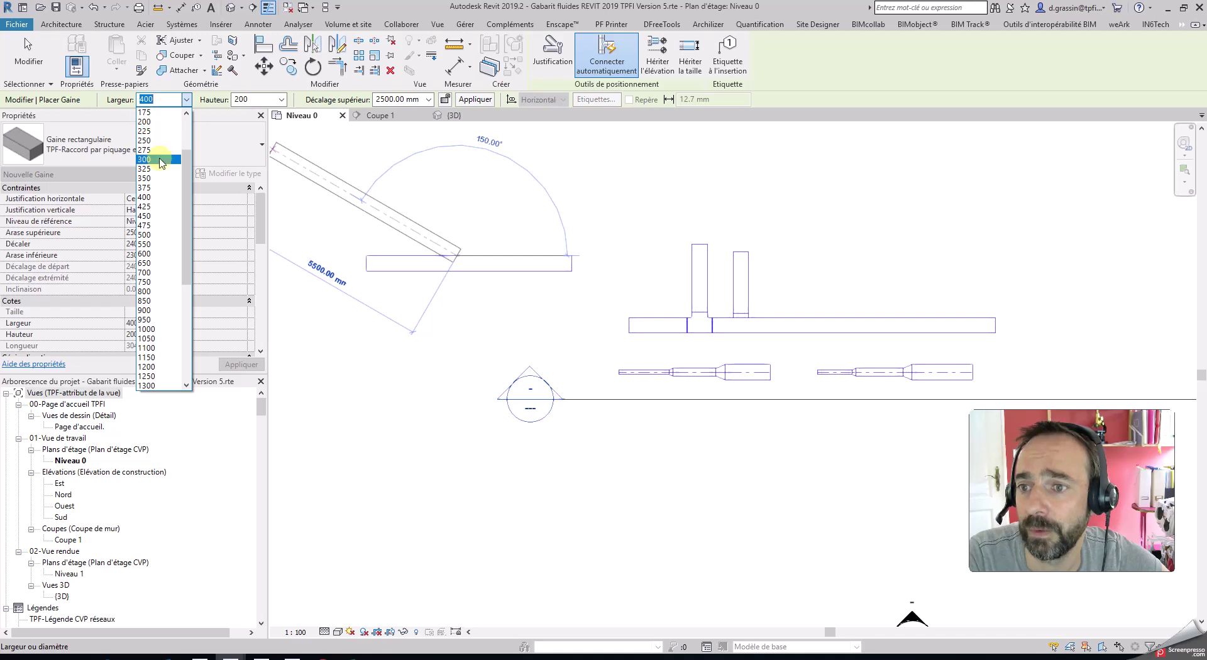
{"action": "left_click", "coordinate": [161, 161]}
{"action": "left_click", "coordinate": [458, 170]}
{"action": "key", "text": "Escape"}
{"action": "key", "text": "Escape"}
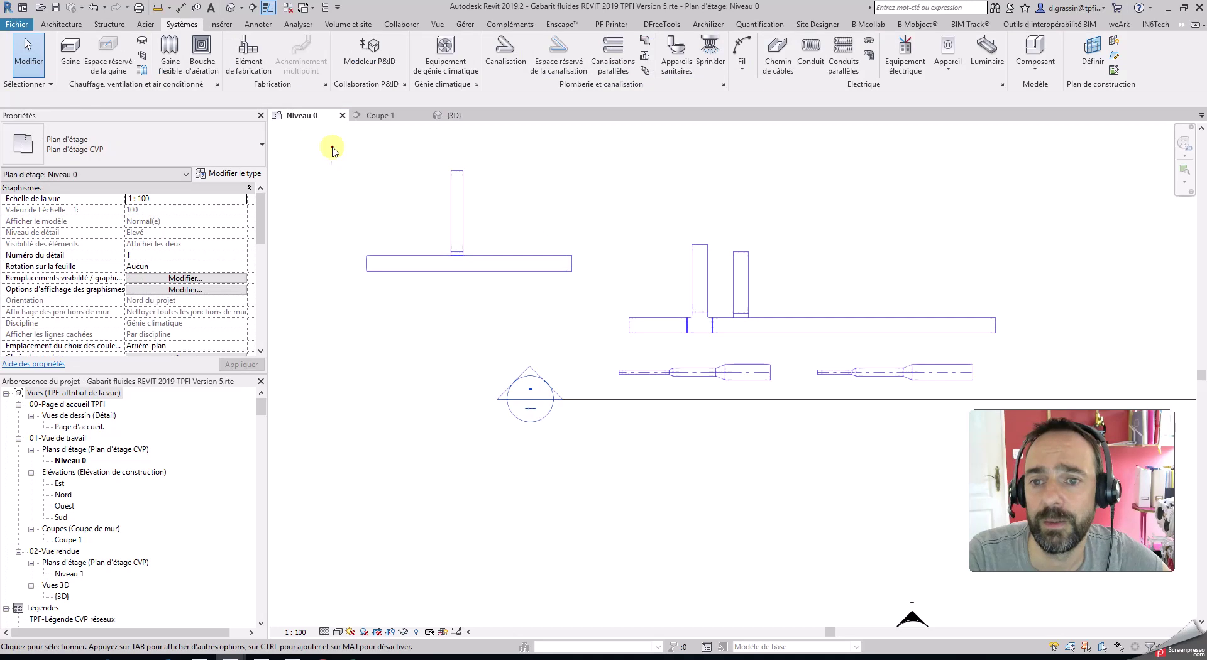
- In the 3D view, enlarge the section box to include the new duct and its branch
{"action": "left_click", "coordinate": [452, 116]}
{"action": "scroll", "coordinate": [654, 257], "scroll_direction": "down", "scroll_amount": 3}
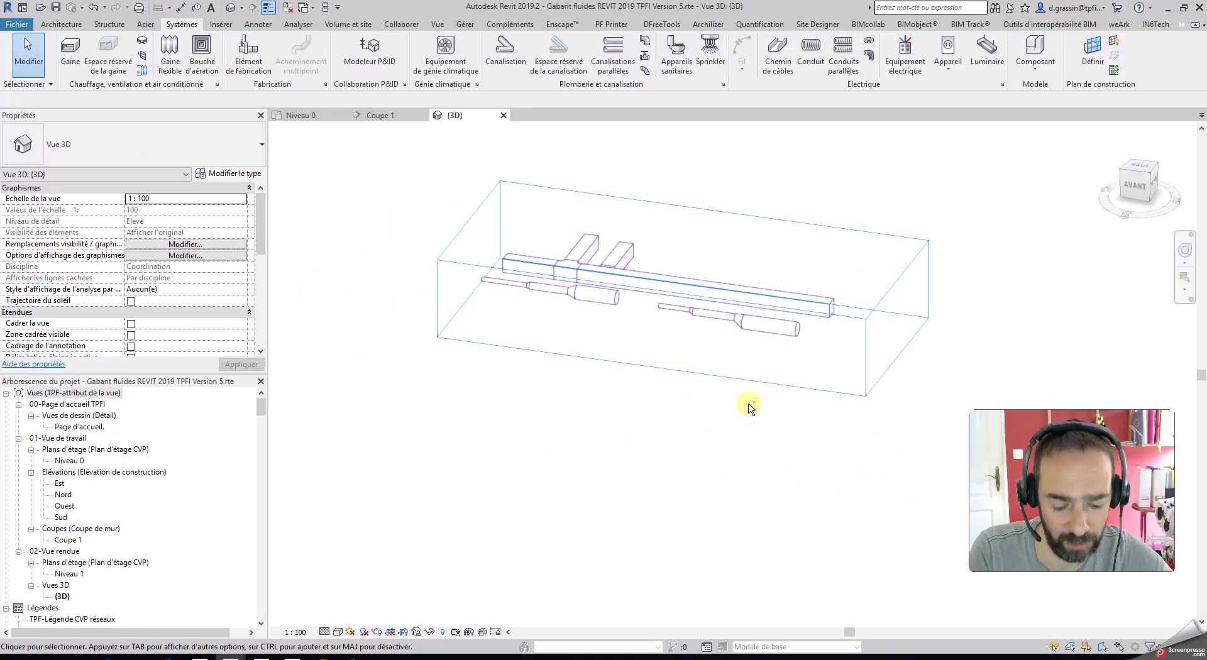
{"action": "middle_click_drag", "start_coordinate": [748, 406], "coordinate": [625, 458], "text": "shift"}
{"action": "left_click", "coordinate": [706, 288]}
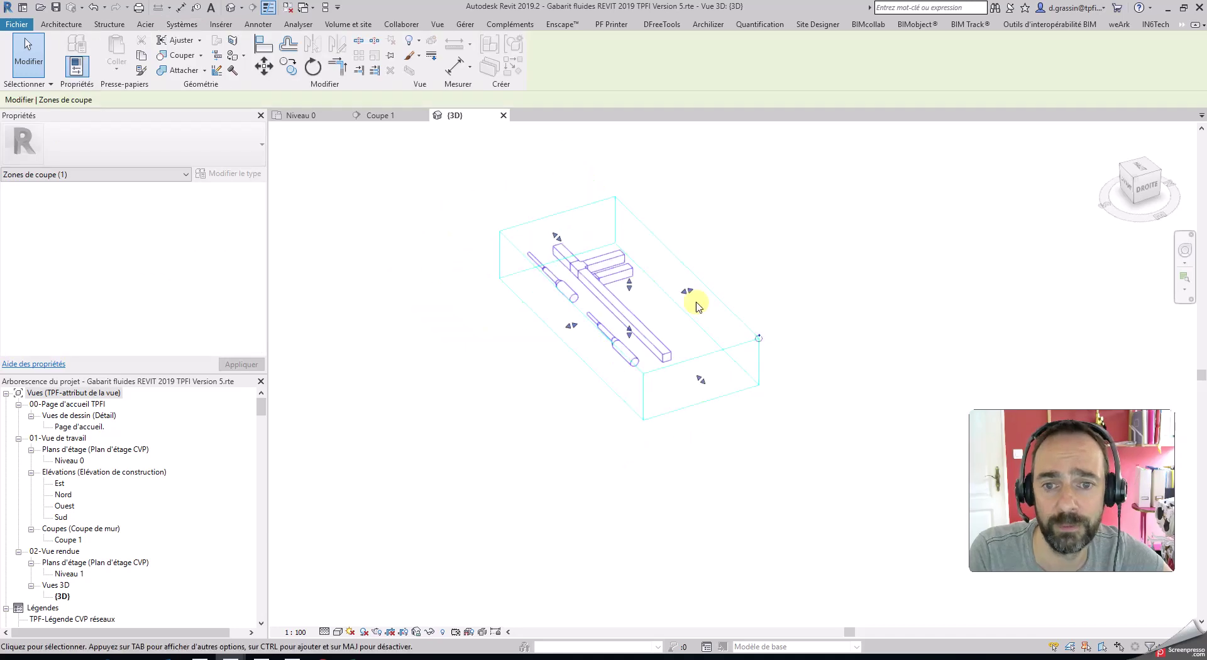
{"action": "mouse_move", "coordinate": [542, 237]}
{"action": "left_mouse_down"}
{"action": "mouse_move", "coordinate": [688, 221]}
{"action": "mouse_move", "coordinate": [650, 252]}
{"action": "left_mouse_up"}
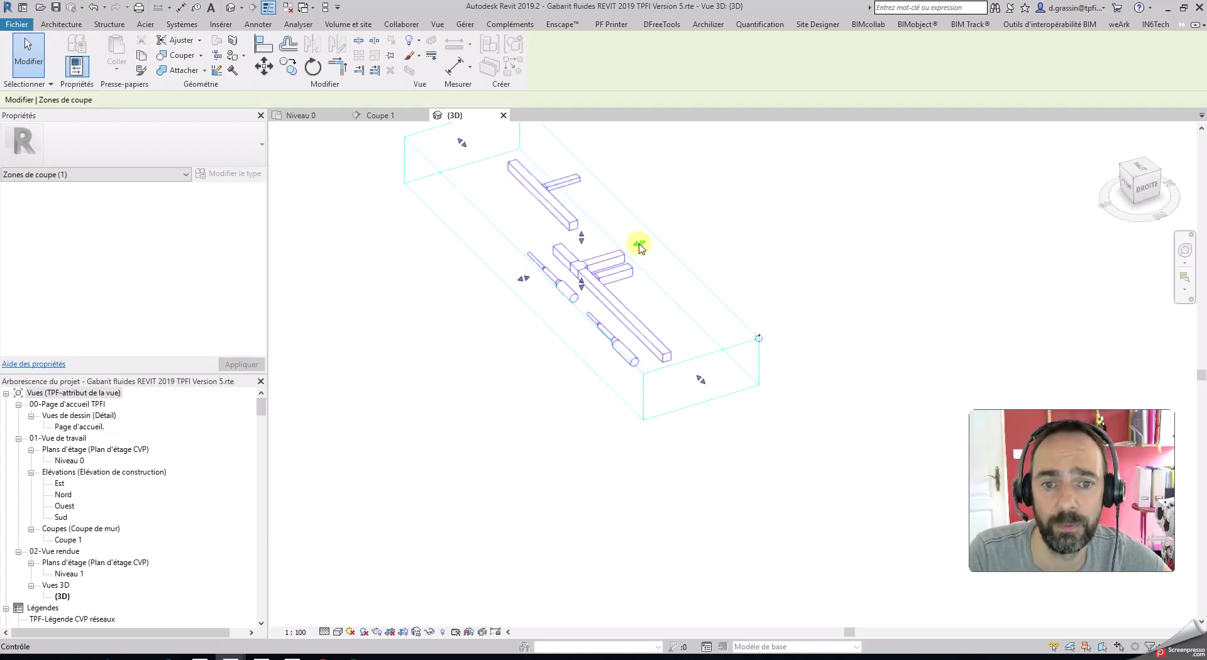
- Examine in 3D how the 300 x 200 branch and its tap fitting align vertically with the 400 x 400 main duct
{"action": "scroll", "coordinate": [560, 189], "scroll_direction": "up", "scroll_amount": 5}
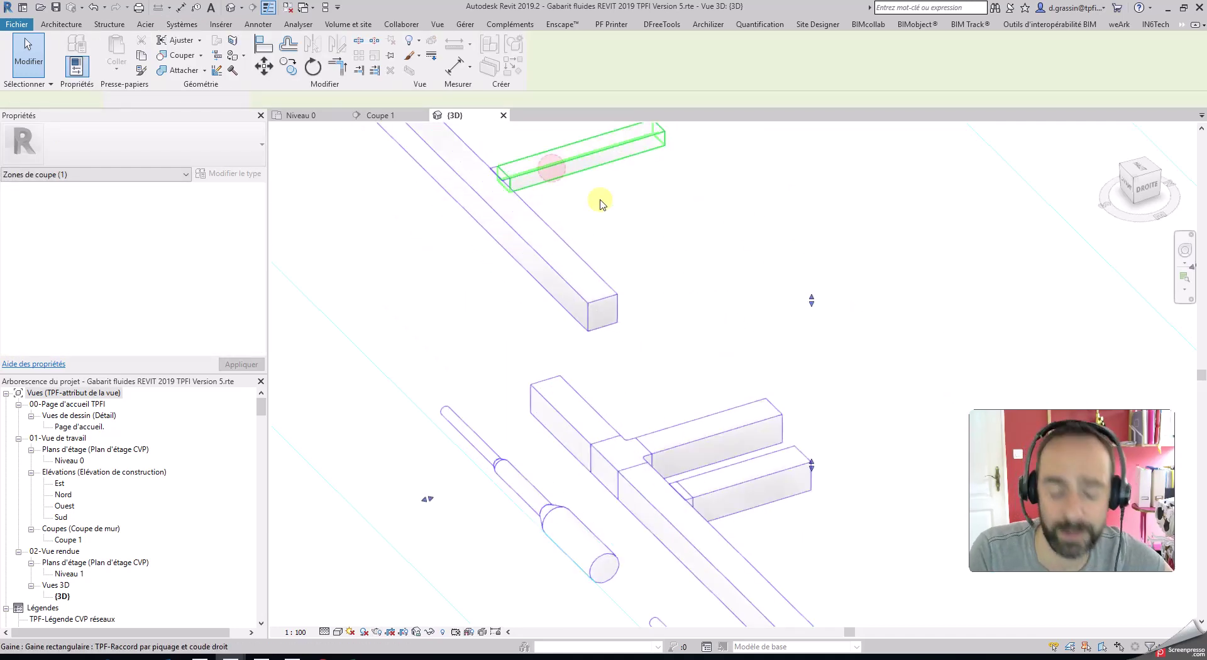
{"action": "scroll", "coordinate": [534, 188], "scroll_direction": "up", "scroll_amount": 5}
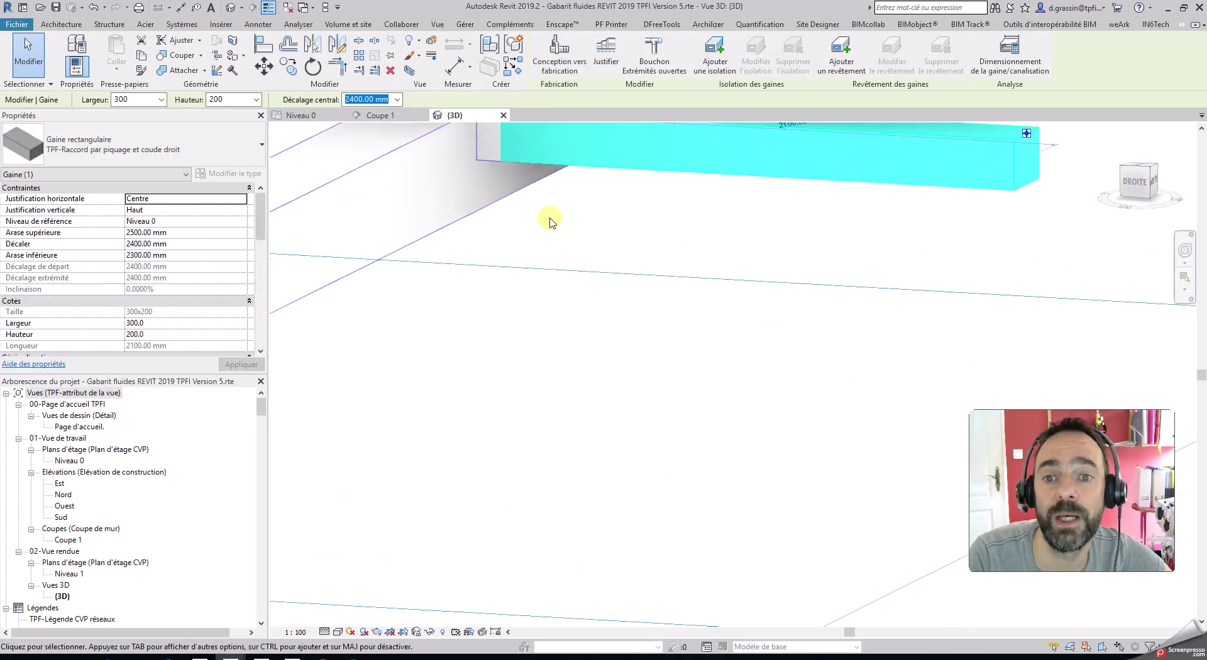
{"action": "middle_click_drag", "start_coordinate": [532, 197], "coordinate": [557, 297]}
{"action": "left_click", "coordinate": [573, 322]}
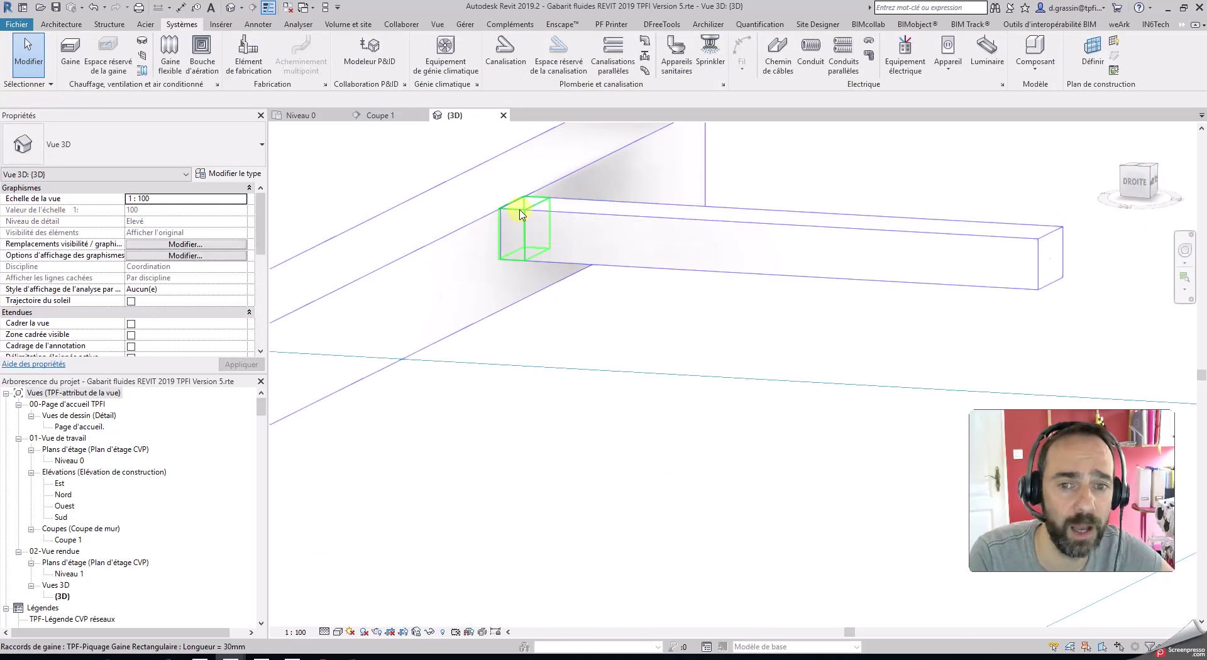
{"action": "scroll", "coordinate": [601, 281], "scroll_direction": "down", "scroll_amount": 10}
{"action": "middle_click_drag", "start_coordinate": [602, 281], "coordinate": [643, 301], "text": "shift"}
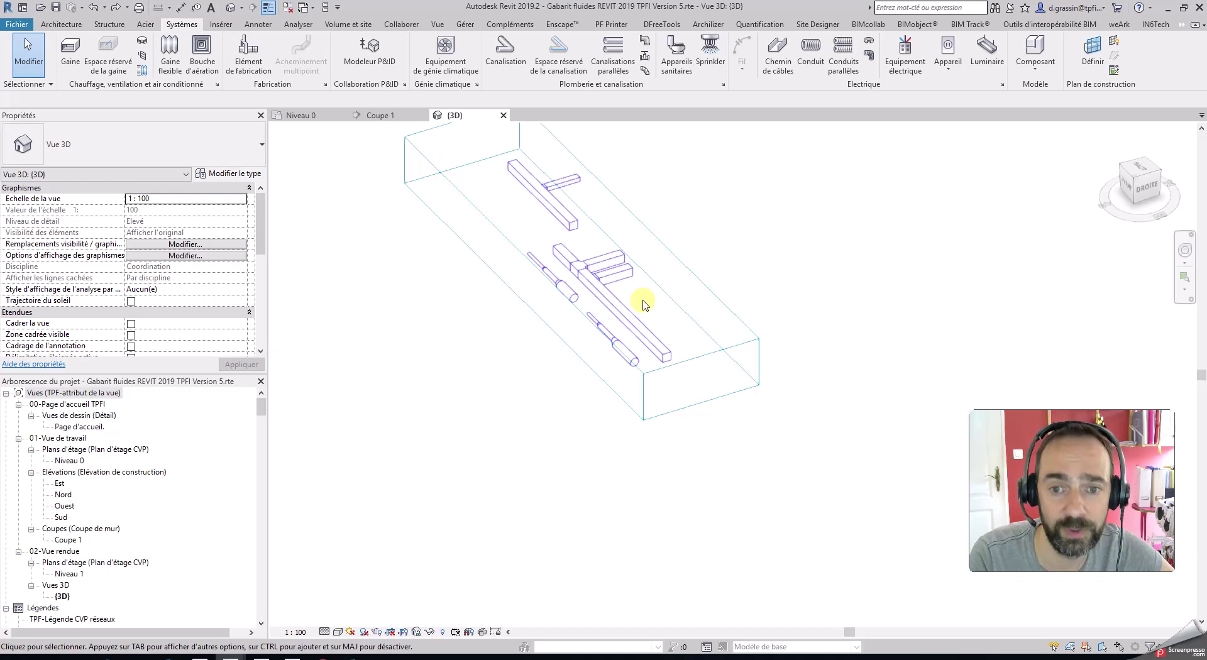
{"action": "scroll", "coordinate": [644, 297], "scroll_direction": "down", "scroll_amount": 2}
- In the Niveau 0 plan, draw a similar 300 x 200 branch of type TPF-Raccord avec té et coude à rayon, about 2200 mm long, right of the first
{"action": "left_click", "coordinate": [321, 118]}
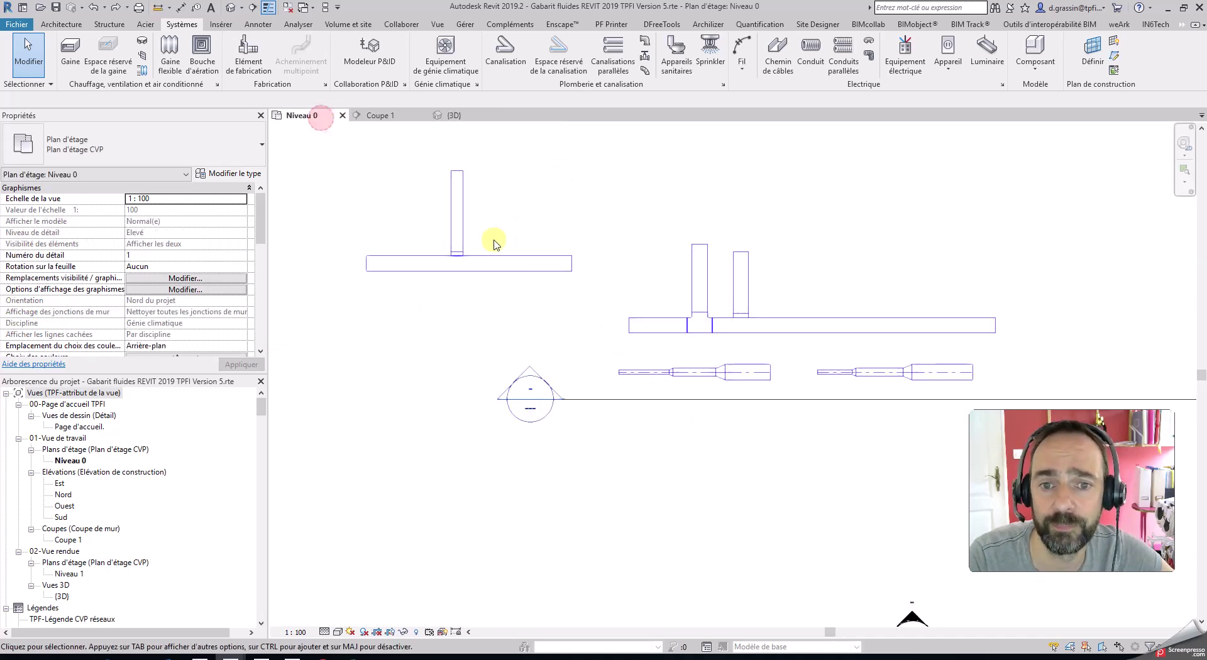
{"action": "middle_click_drag", "start_coordinate": [555, 291], "coordinate": [600, 359]}
{"action": "scroll", "coordinate": [525, 316], "scroll_direction": "up", "scroll_amount": 3}
{"action": "left_click", "coordinate": [500, 295]}
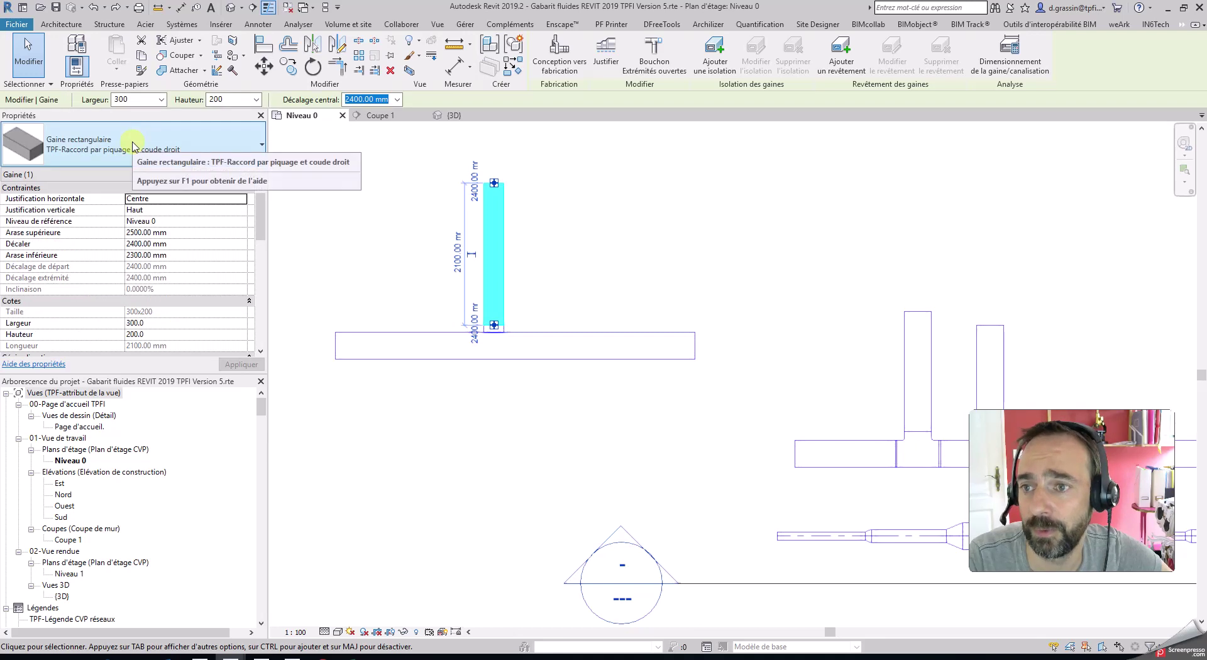
{"action": "right_click", "coordinate": [480, 235]}
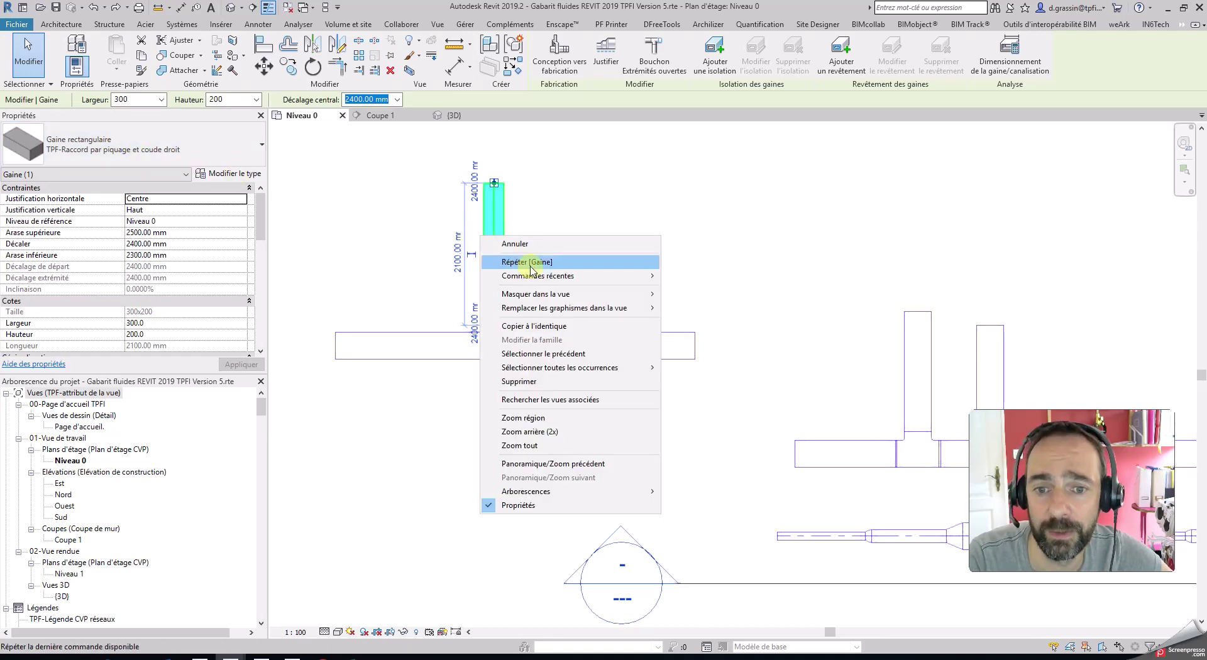
{"action": "left_click", "coordinate": [525, 328]}
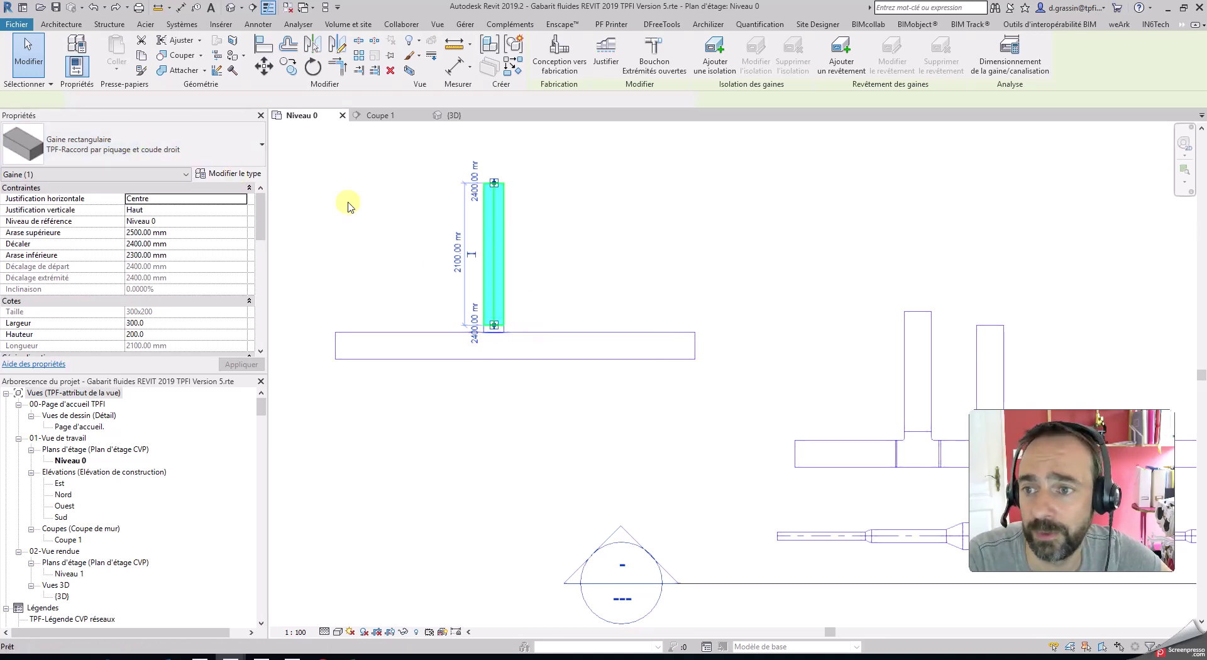
{"action": "left_click", "coordinate": [125, 150]}
{"action": "mouse_move", "coordinate": [132, 307]}
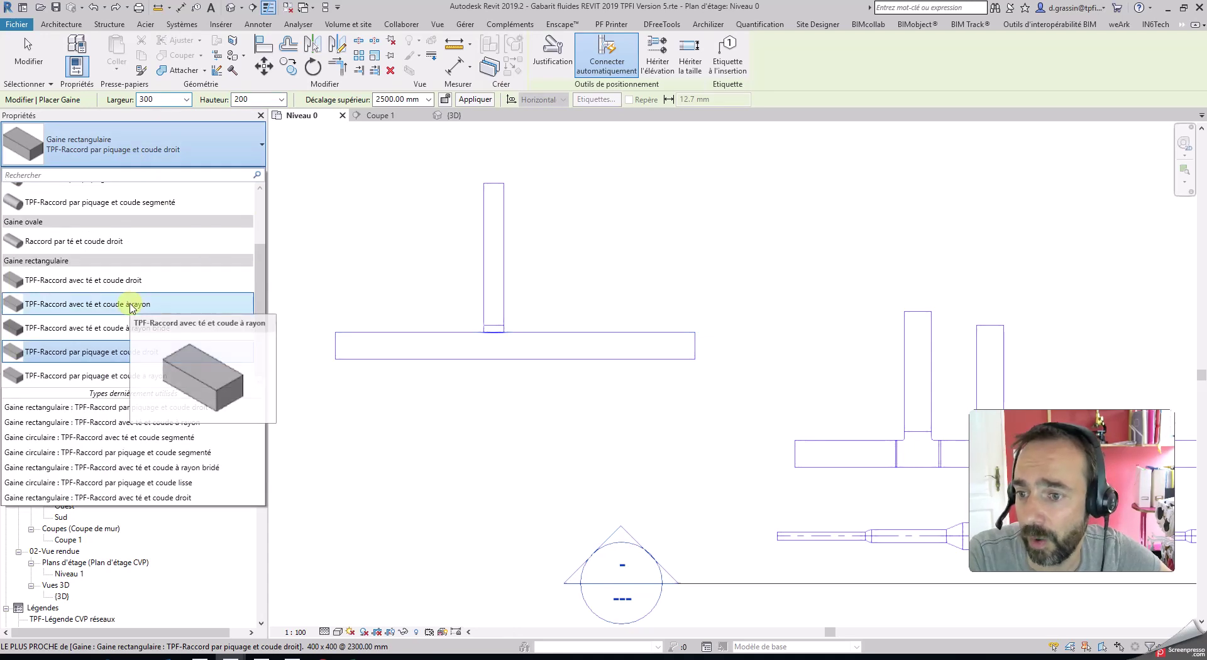
{"action": "left_click", "coordinate": [76, 305]}
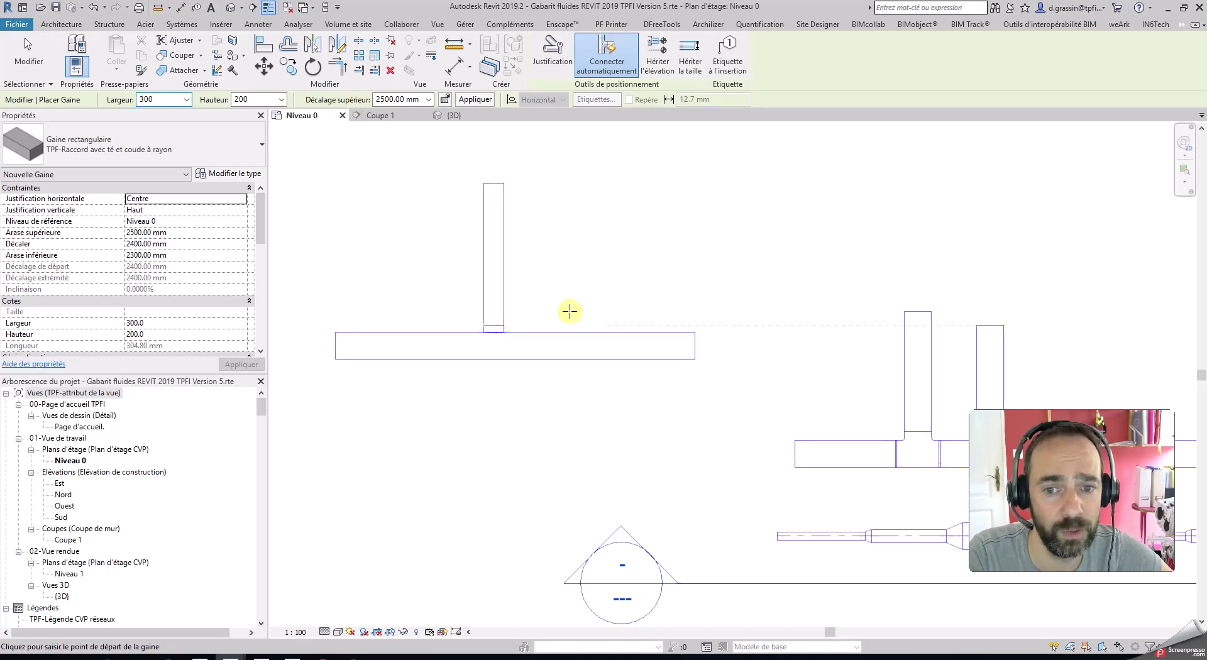
{"action": "left_click", "coordinate": [577, 333]}
{"action": "left_click", "coordinate": [577, 186]}
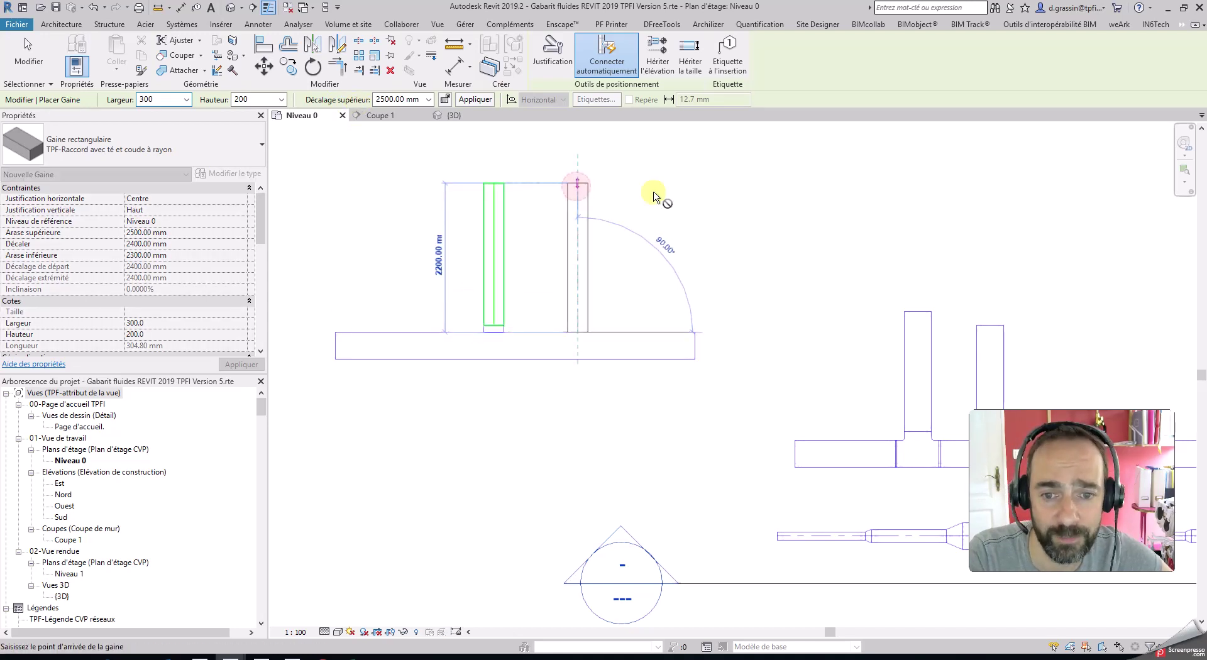
- Finish placing ducts and examine in 3D the tee and reducer connecting the second 300 x 200 branch to the 400 x 400 main duct
{"action": "scroll", "coordinate": [614, 318], "scroll_direction": "up", "scroll_amount": 3}
{"action": "key", "text": "Escape"}
{"action": "key", "text": "Escape"}
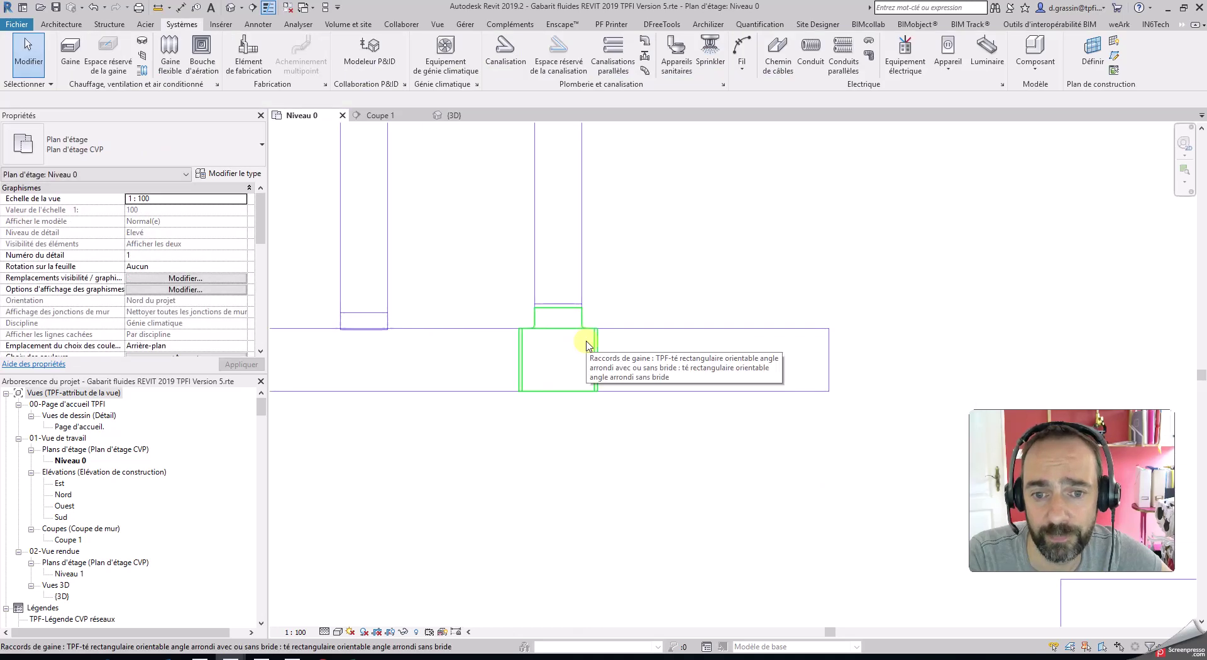
{"action": "scroll", "coordinate": [586, 345], "scroll_direction": "down", "scroll_amount": 3}
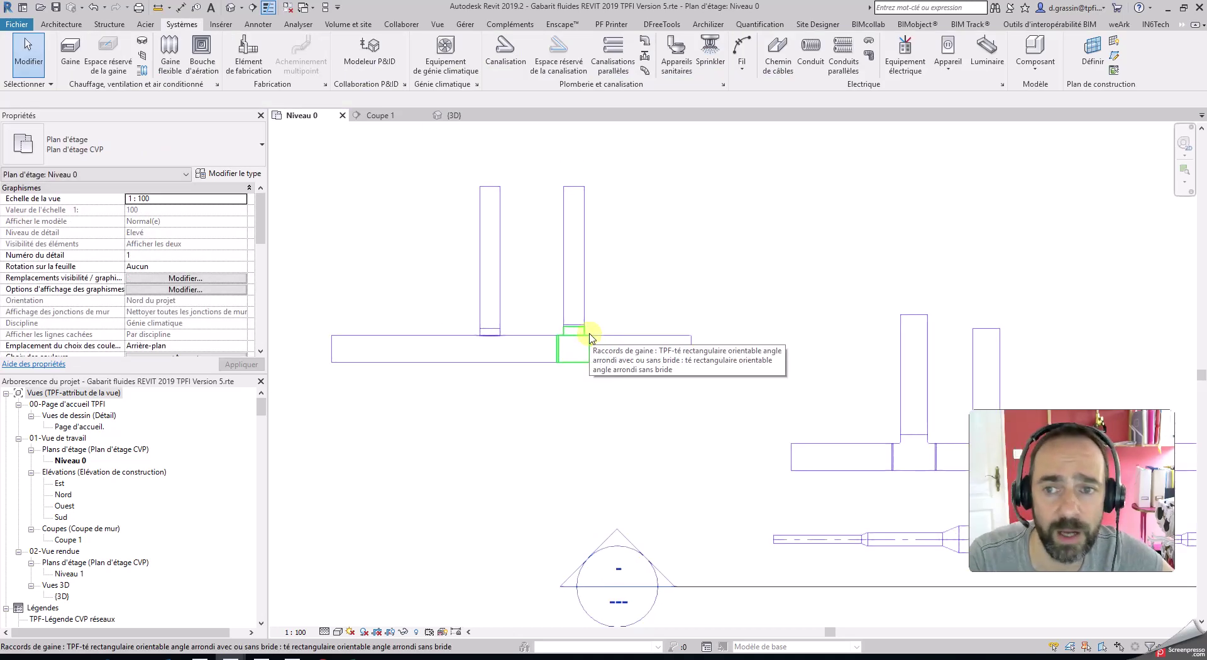
{"action": "left_click", "coordinate": [398, 118]}
{"action": "left_click", "coordinate": [454, 115]}
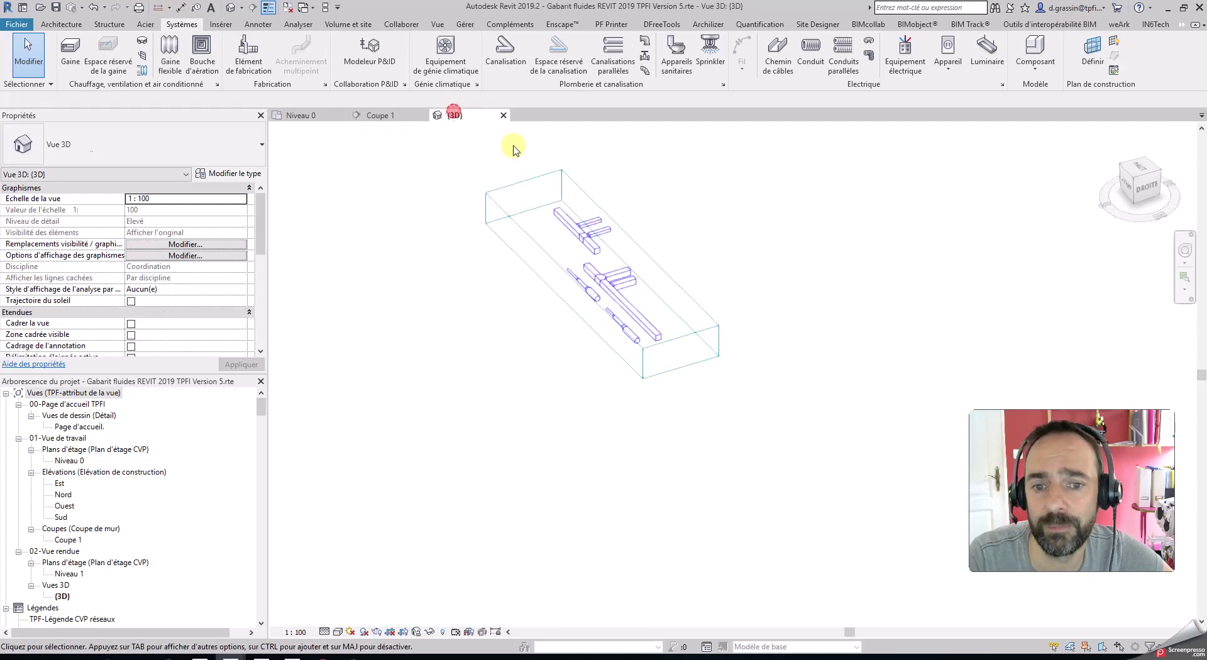
{"action": "scroll", "coordinate": [594, 261], "scroll_direction": "up", "scroll_amount": 3}
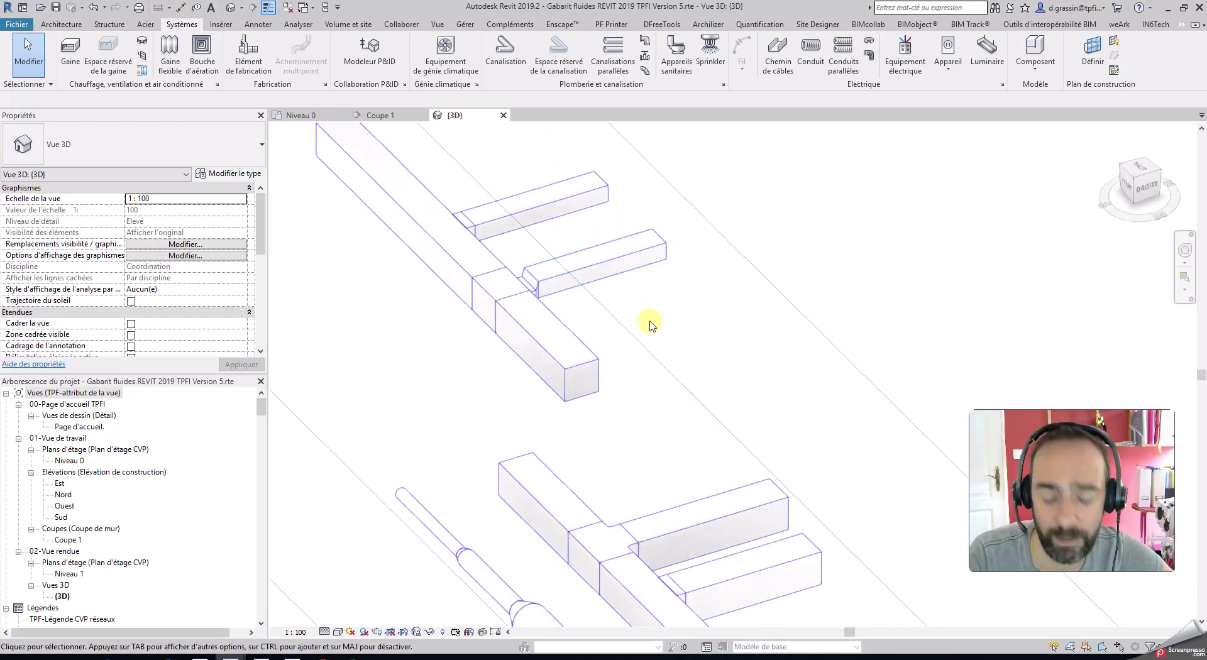
{"action": "middle_click_drag", "start_coordinate": [754, 364], "coordinate": [657, 276], "text": "shift"}
{"action": "scroll", "coordinate": [444, 244], "scroll_direction": "up", "scroll_amount": 4}
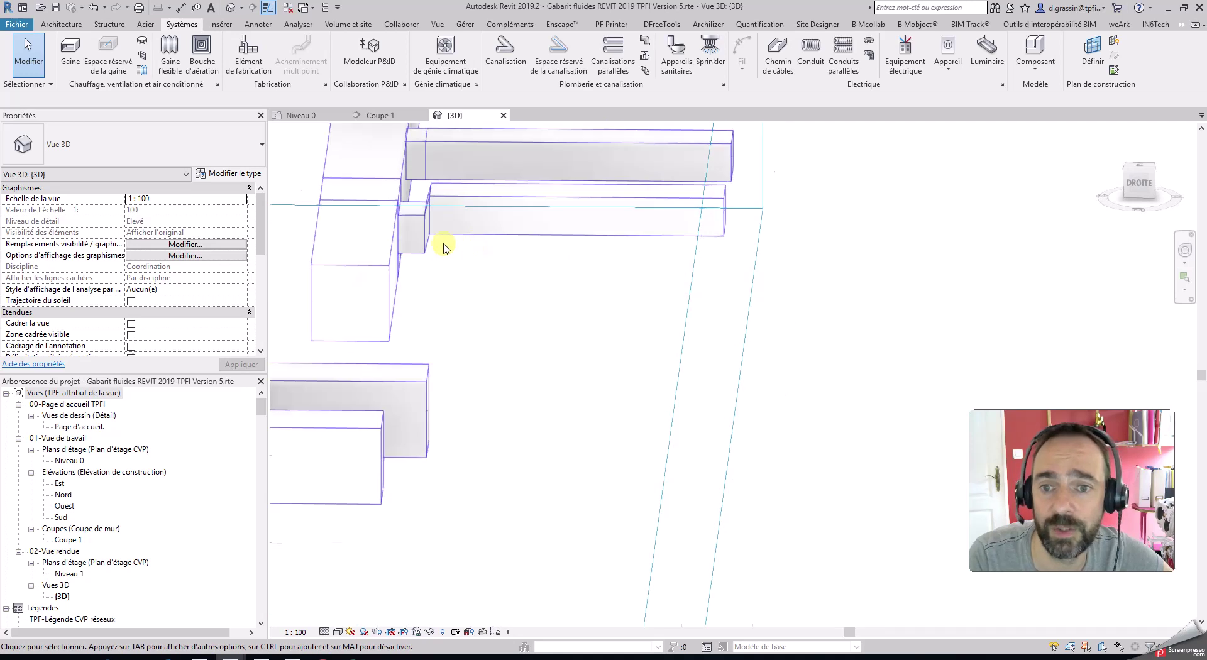
{"action": "left_click", "coordinate": [468, 271]}
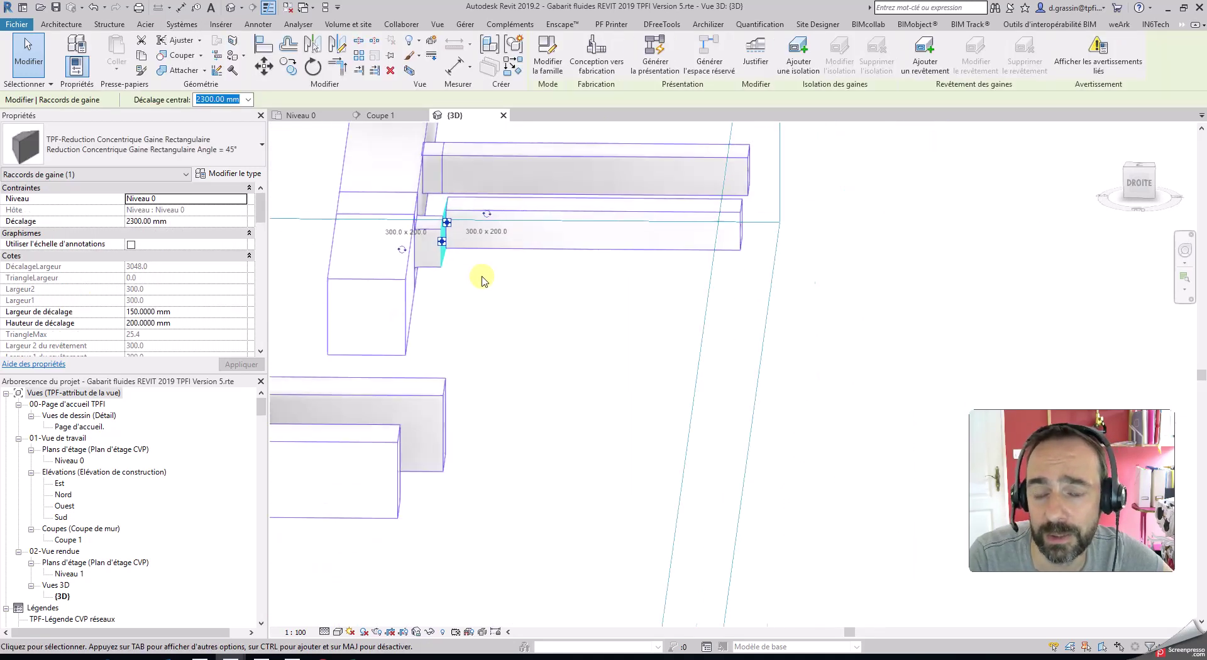
{"action": "middle_click_drag", "start_coordinate": [499, 296], "coordinate": [474, 345], "text": "shift"}
{"action": "left_click", "coordinate": [458, 302]}
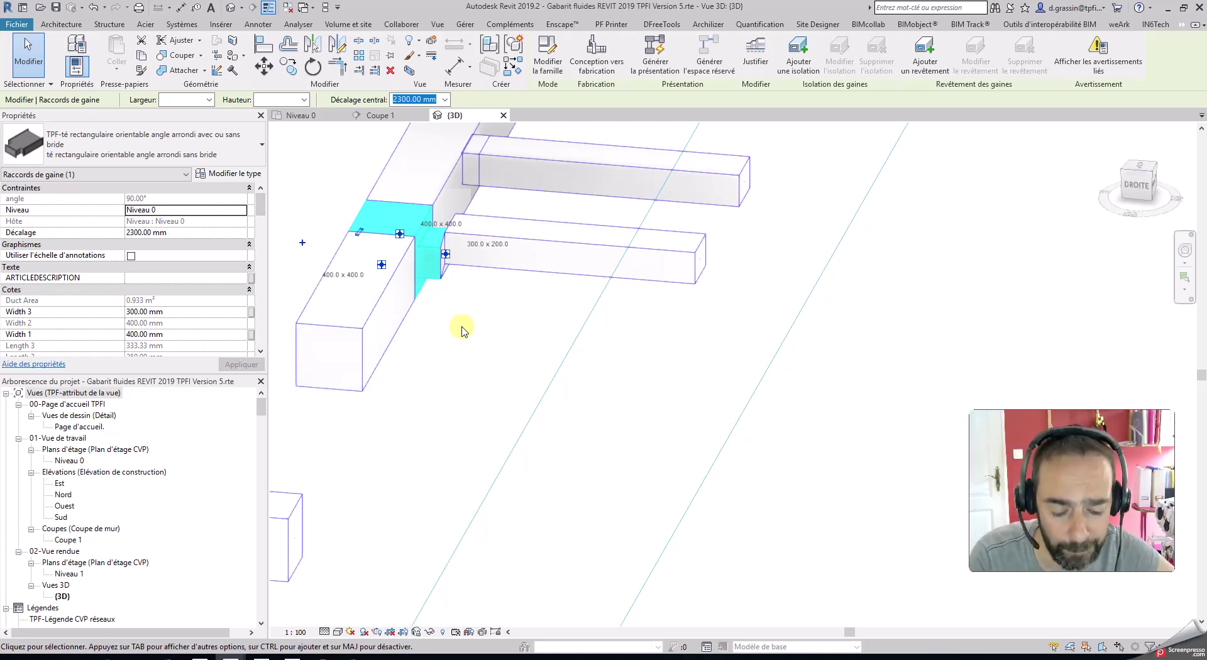
- Compare in 3D the vertical alignment of the tee-connected branch with the neighbouring tap-connected branch and the other rectangular run
{"action": "scroll", "coordinate": [463, 330], "scroll_direction": "down", "scroll_amount": 4}
{"action": "middle_click_drag", "start_coordinate": [466, 342], "coordinate": [624, 400], "text": "shift"}
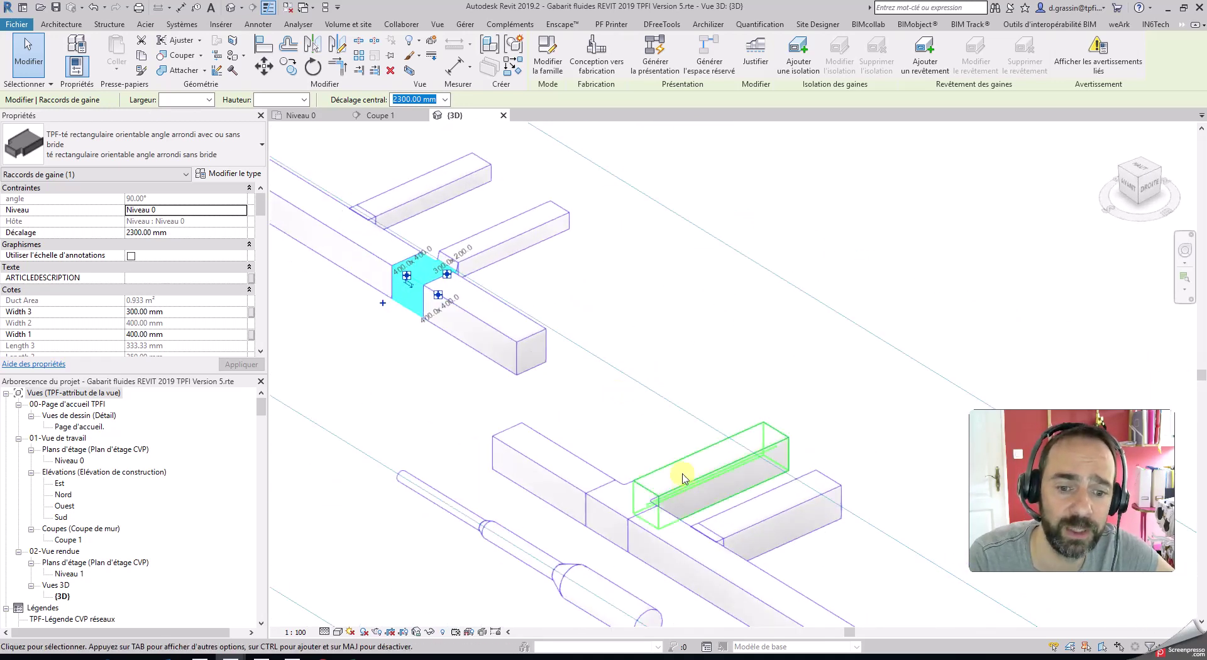
{"action": "scroll", "coordinate": [697, 503], "scroll_direction": "down", "scroll_amount": 2}
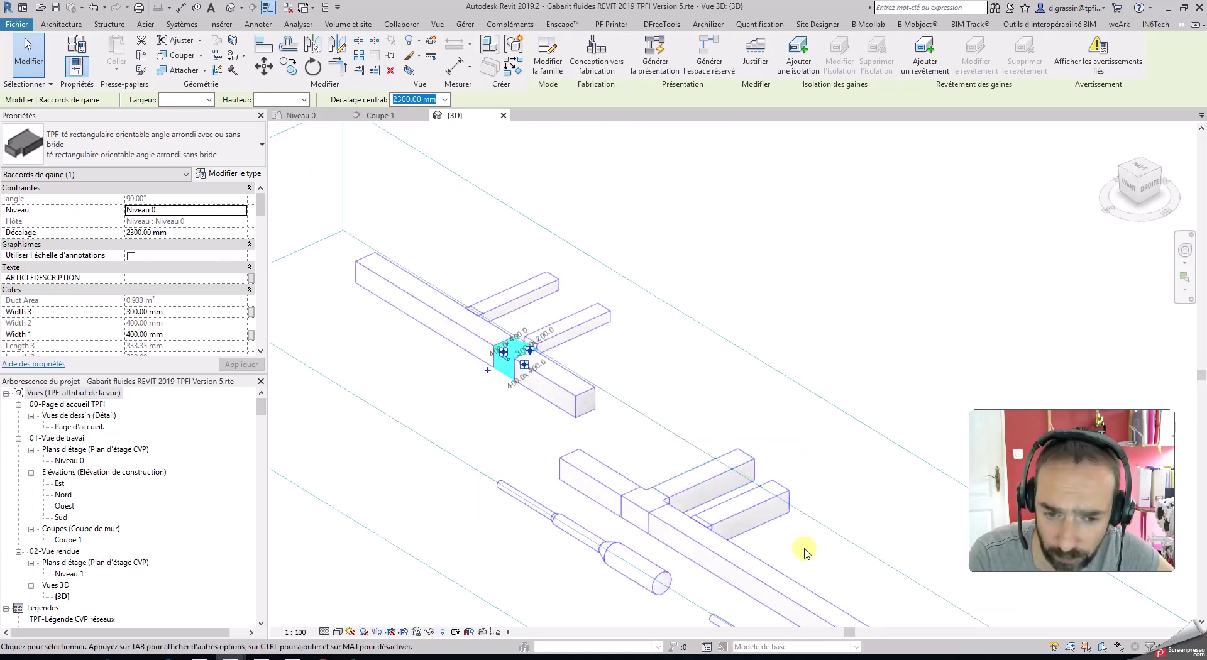
{"action": "scroll", "coordinate": [496, 340], "scroll_direction": "up", "scroll_amount": 2}
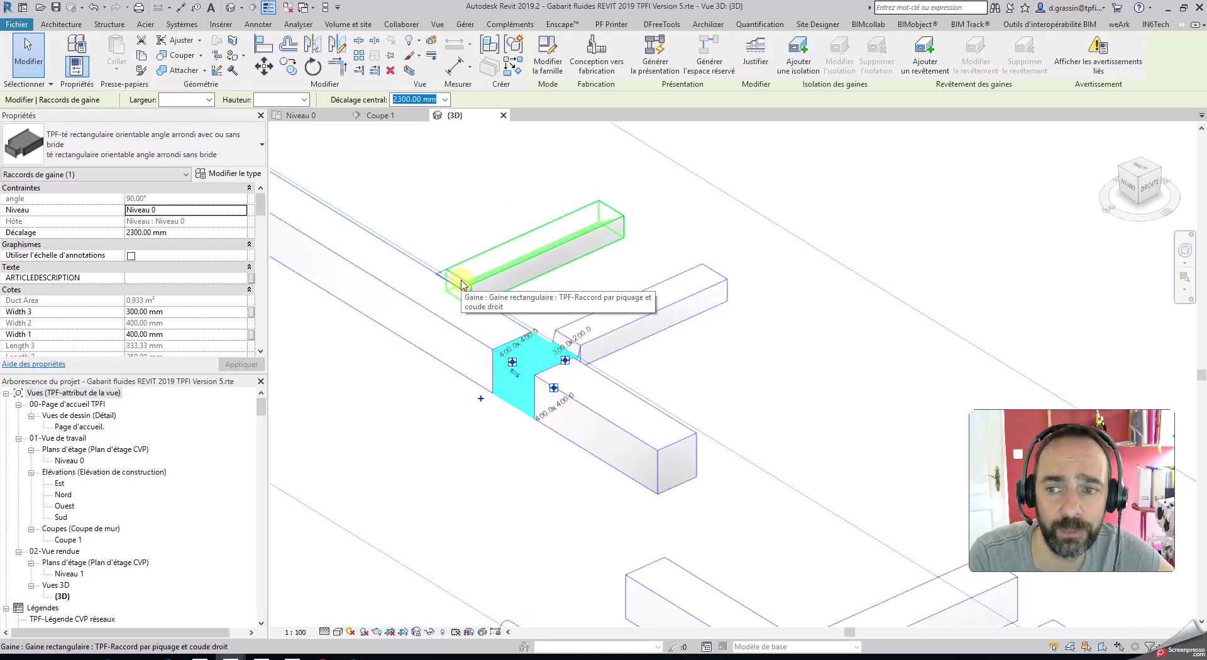
{"action": "scroll", "coordinate": [463, 284], "scroll_direction": "up", "scroll_amount": 2}
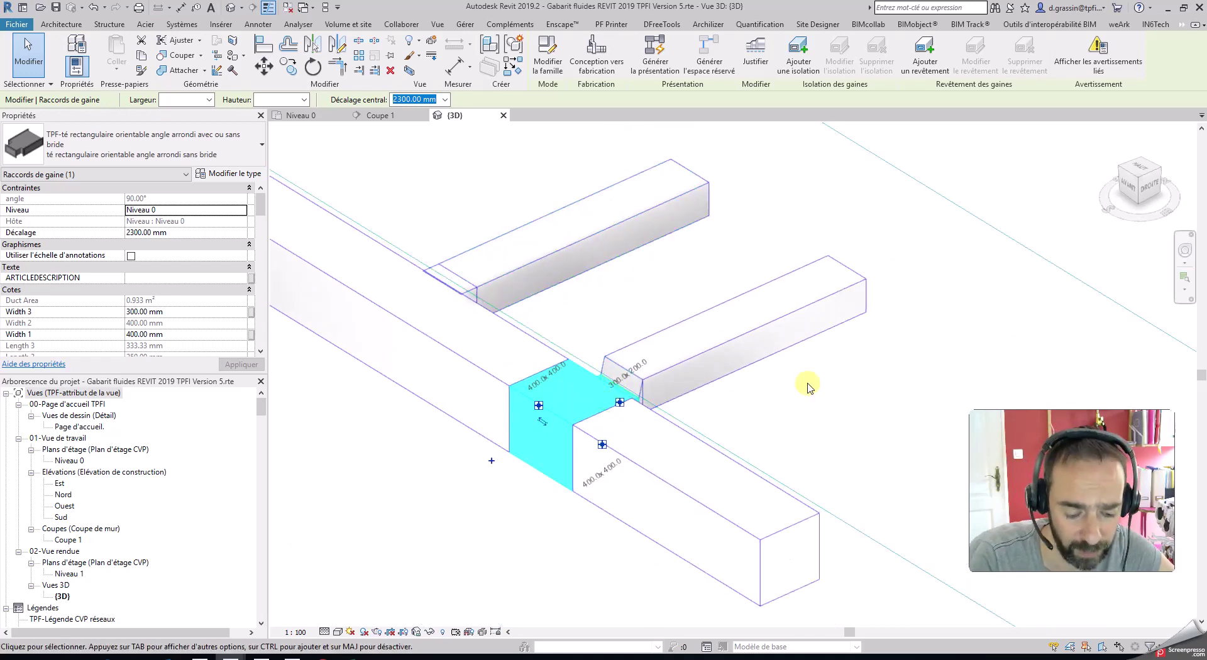
{"action": "scroll", "coordinate": [808, 386], "scroll_direction": "down", "scroll_amount": 3}
- In the Niveau 0 plan, draw a 200 mm diameter circular branch of type TPF-Raccord avec té et coude lisse upwards near the main duct's left end
{"action": "left_click", "coordinate": [304, 118]}
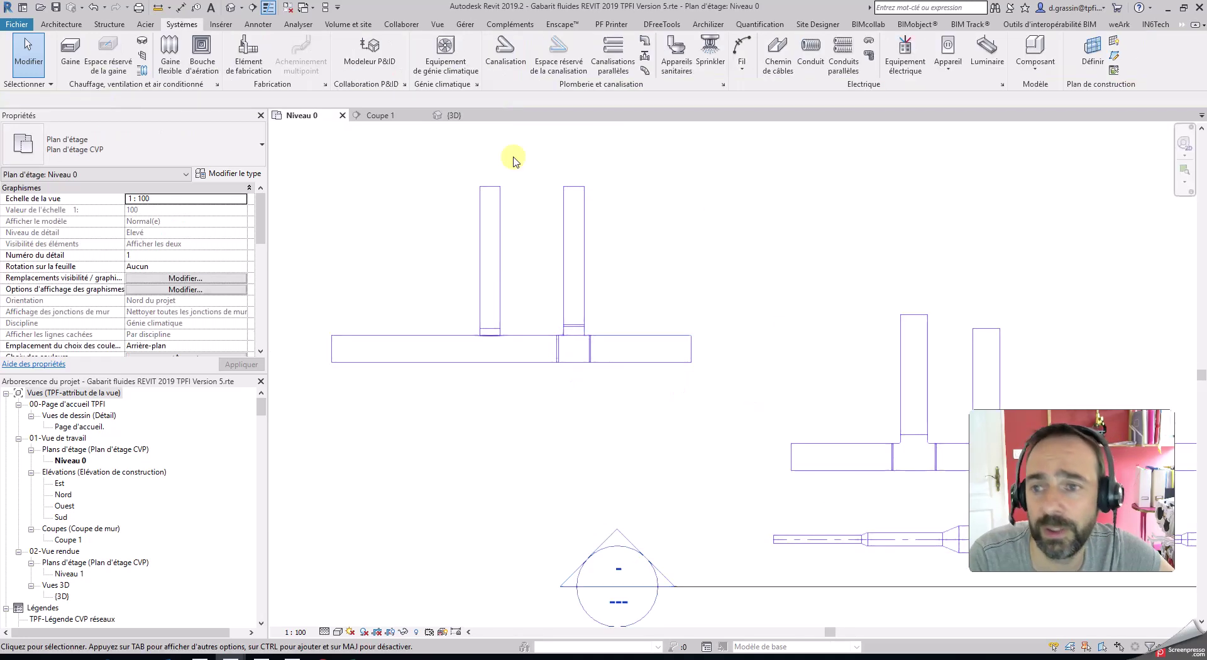
{"action": "left_click", "coordinate": [75, 50]}
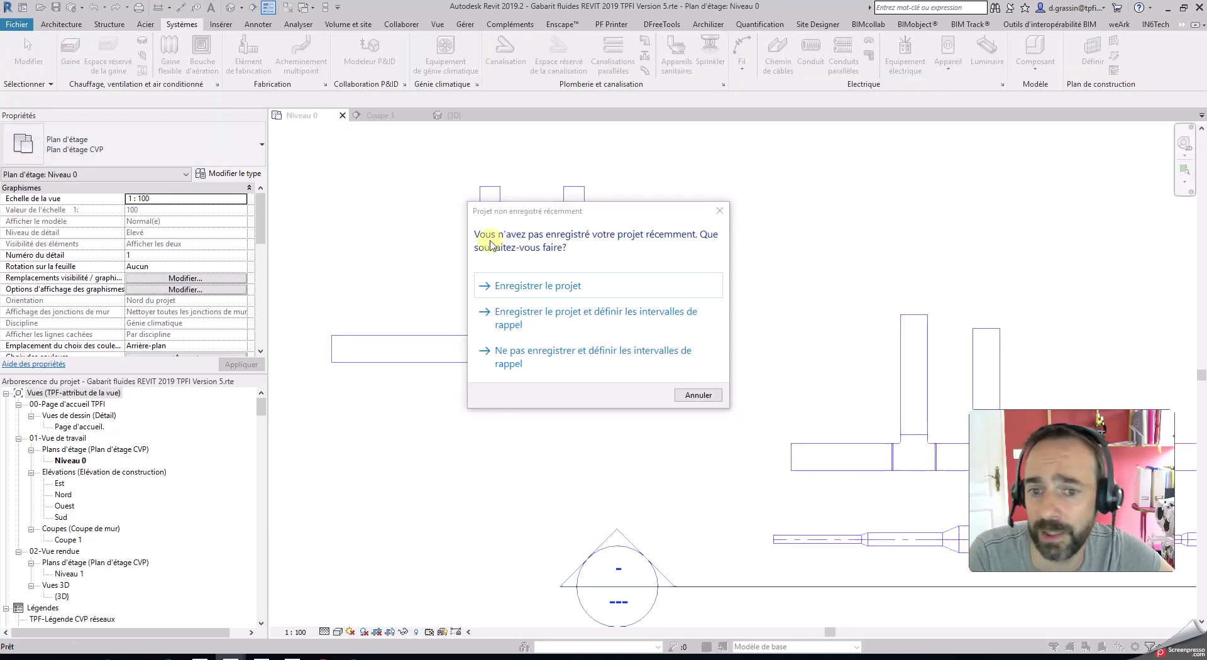
{"action": "left_click", "coordinate": [699, 395]}
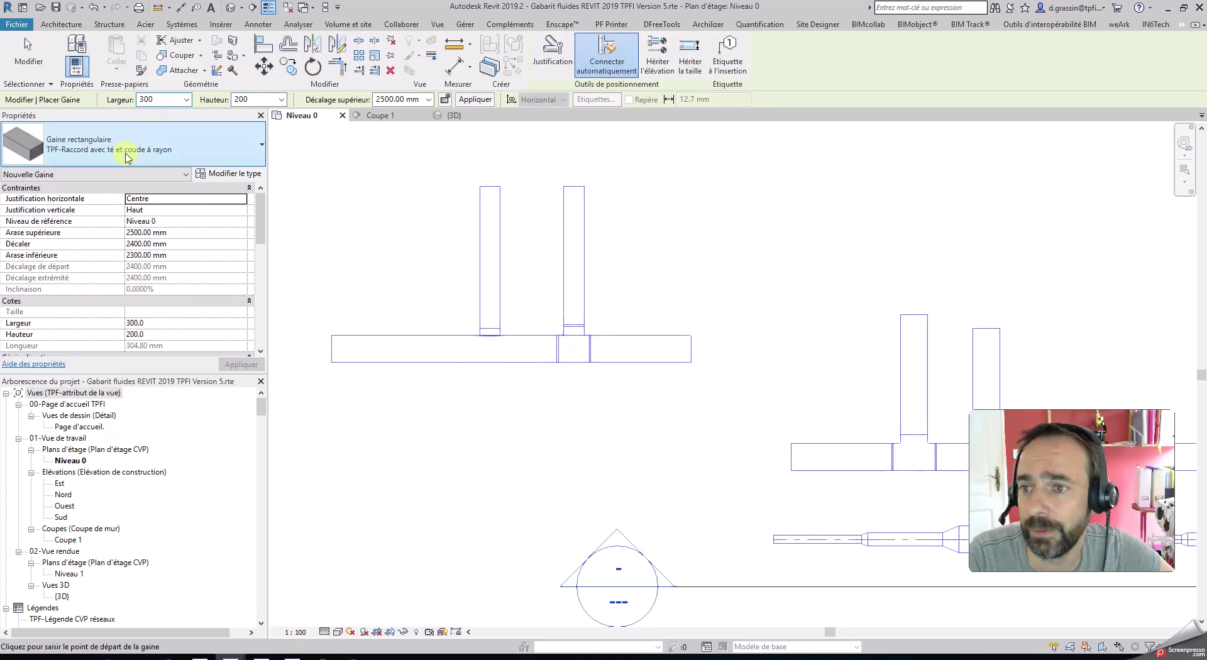
{"action": "left_click", "coordinate": [128, 157]}
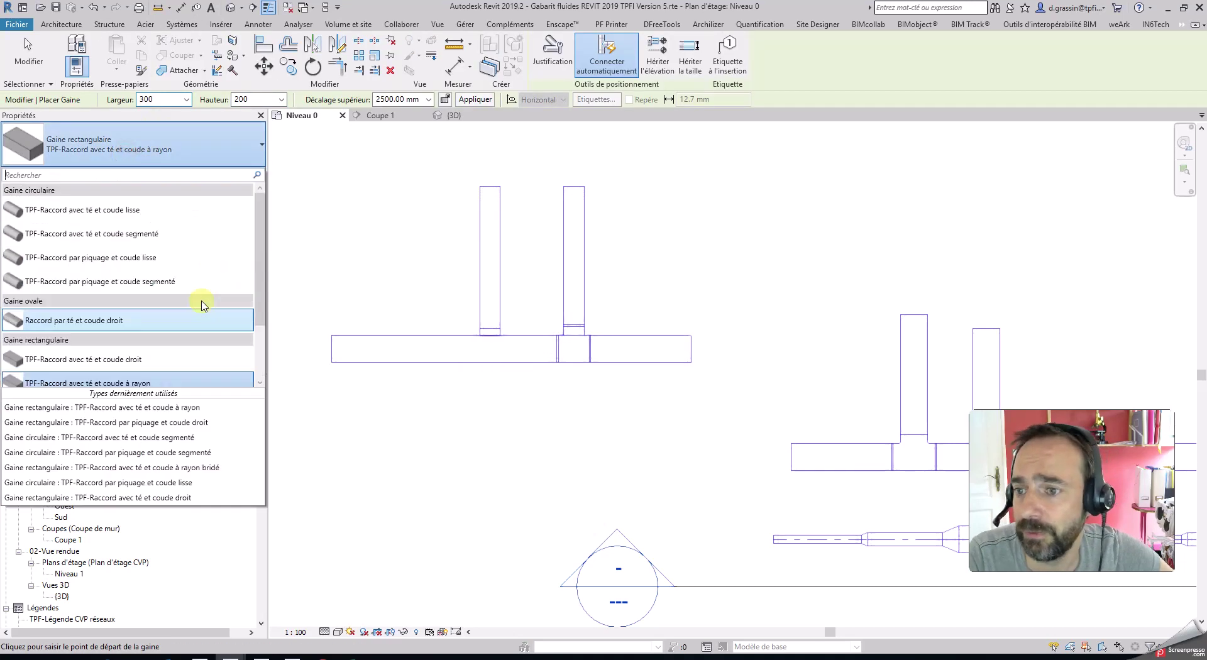
{"action": "left_click", "coordinate": [136, 212]}
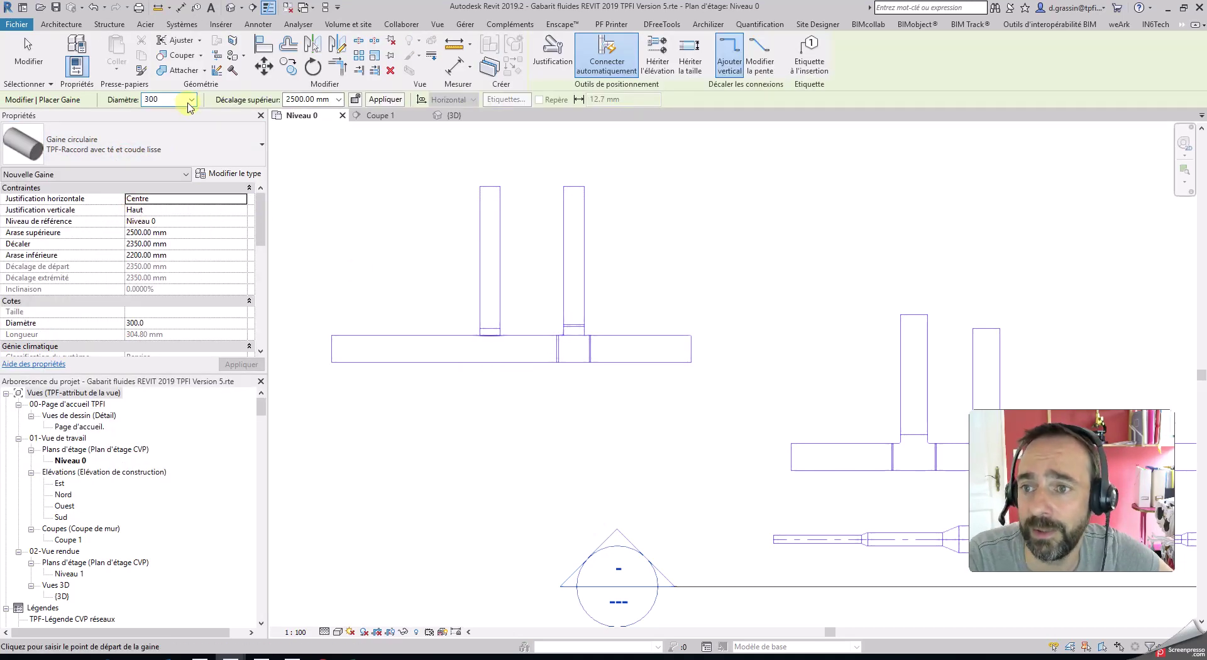
{"action": "left_click", "coordinate": [191, 100]}
{"action": "left_click", "coordinate": [167, 130]}
{"action": "left_click", "coordinate": [385, 335]}
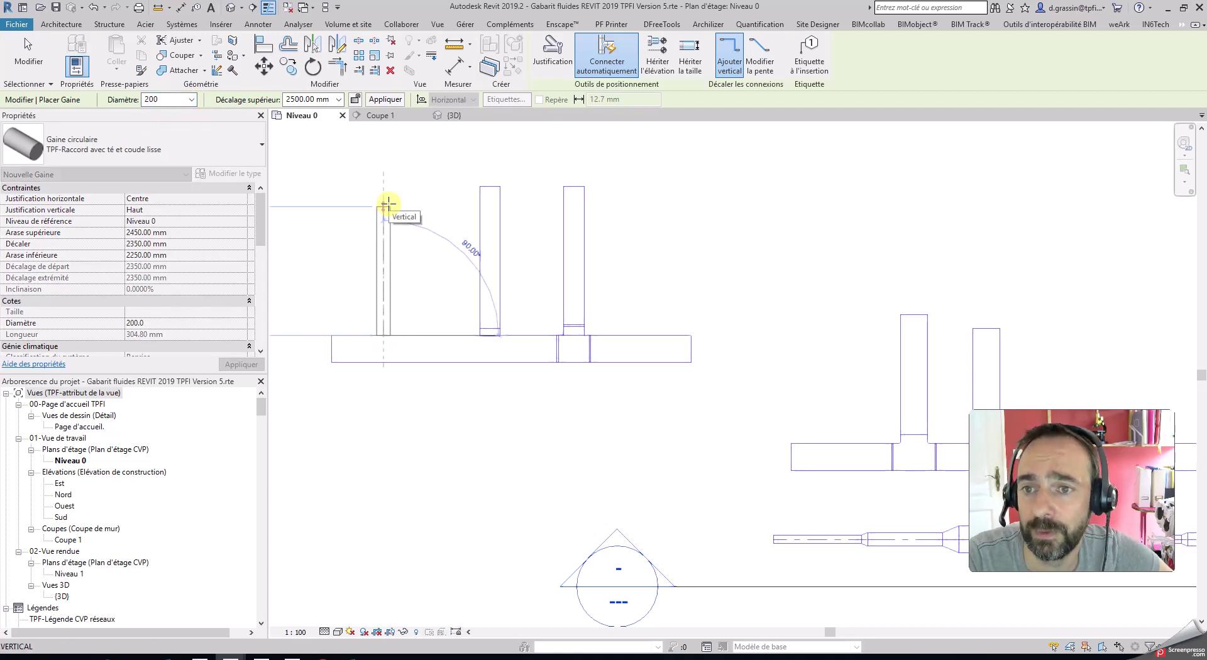
{"action": "left_click", "coordinate": [388, 205]}
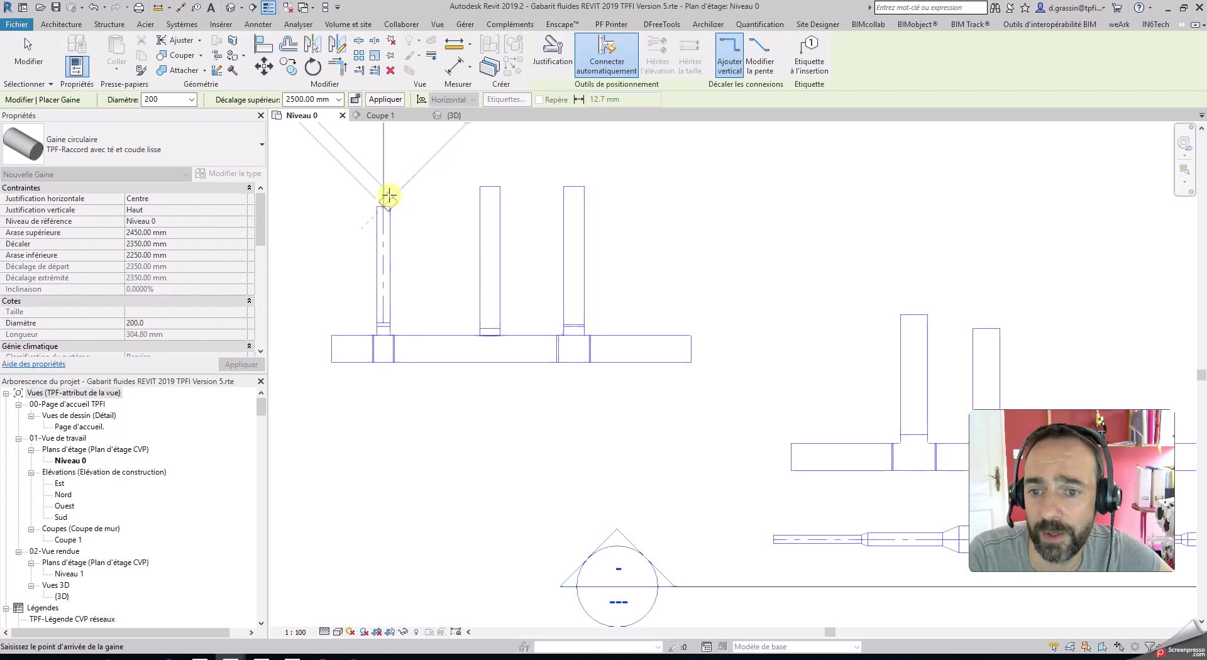
{"action": "key", "text": "Escape"}
{"action": "key", "text": "Escape"}
- Examine in 3D the rectangular-to-circular reducer between the main duct's tee and the 200 mm circular branch
{"action": "left_click", "coordinate": [444, 117]}
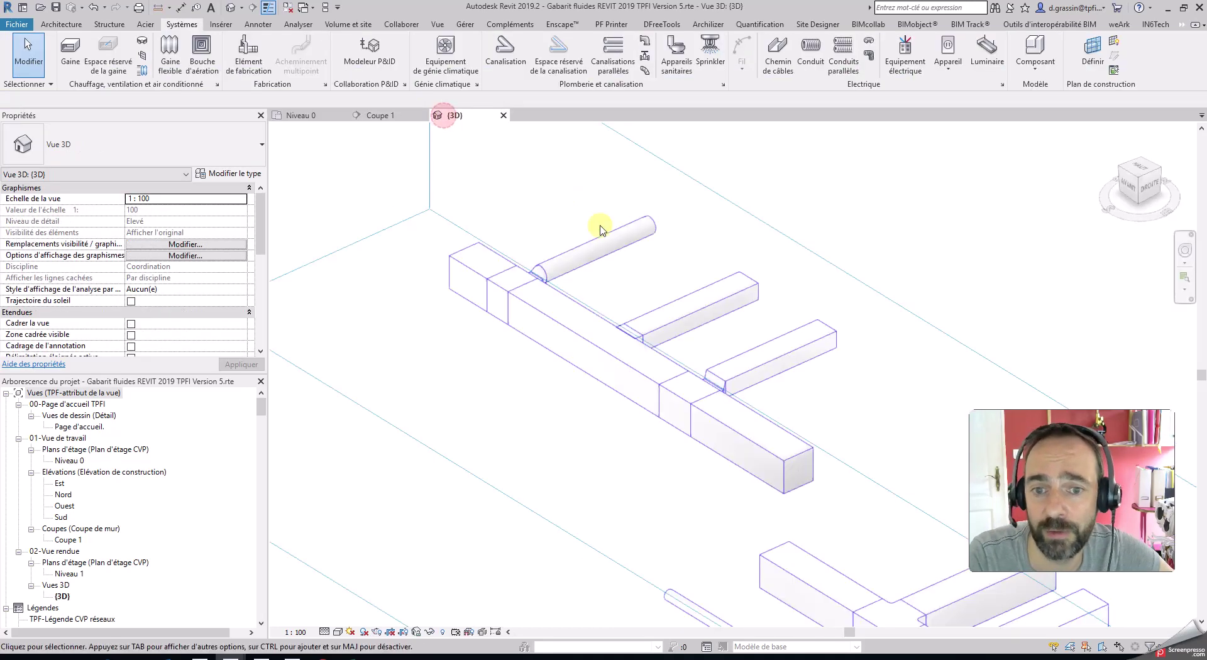
{"action": "scroll", "coordinate": [503, 270], "scroll_direction": "up", "scroll_amount": 5}
{"action": "left_click", "coordinate": [615, 259]}
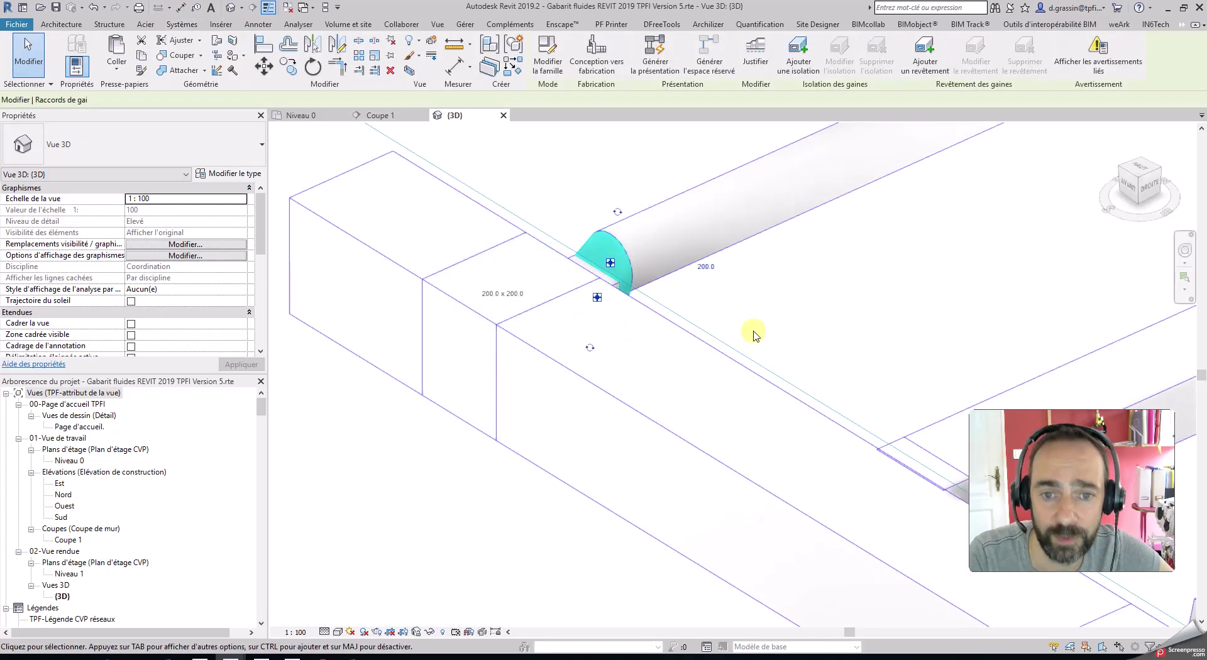
{"action": "mouse_move", "coordinate": [817, 321]}
{"action": "middle_mouse_down", "text": "shift"}
{"action": "mouse_move", "coordinate": [838, 339]}
{"action": "mouse_move", "coordinate": [755, 300]}
{"action": "mouse_move", "coordinate": [729, 262]}
{"action": "mouse_move", "coordinate": [755, 300]}
{"action": "mouse_move", "coordinate": [820, 324]}
{"action": "middle_mouse_up", "text": "shift"}
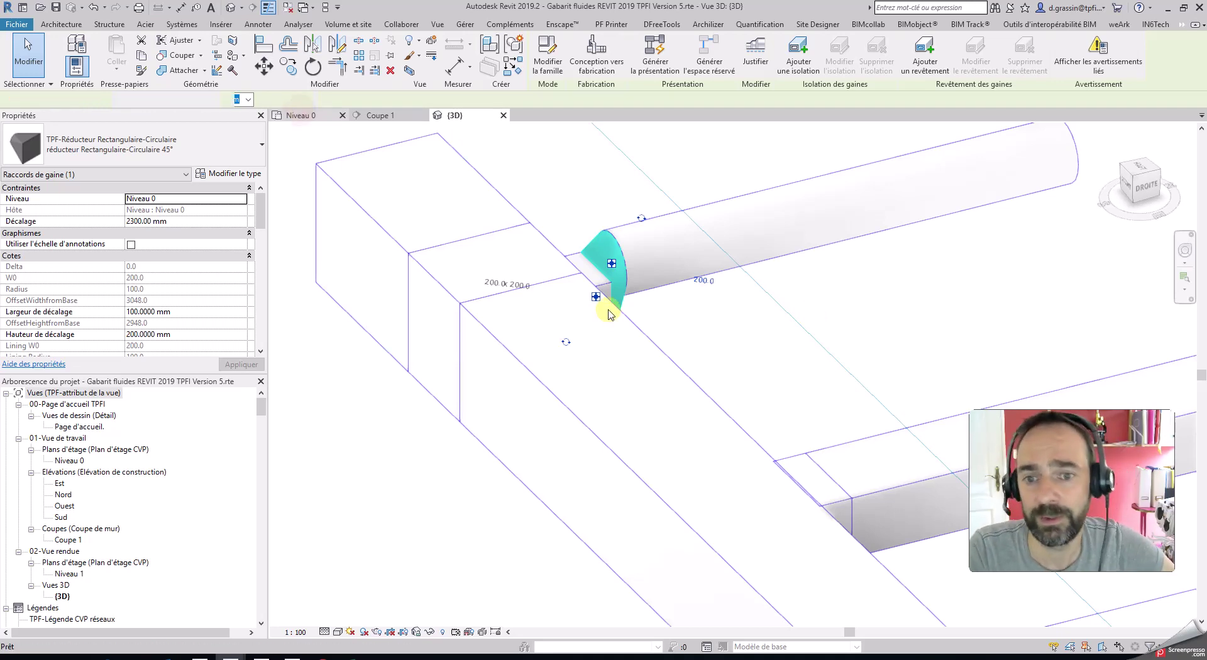
- In the Niveau 0 plan, draw a 200 mm circular TPF-Raccord par piquage et coude lisse branch, about 1970 mm long, with 2500 mm top offset, beside the first
{"action": "left_click", "coordinate": [299, 115]}
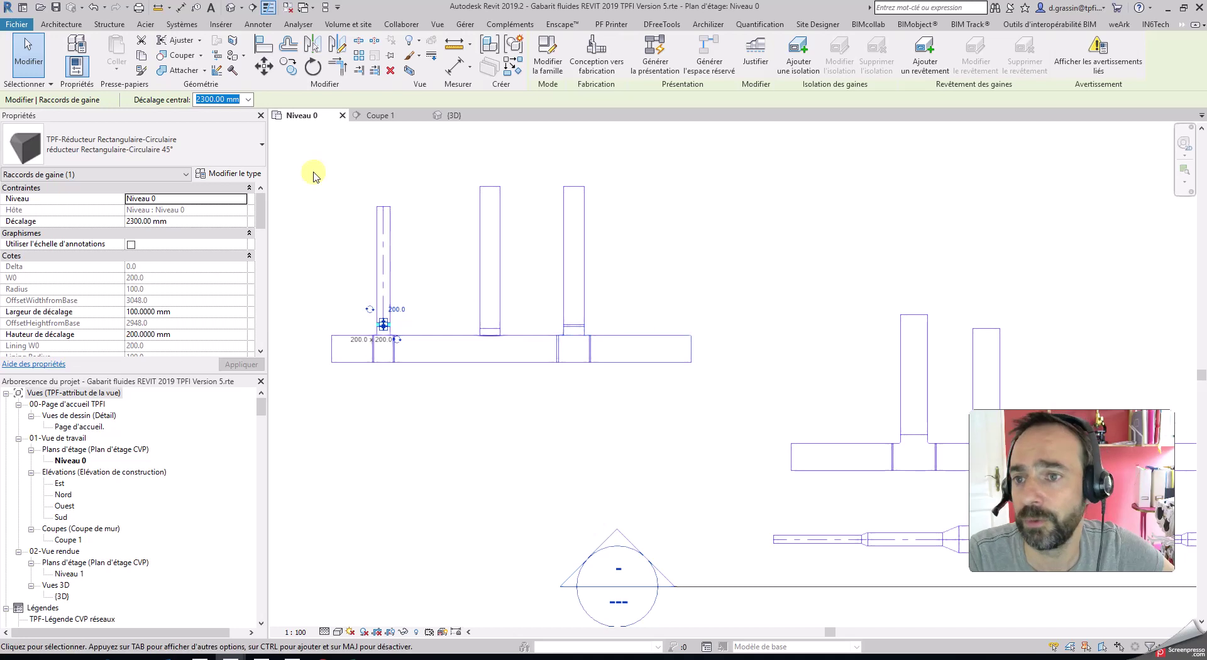
{"action": "left_click", "coordinate": [144, 27]}
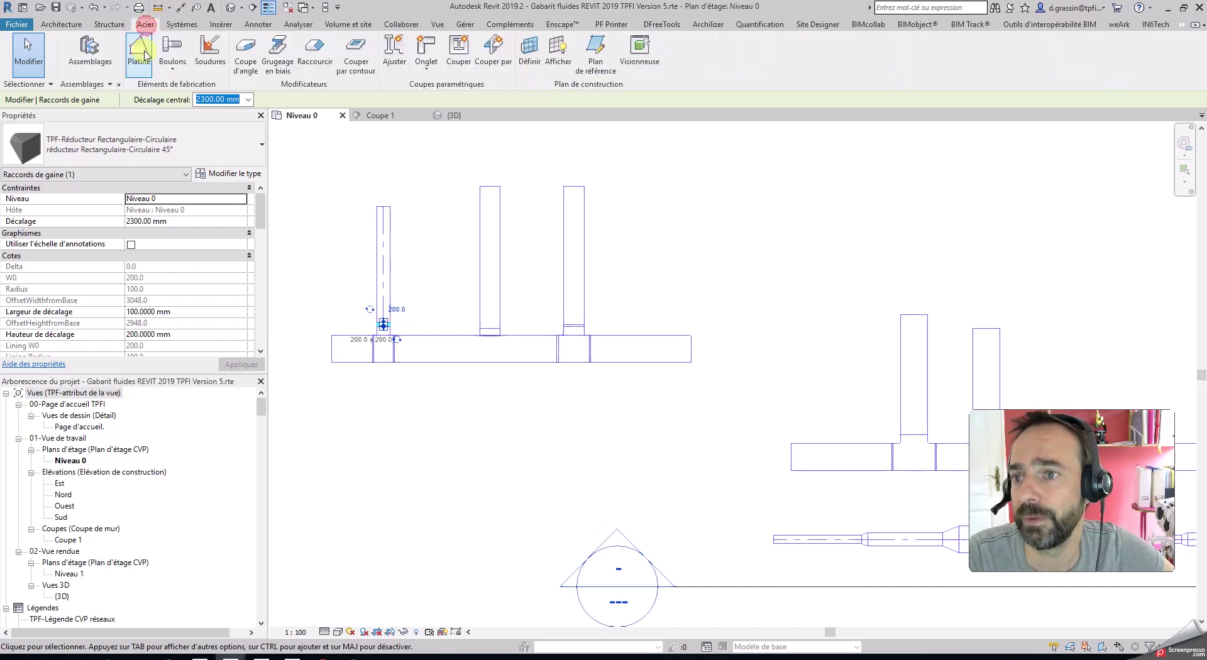
{"action": "left_click", "coordinate": [182, 24]}
{"action": "left_click", "coordinate": [71, 55]}
{"action": "left_click", "coordinate": [189, 147]}
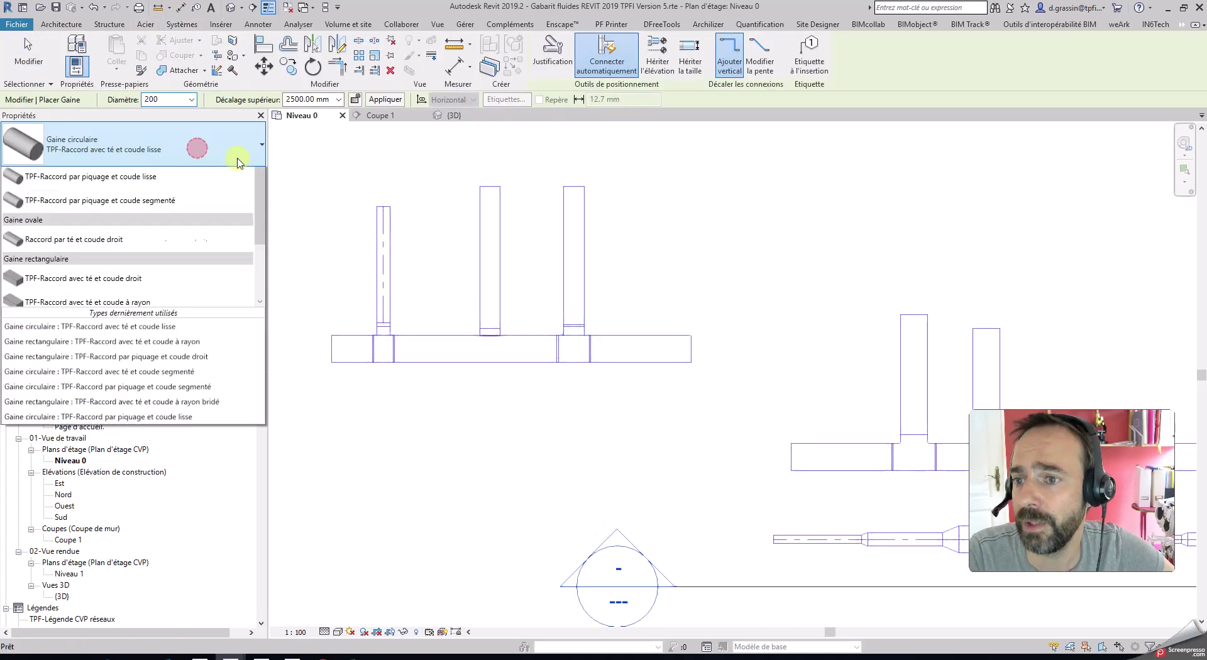
{"action": "left_click", "coordinate": [106, 259]}
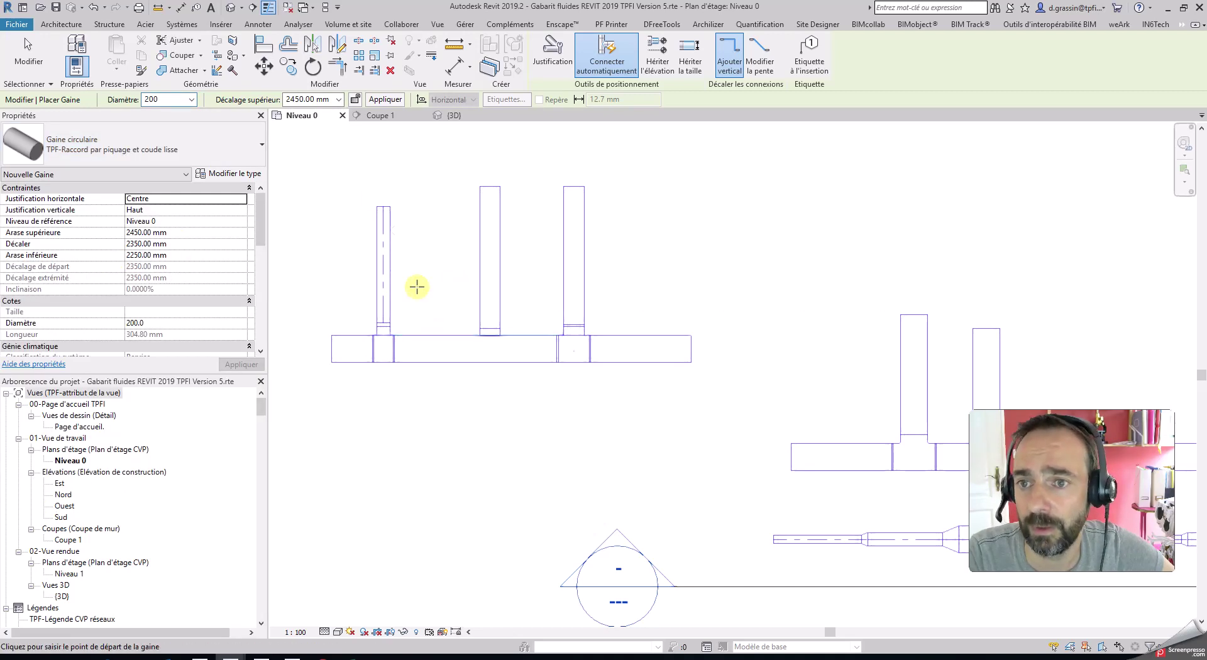
{"action": "left_click", "coordinate": [318, 99]}
{"action": "type", "text": "2500"}
{"action": "key", "text": "Return"}
{"action": "left_click", "coordinate": [435, 336]}
{"action": "left_click", "coordinate": [433, 199]}
{"action": "key", "text": "Escape"}
{"action": "key", "text": "Escape"}
{"action": "scroll", "coordinate": [466, 347], "scroll_direction": "up", "scroll_amount": 1}
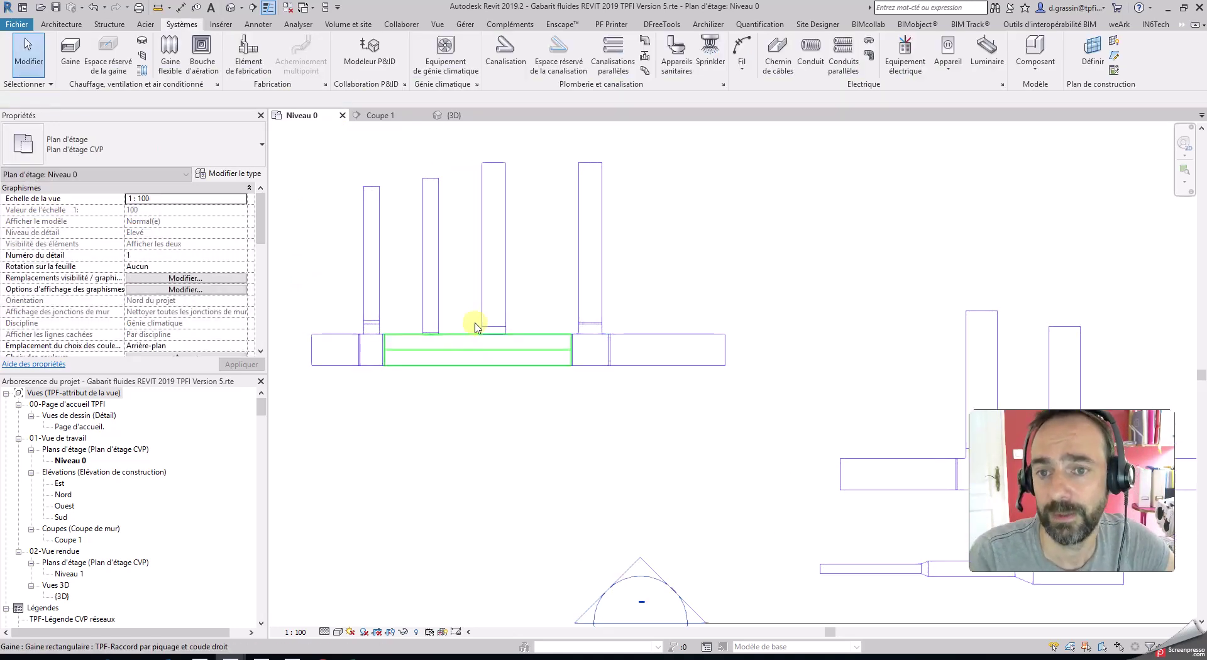
- Examine in 3D the elevations of the 200 mm circular tap branch and the adjacent 300 x 200 rectangular tap branch
{"action": "left_click", "coordinate": [450, 115]}
{"action": "scroll", "coordinate": [701, 339], "scroll_direction": "up", "scroll_amount": 5}
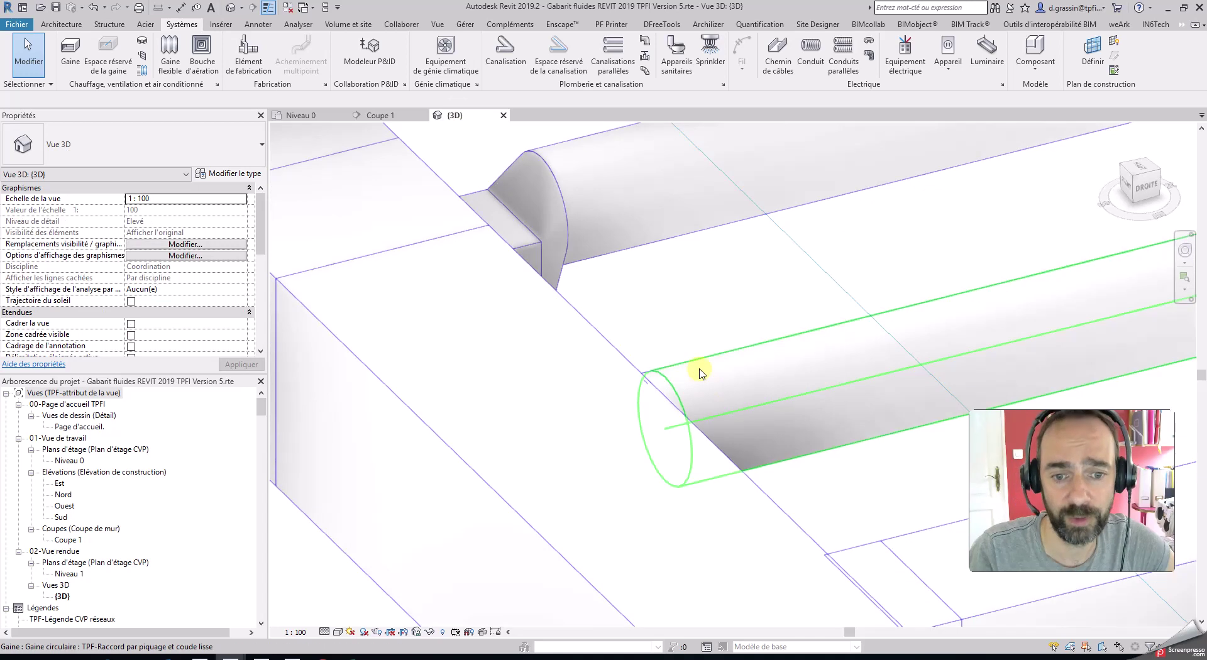
{"action": "left_click", "coordinate": [836, 422]}
{"action": "middle_click_drag", "start_coordinate": [836, 421], "coordinate": [729, 385], "text": "shift"}
{"action": "scroll", "coordinate": [722, 374], "scroll_direction": "down", "scroll_amount": 2}
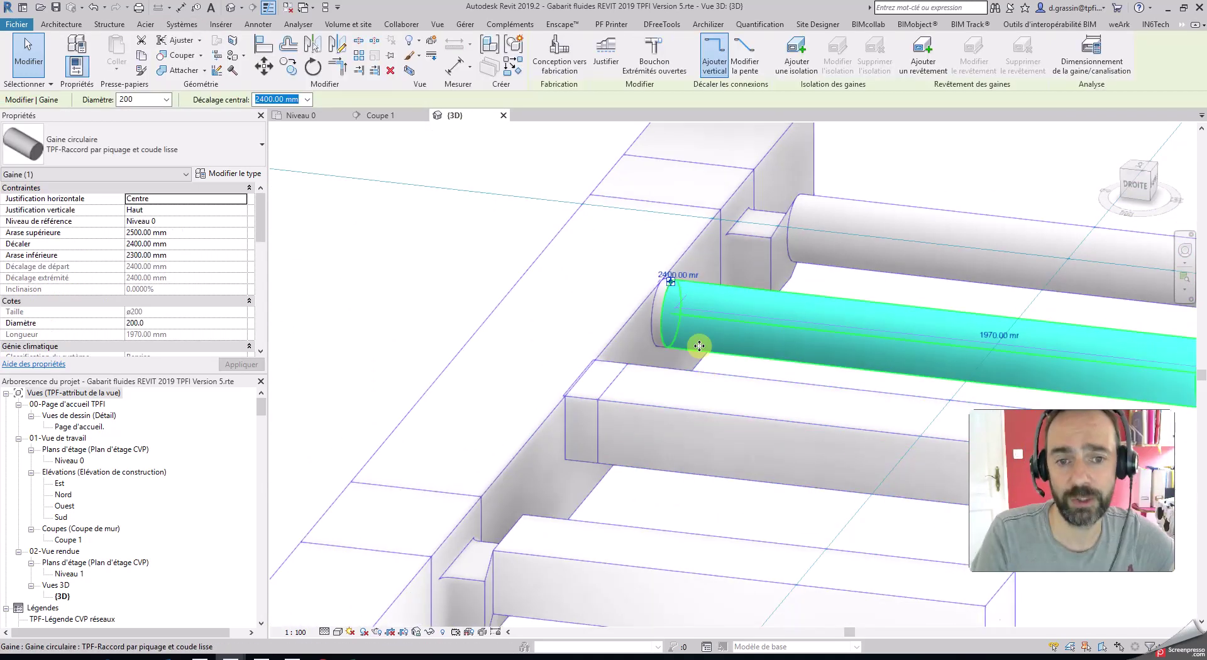
{"action": "left_click", "coordinate": [301, 99]}
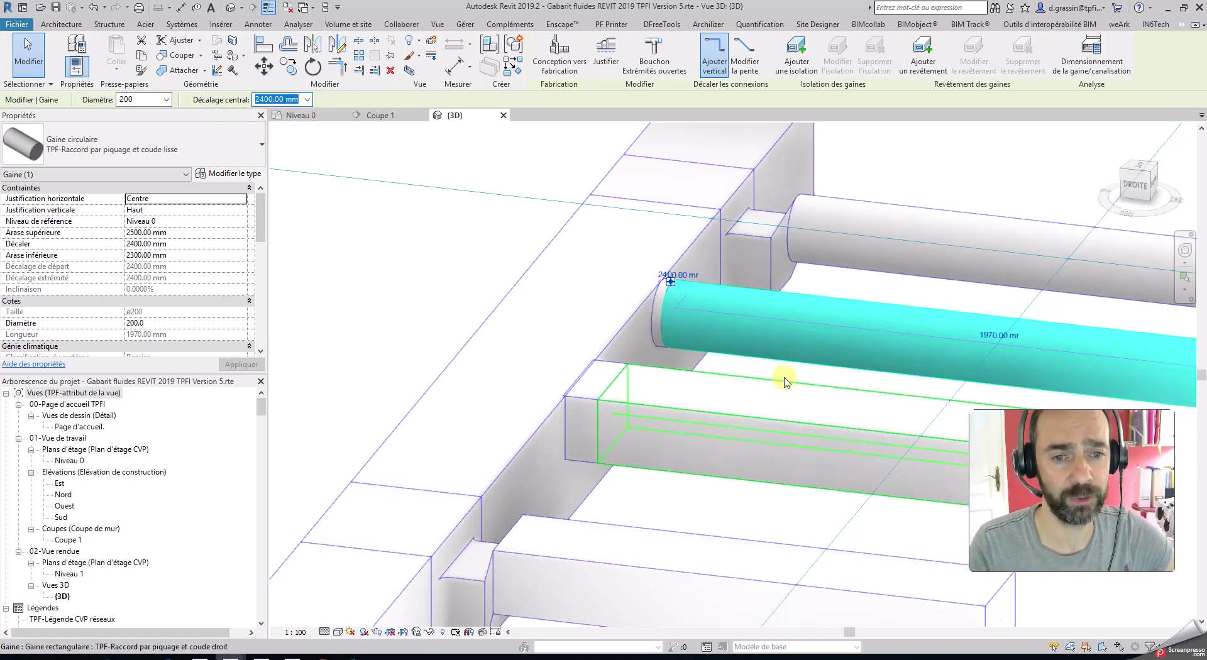
{"action": "left_click", "coordinate": [707, 413]}
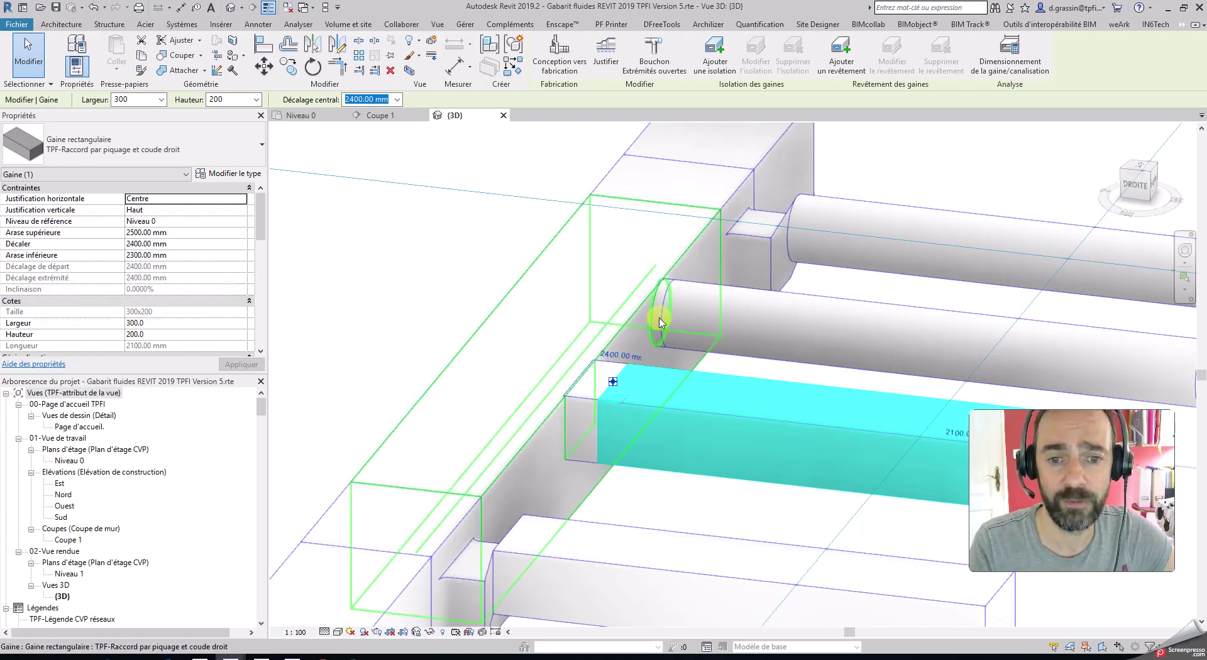
- Set the top elevation (Arase supérieure) of the circular tap branch to 2450 mm
{"action": "left_click", "coordinate": [906, 316]}
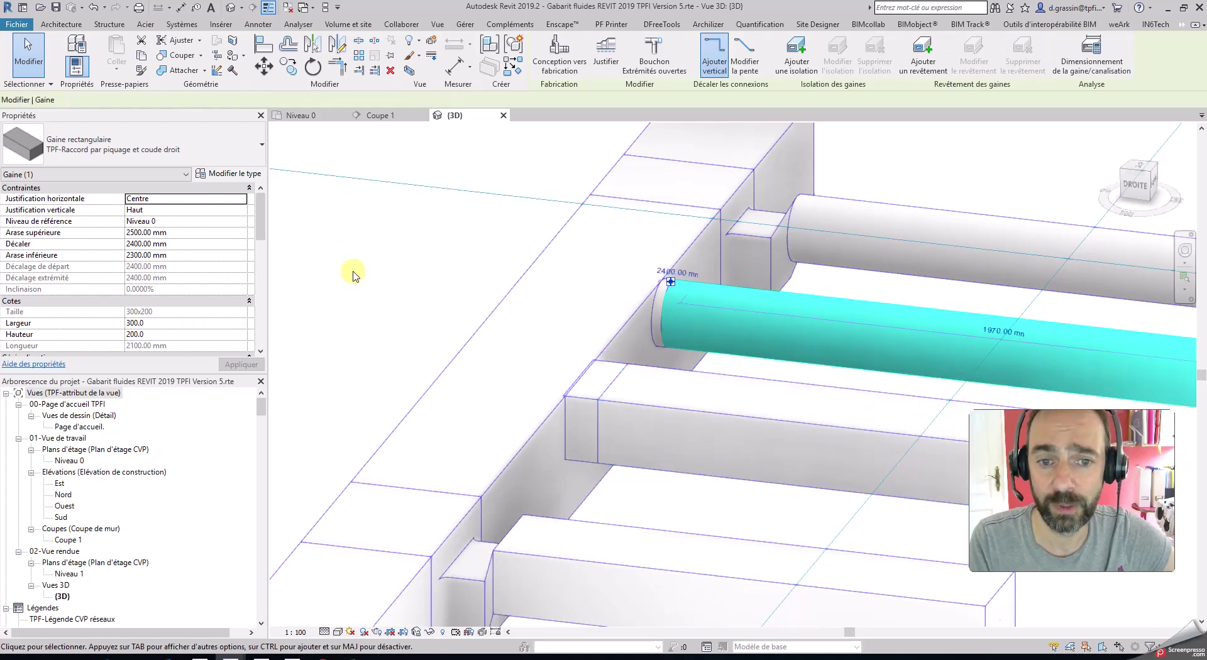
{"action": "left_click", "coordinate": [198, 233]}
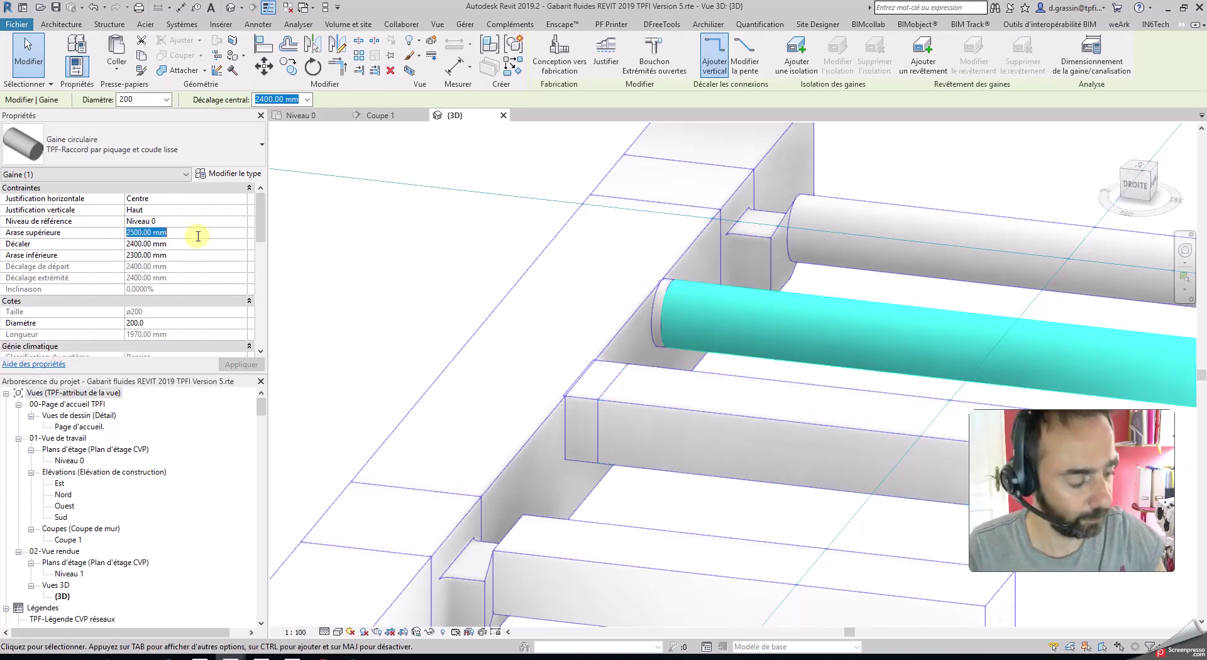
{"action": "type", "text": "245"}
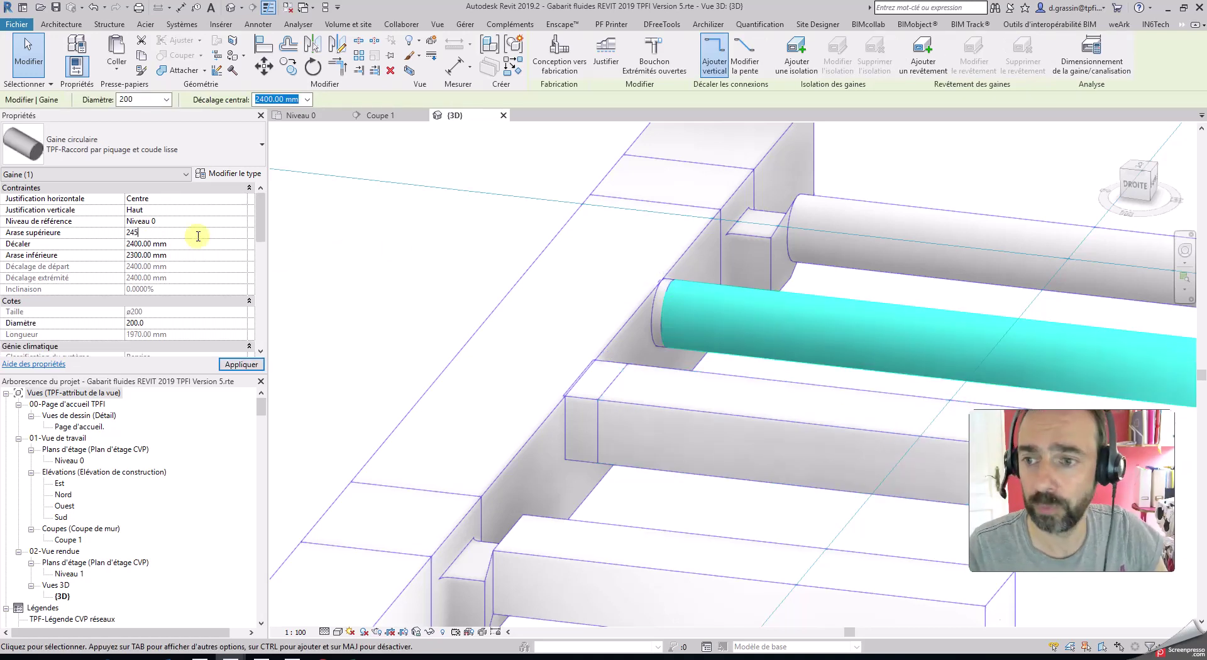
{"action": "type", "text": "0"}
{"action": "key", "text": "Return"}
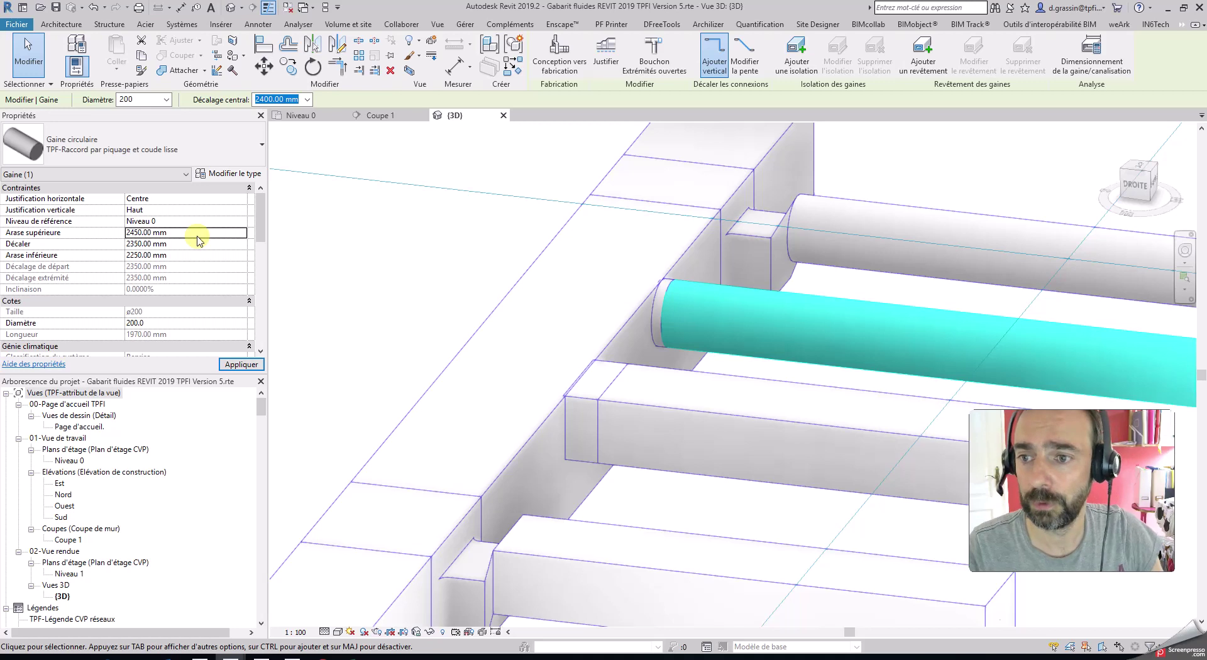
{"action": "left_click", "coordinate": [240, 364]}
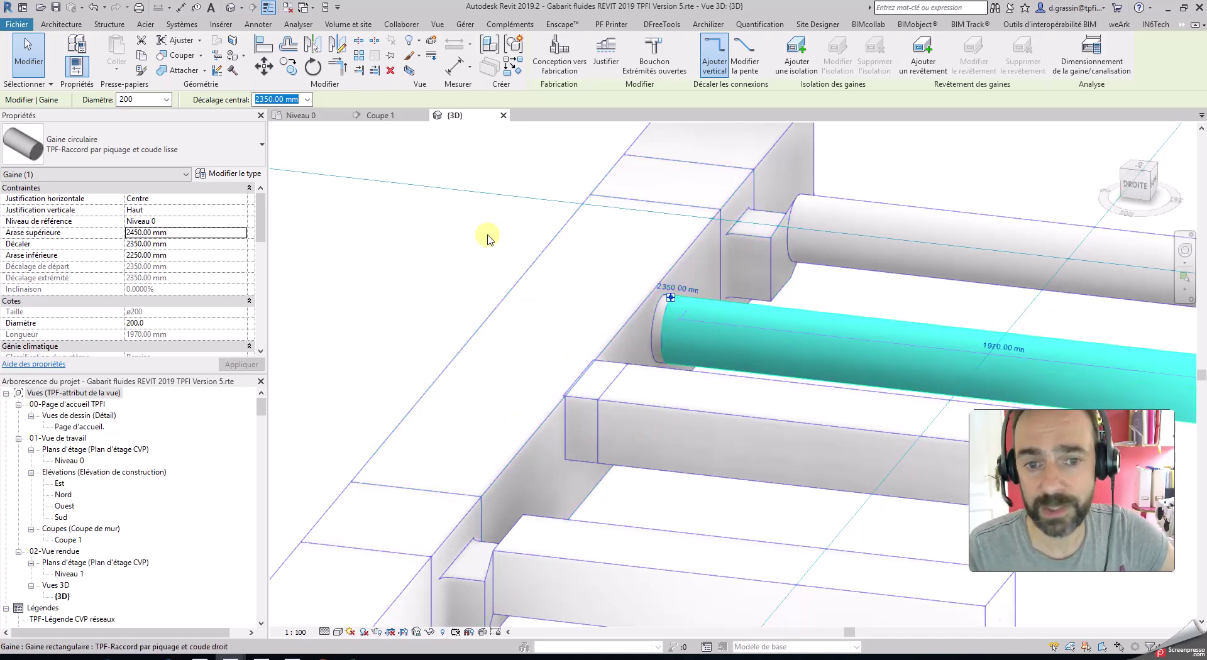
- Set the top elevation (Arase supérieure) of the 200 mm circular tap branch to 2550 mm
{"action": "left_click", "coordinate": [210, 233]}
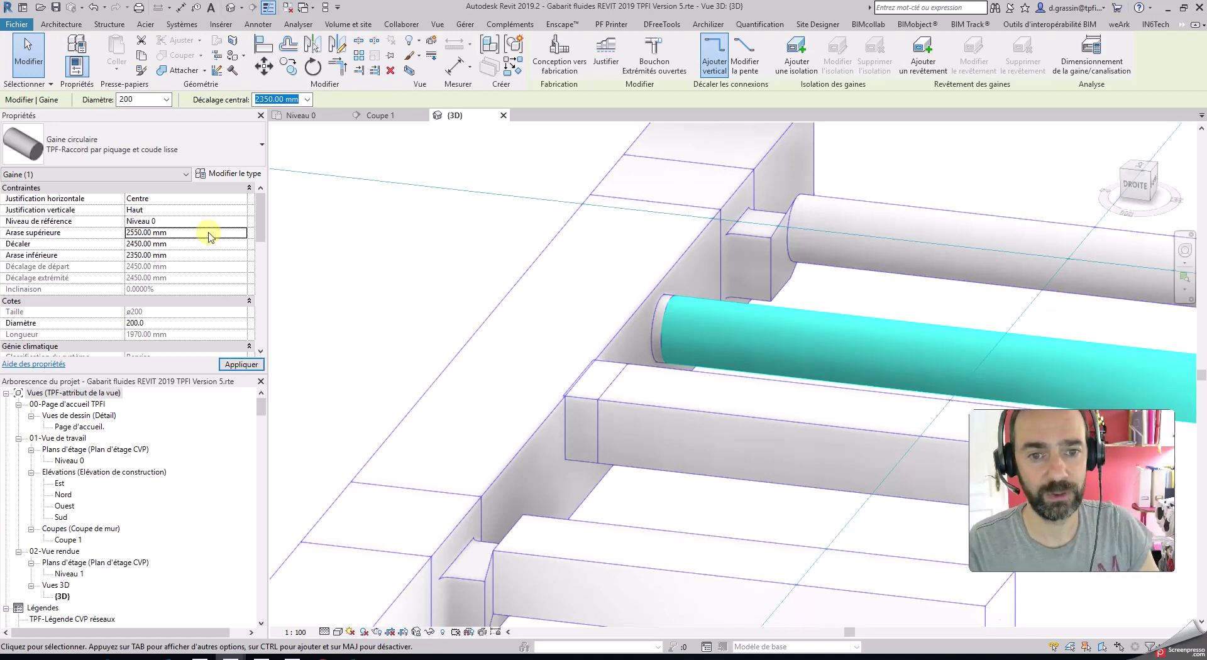
{"action": "left_click", "coordinate": [242, 364]}
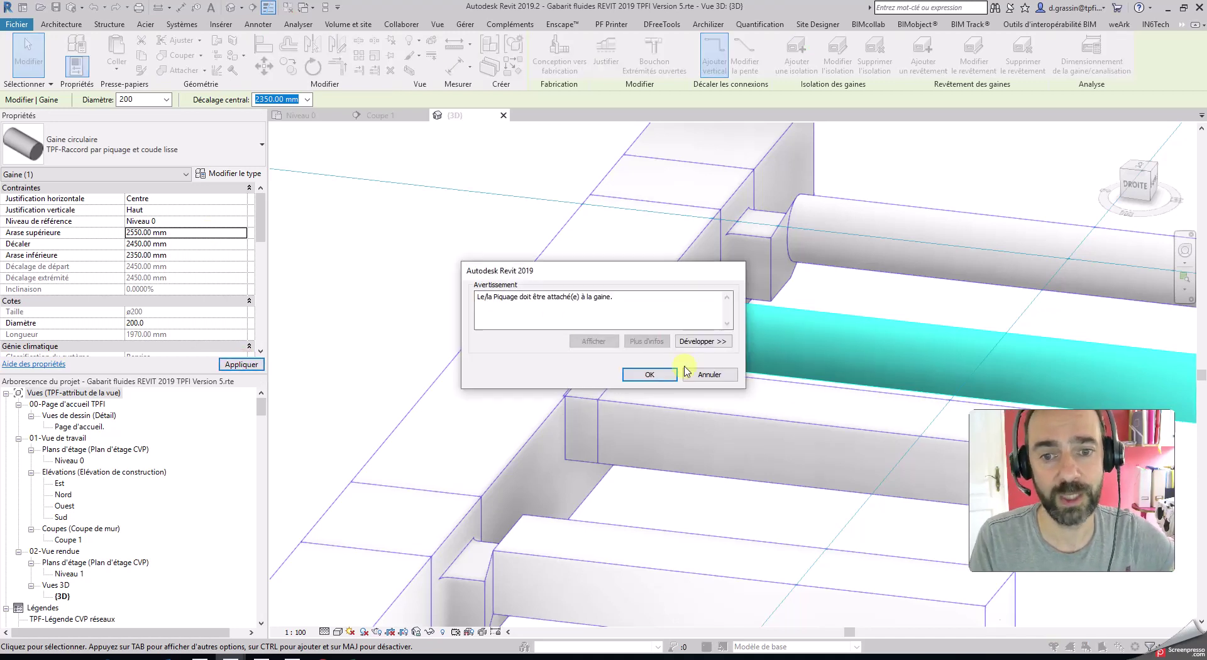
{"action": "left_click", "coordinate": [666, 376]}
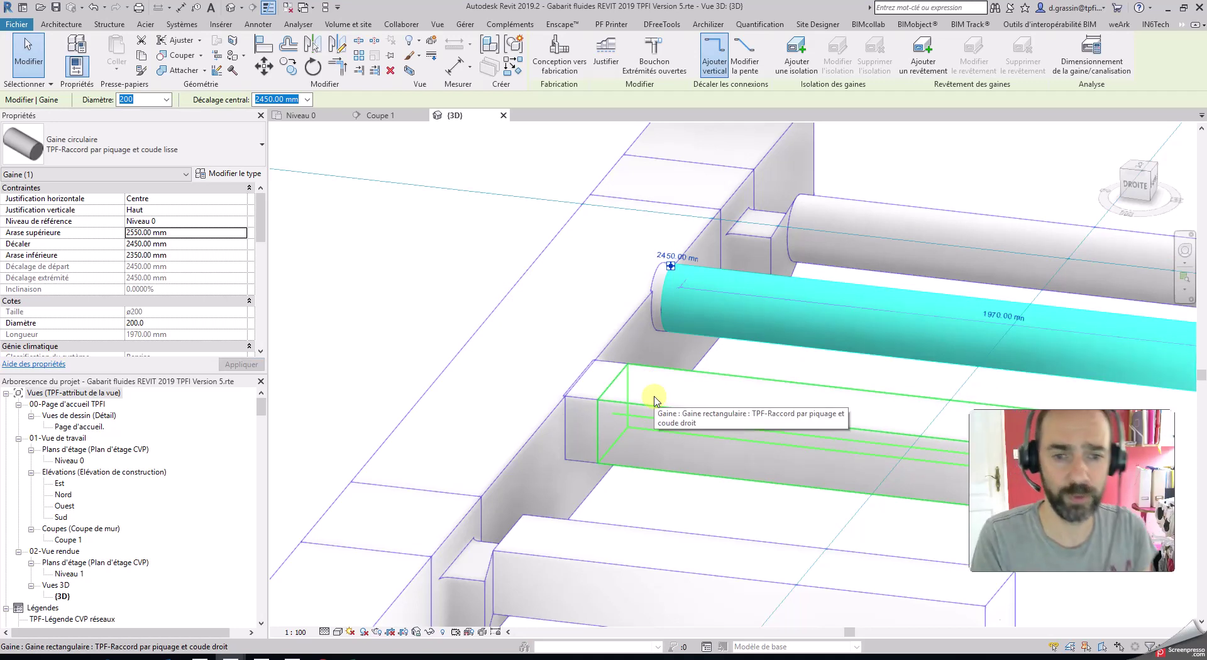
{"action": "left_click", "coordinate": [399, 313]}
- Examine in 3D, from the front and from above, how the circular and rectangular tee and tap branches join the main duct
{"action": "scroll", "coordinate": [478, 380], "scroll_direction": "down", "scroll_amount": 2}
{"action": "middle_click_drag", "start_coordinate": [583, 435], "coordinate": [812, 486], "text": "shift"}
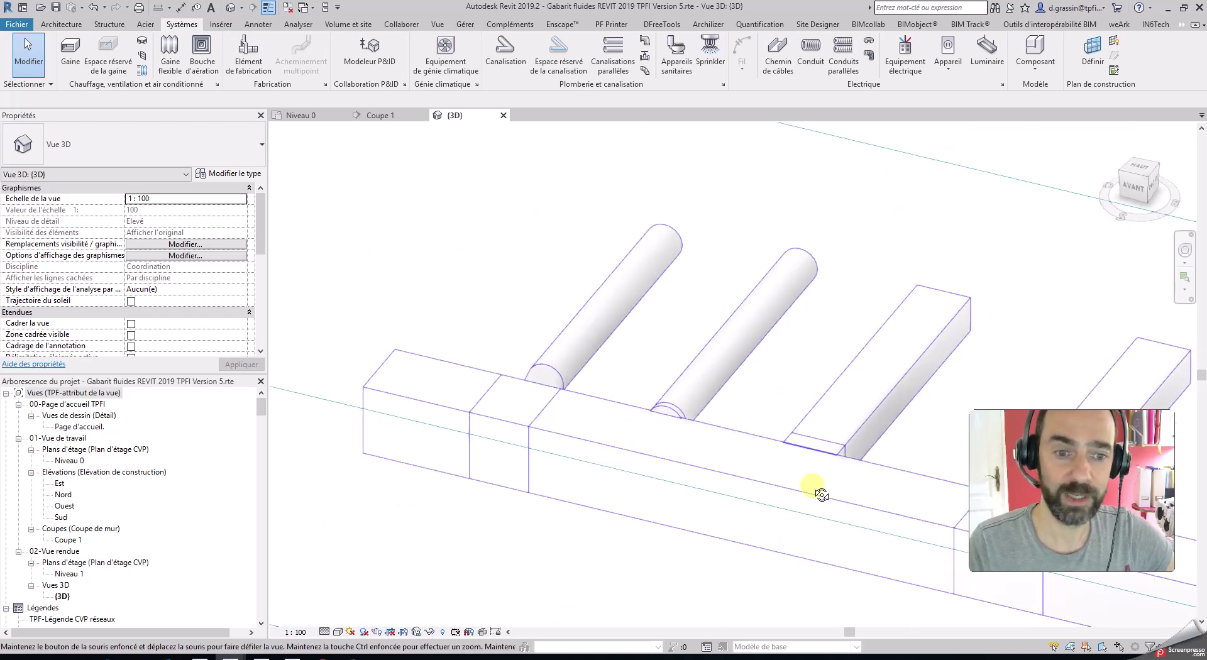
{"action": "scroll", "coordinate": [911, 436], "scroll_direction": "down", "scroll_amount": 2}
{"action": "middle_click_drag", "start_coordinate": [911, 436], "coordinate": [796, 339]}
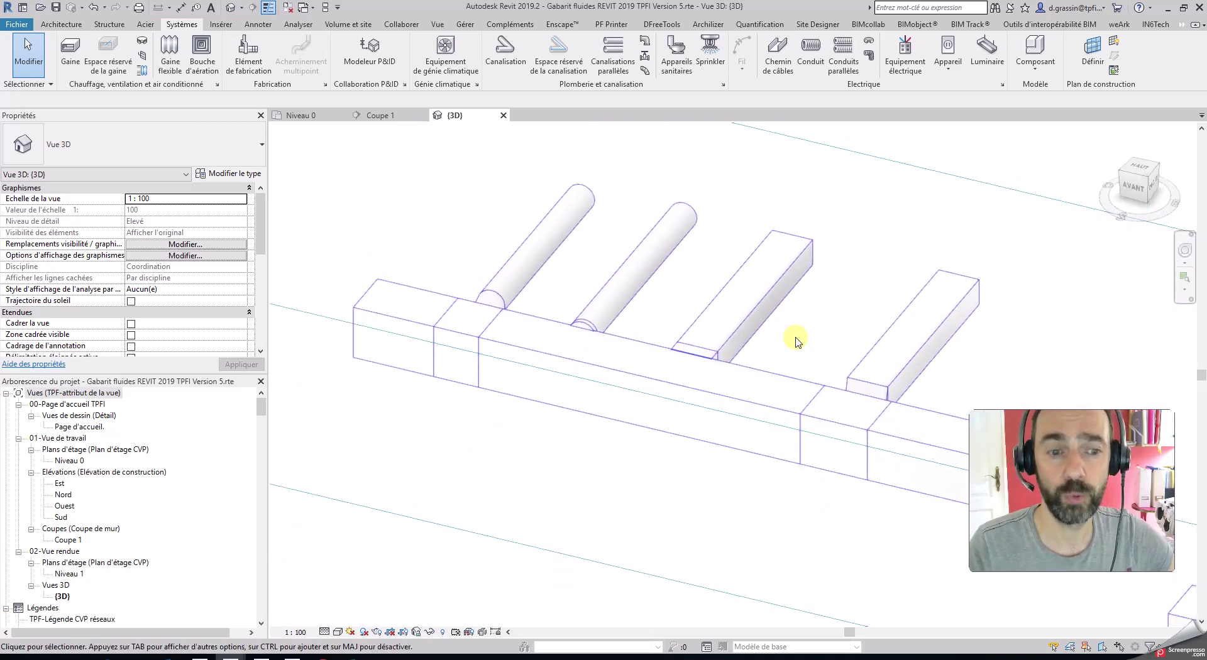
{"action": "middle_click_drag", "start_coordinate": [767, 478], "coordinate": [811, 508], "text": "shift"}
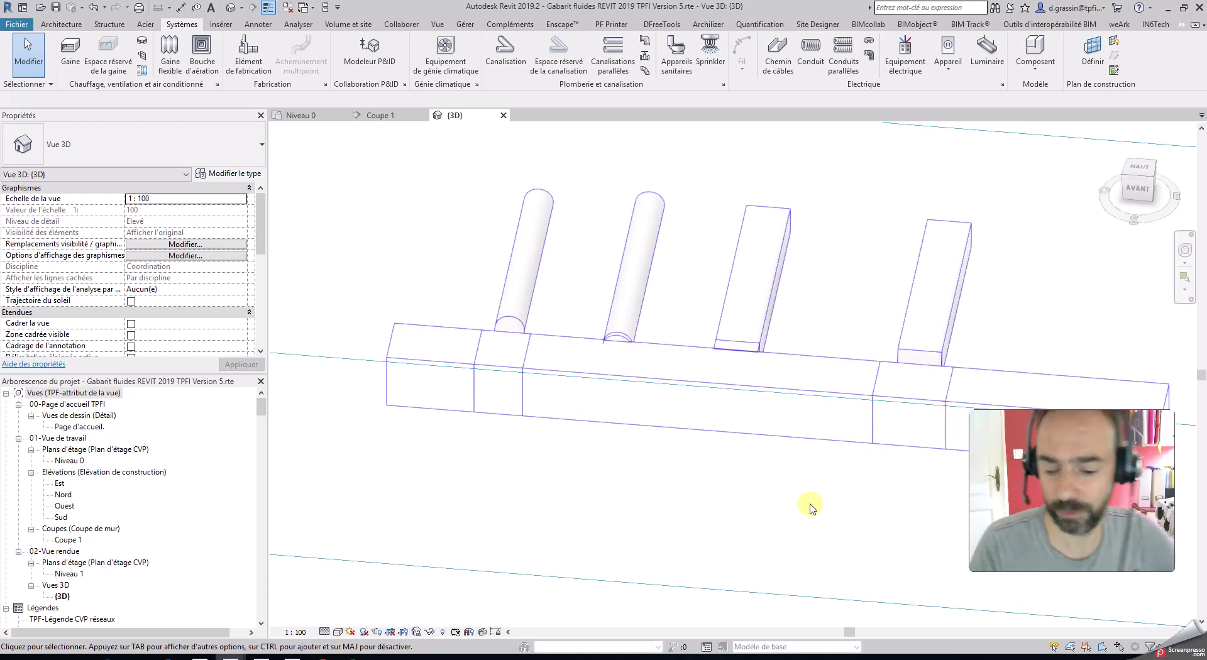
{"action": "middle_click_drag", "start_coordinate": [811, 508], "coordinate": [811, 587], "text": "shift"}
{"action": "middle_click_drag", "start_coordinate": [832, 541], "coordinate": [844, 552], "text": "shift"}
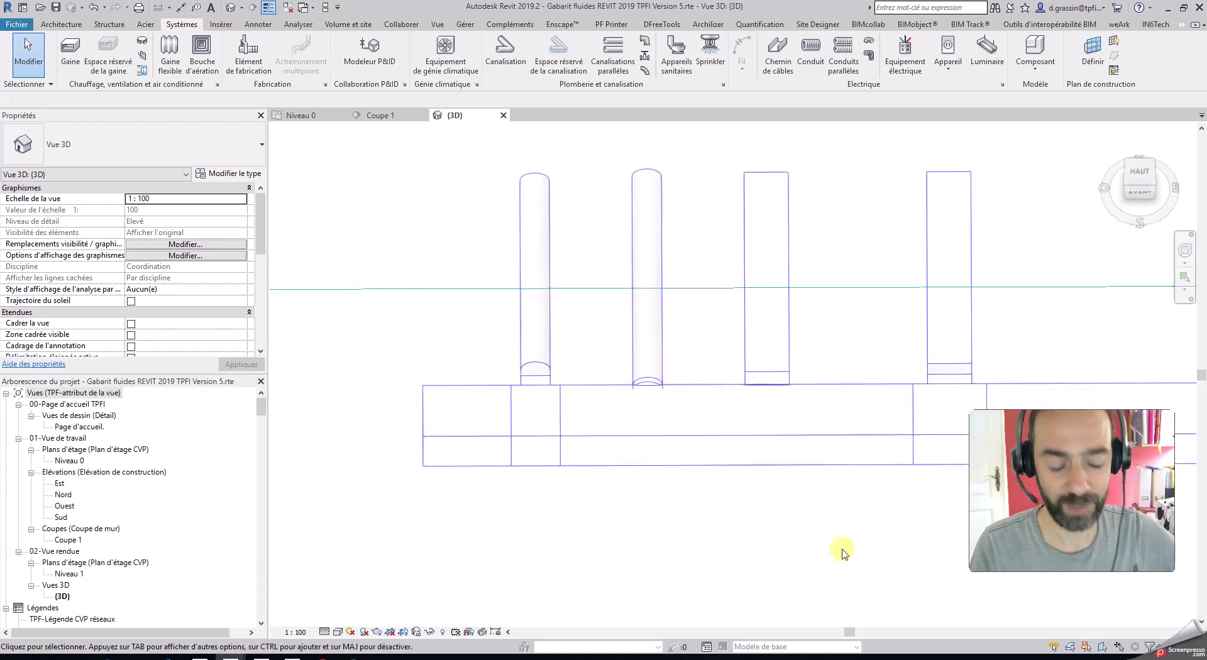